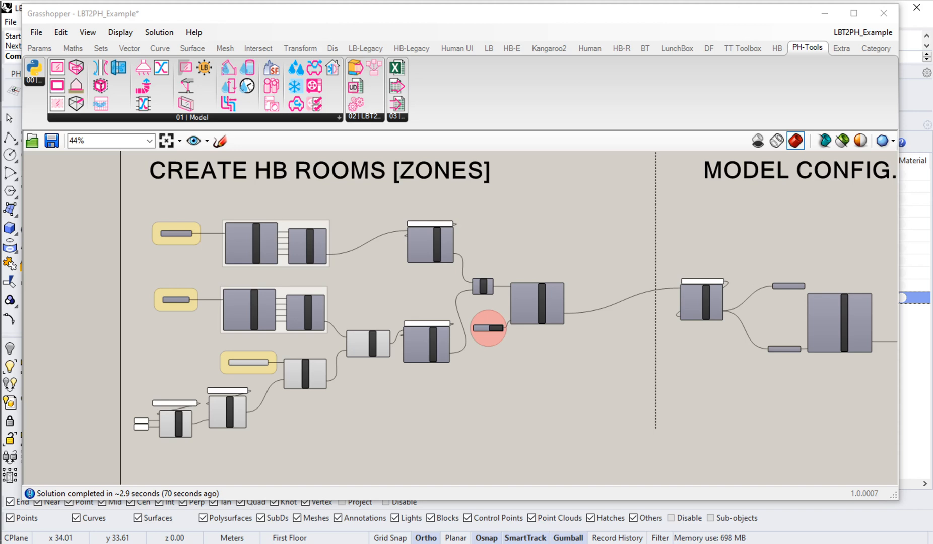
Step: Place an LBT2PH_CreatePHPPAperture component from PH-Tools on the canvas beneath the first-floor Aperture component and inspect its inputs and outputs
click(808, 45)
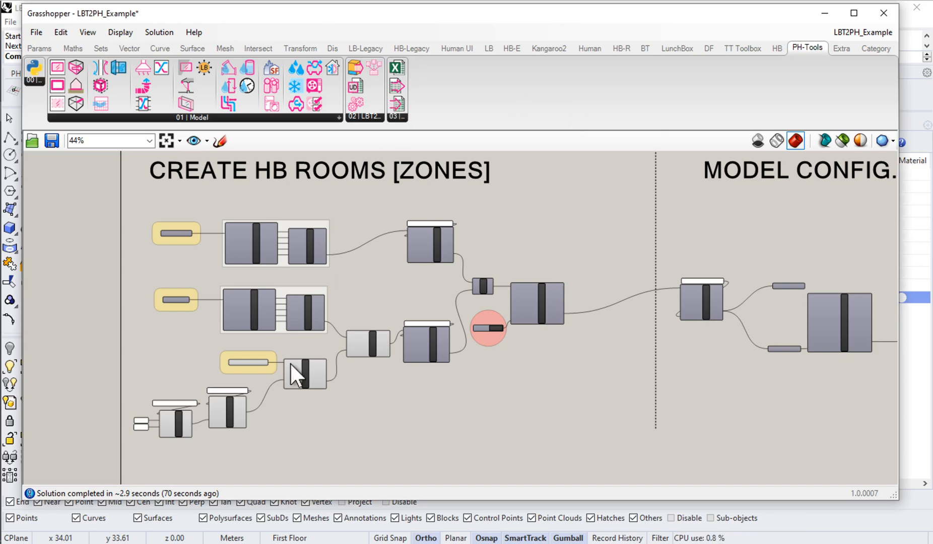
scroll(180, 433, up, 3)
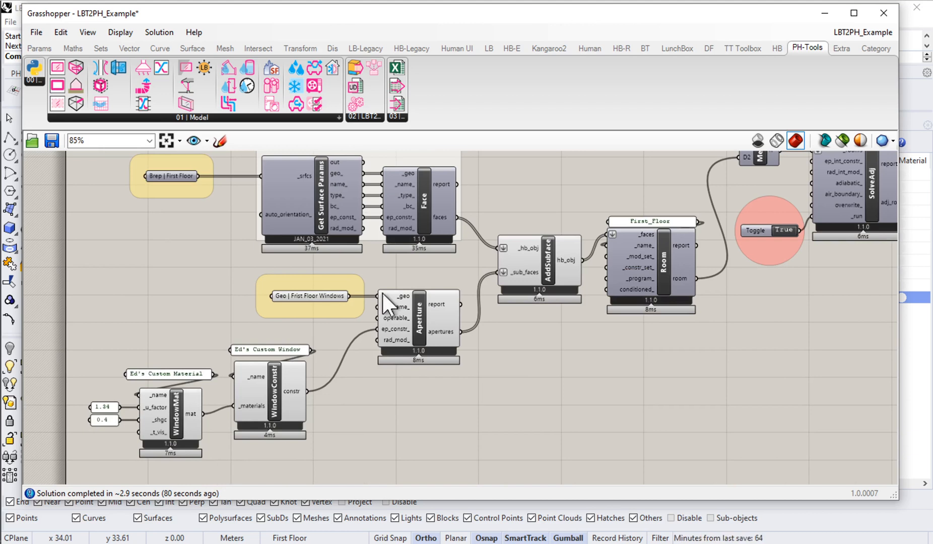
click(816, 49)
click(199, 117)
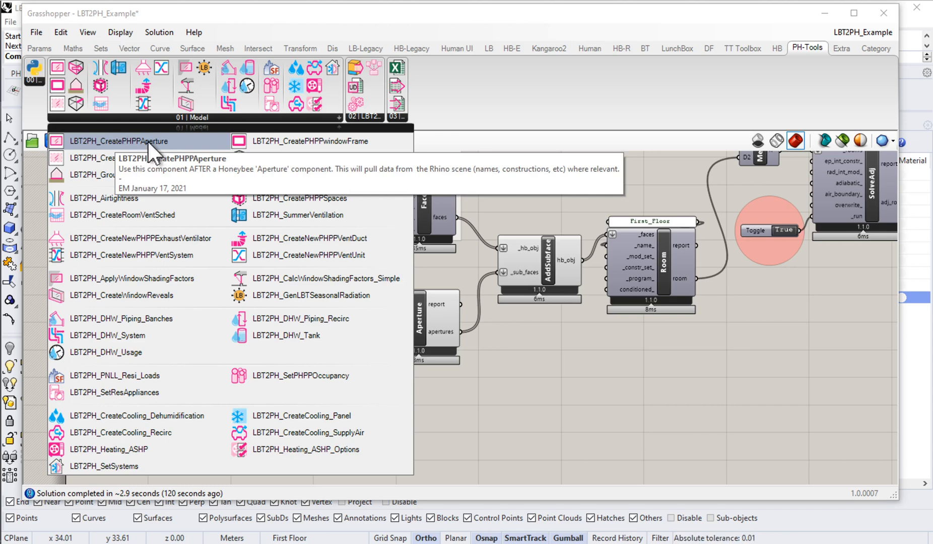
drag(148, 140, 439, 417)
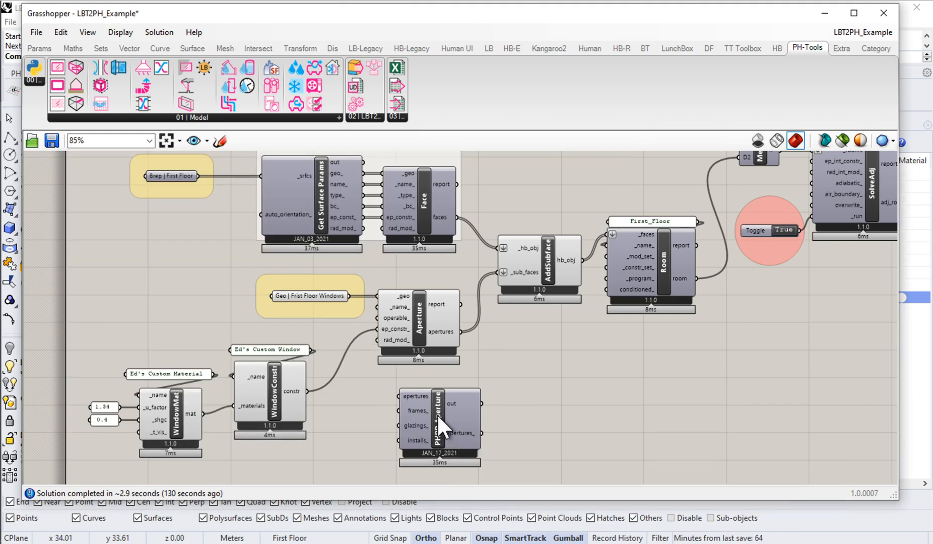
right_drag(436, 414, 424, 365)
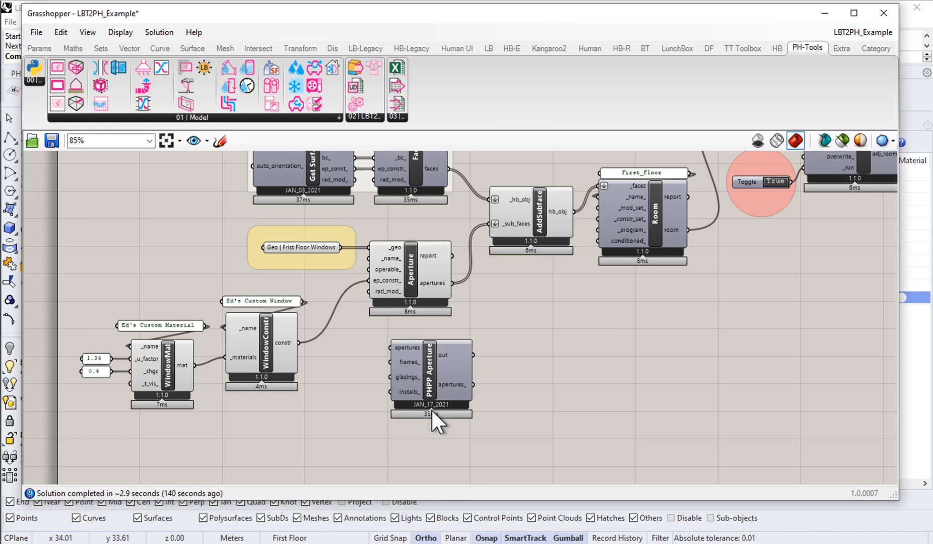
scroll(431, 408, up, 8)
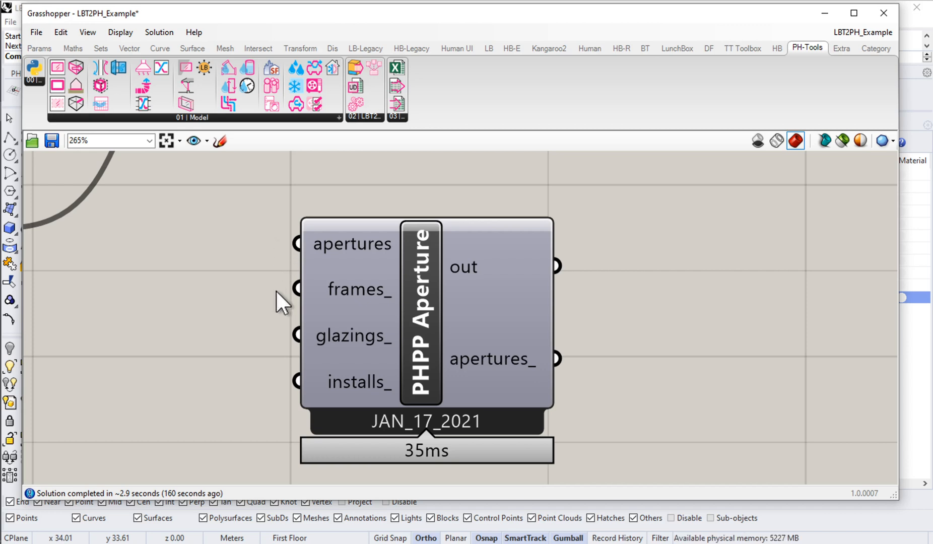
key(ctrl)
key(ctrl)
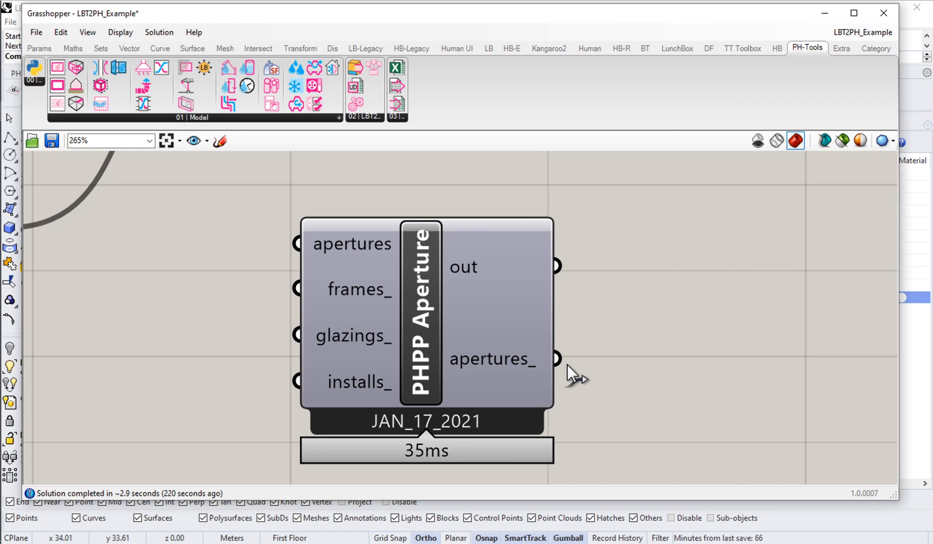
Step: Move the window material and window construction components, with their panels, outside the left border of the CREATE HB ROOMS section
scroll(580, 369, down, 3)
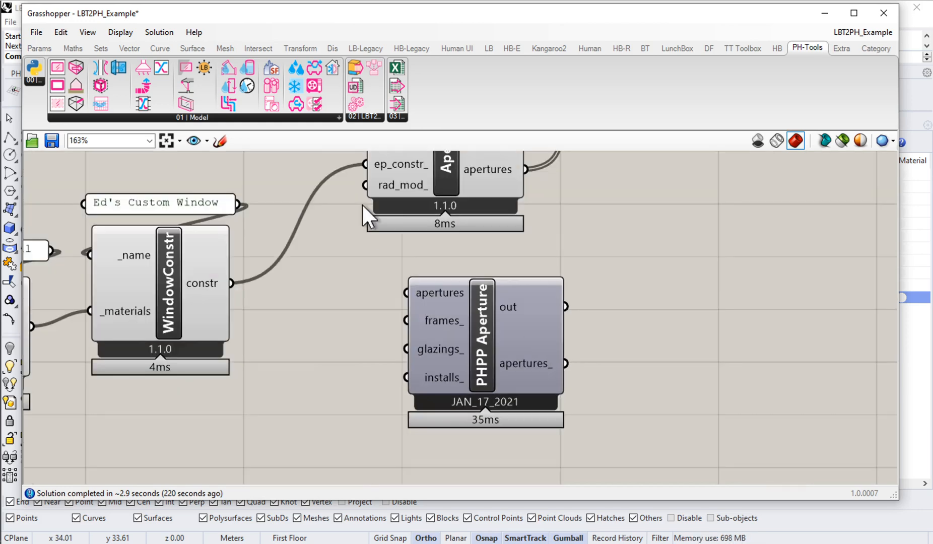
right_drag(362, 203, 287, 292)
scroll(286, 292, down, 2)
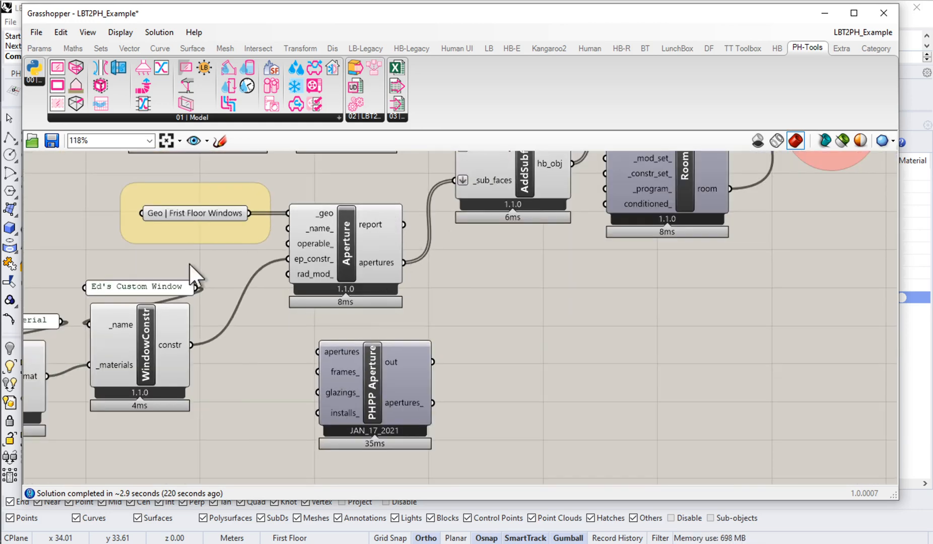
right_drag(190, 263, 390, 258)
drag(400, 258, 67, 462)
scroll(367, 333, down, 10)
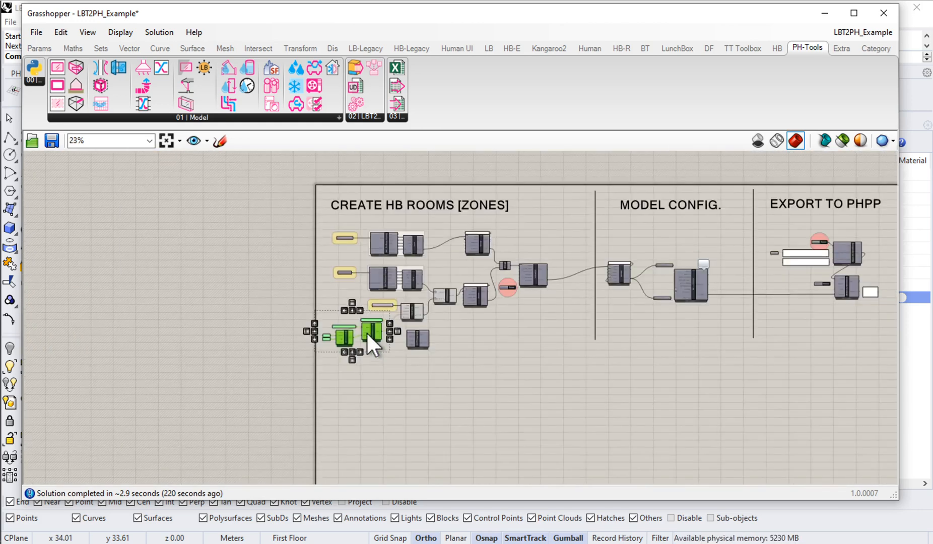
drag(366, 331, 286, 339)
Step: Move PHPP Aperture to the lower right of the Aperture component and connect Aperture's apertures output to its apertures input
scroll(400, 316, up, 8)
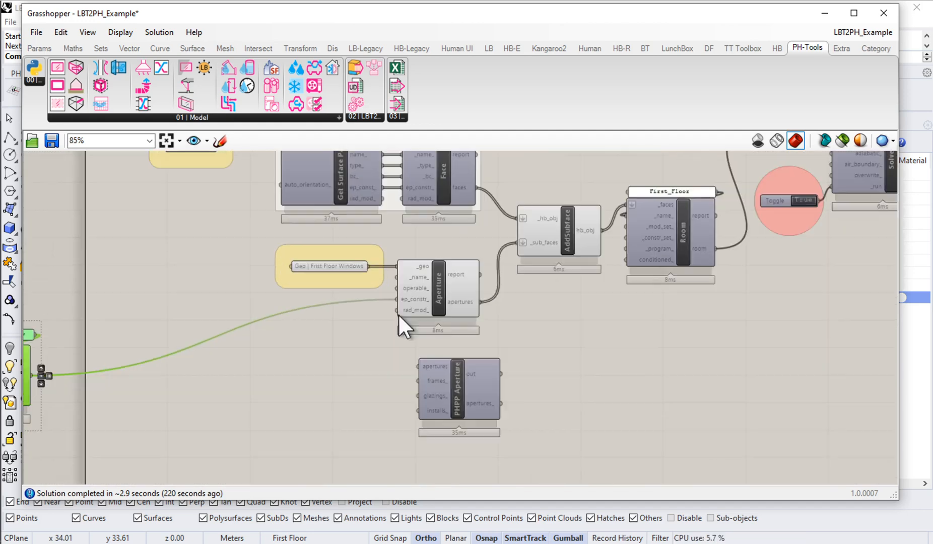
scroll(398, 314, up, 2)
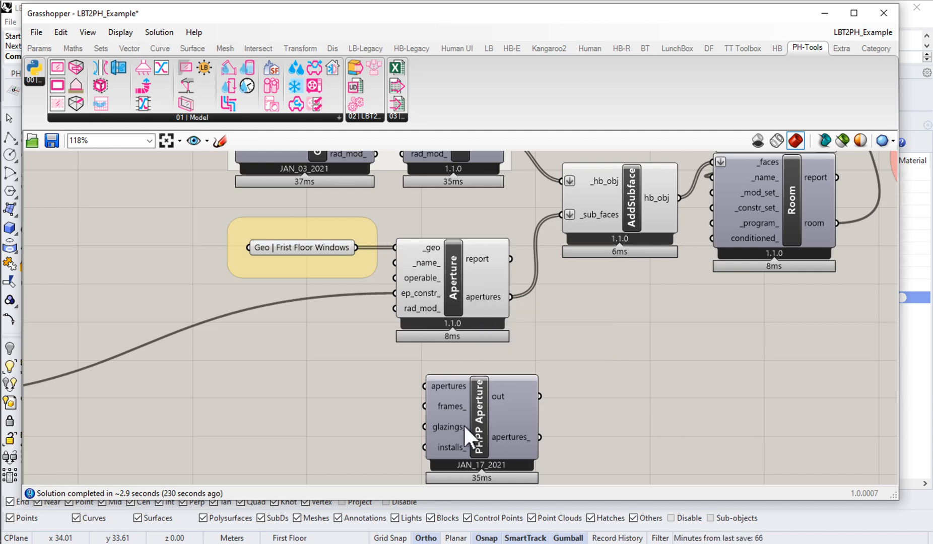
drag(463, 424, 597, 358)
scroll(570, 322, up, 2)
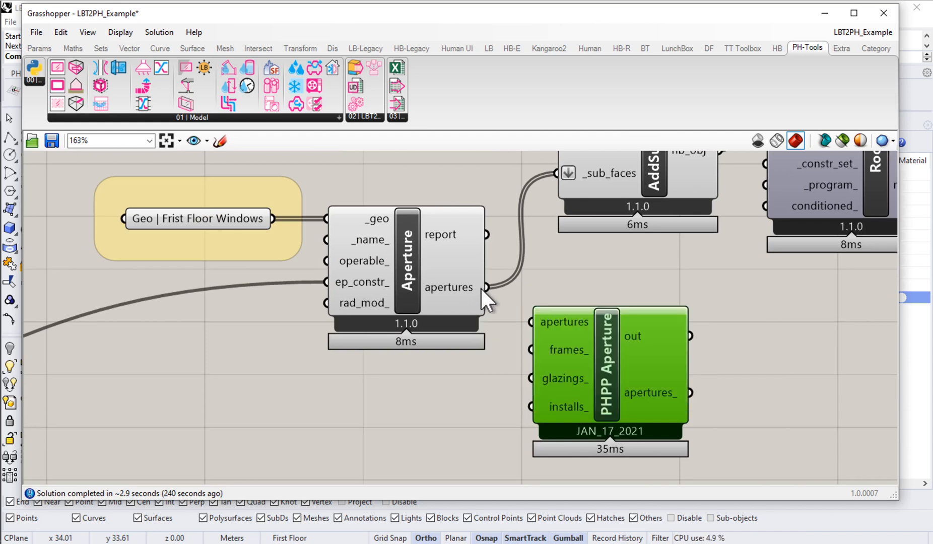
drag(519, 312, 529, 324)
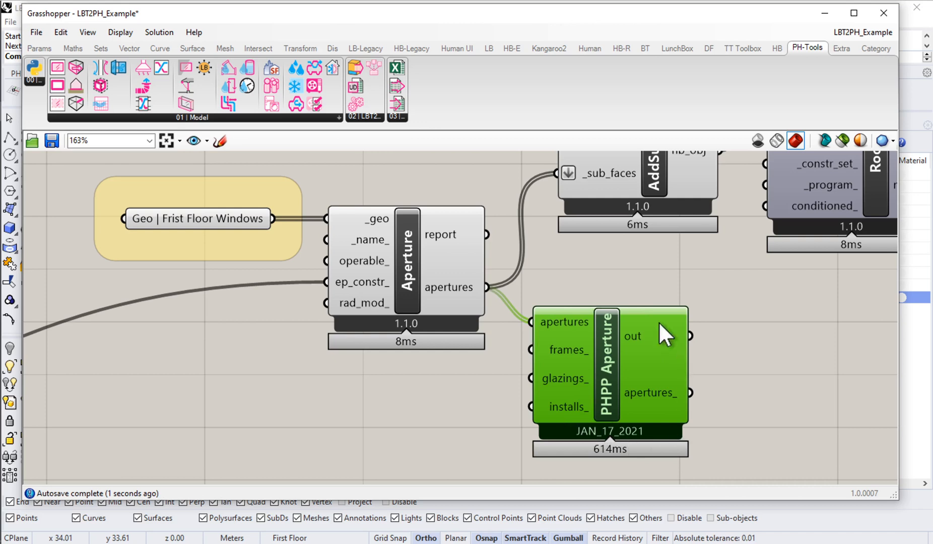
drag(606, 346, 625, 354)
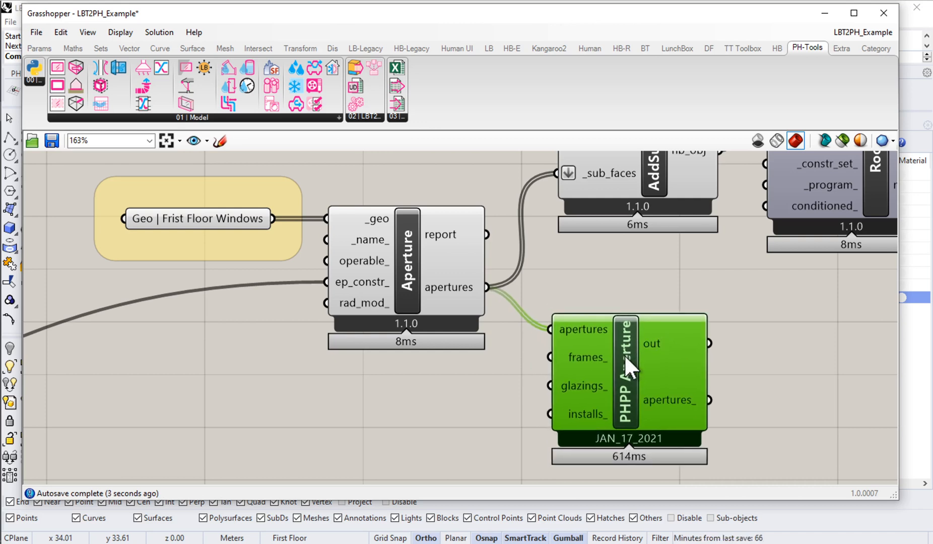
Step: Add a panel connected to PHPP Aperture's apertures_ output and enlarge it to read the full aperture list
mouse_move(661, 397)
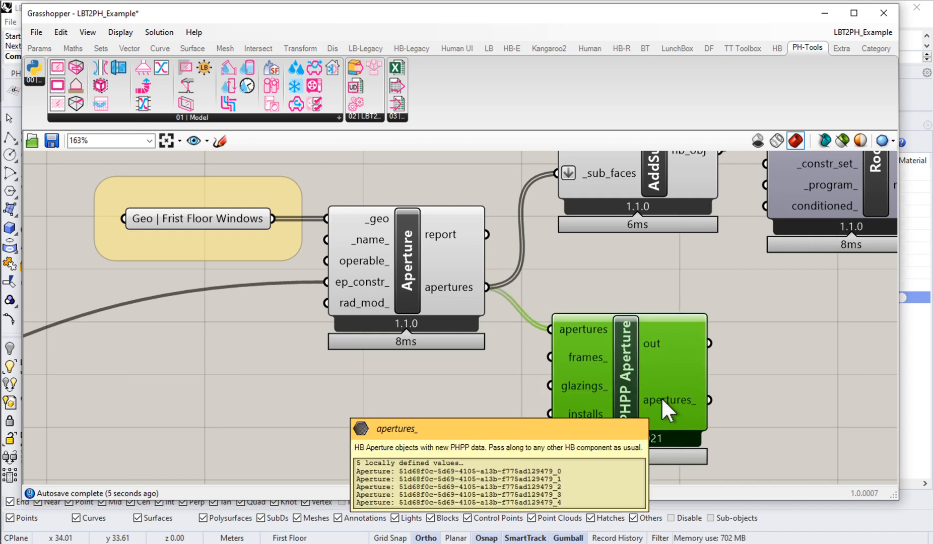
click(777, 397)
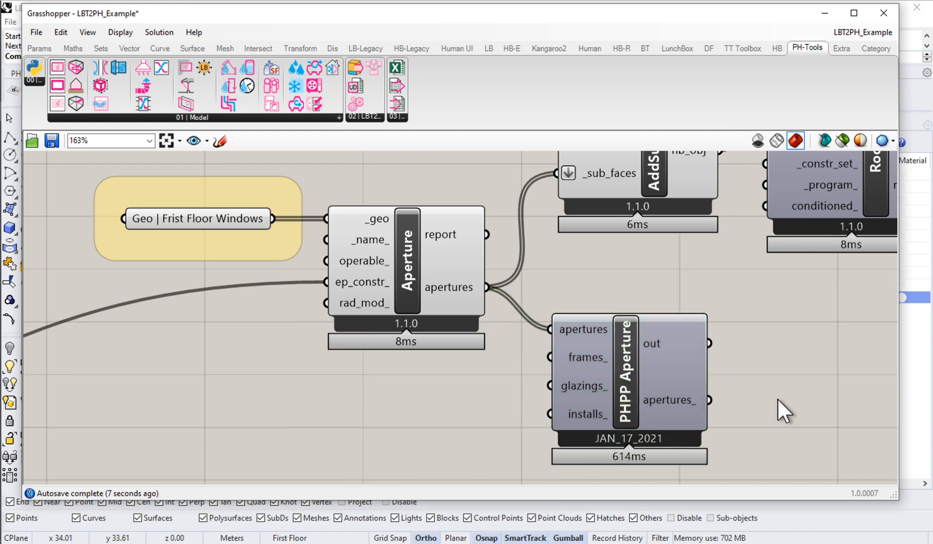
double_click(777, 397)
text(")
click(767, 387)
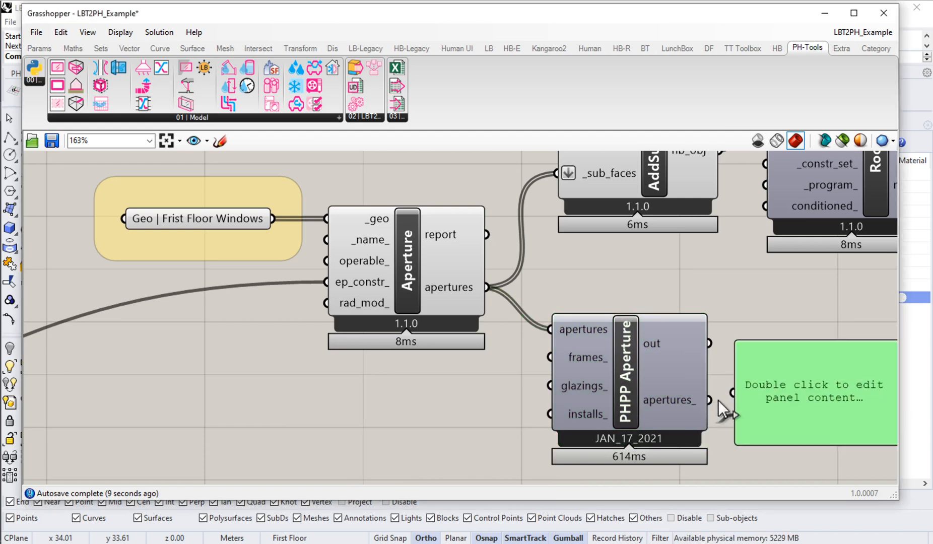
drag(717, 400, 739, 383)
right_drag(892, 439, 678, 332)
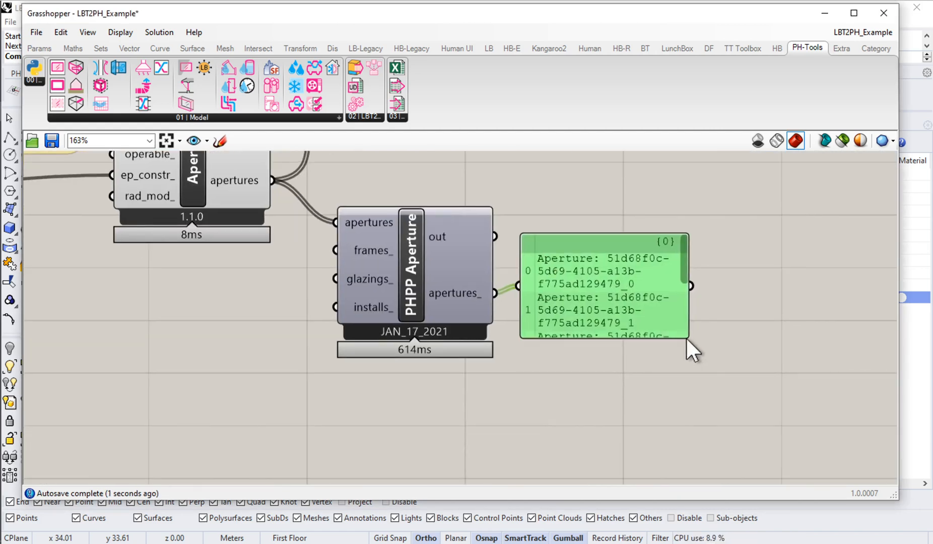
drag(686, 336, 890, 446)
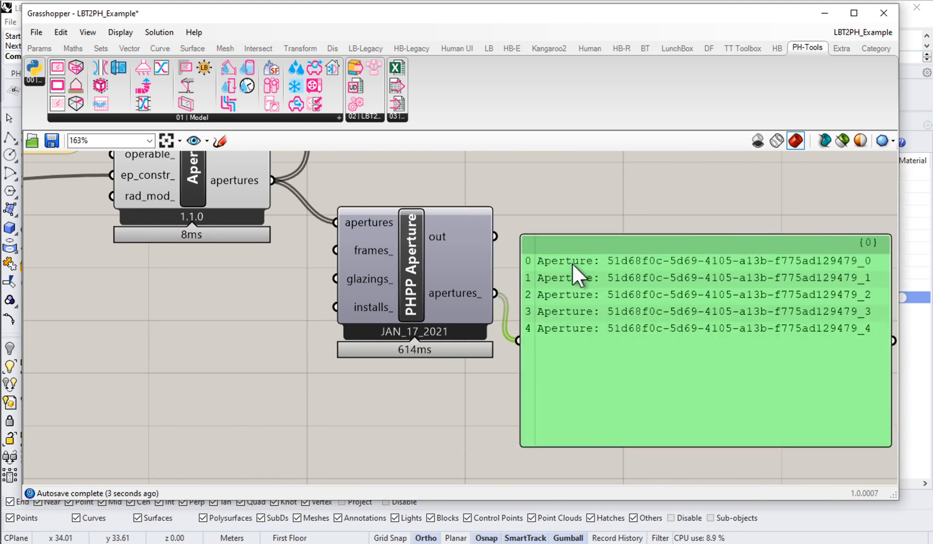
Step: Delete the panel attached to the PHPP Aperture output
scroll(554, 345, down, 3)
right_drag(432, 235, 554, 363)
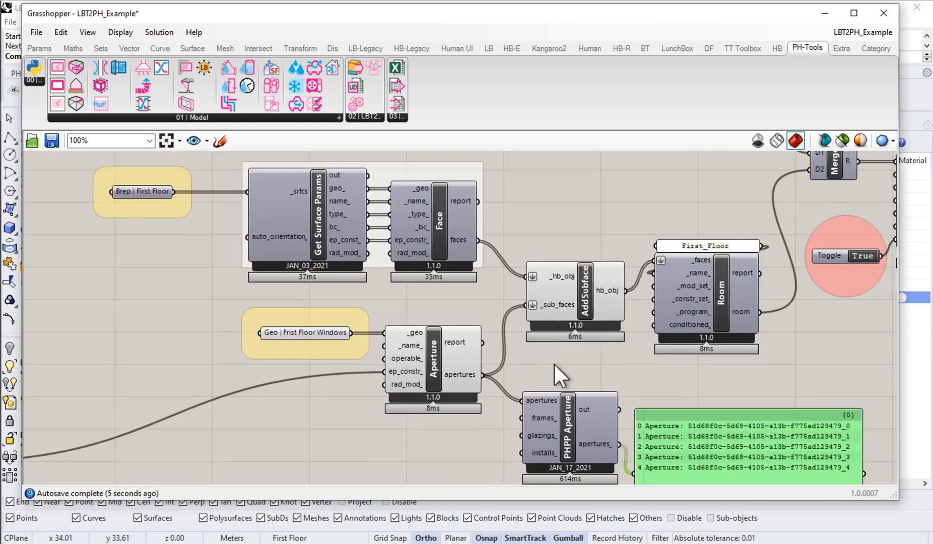
key(Delete)
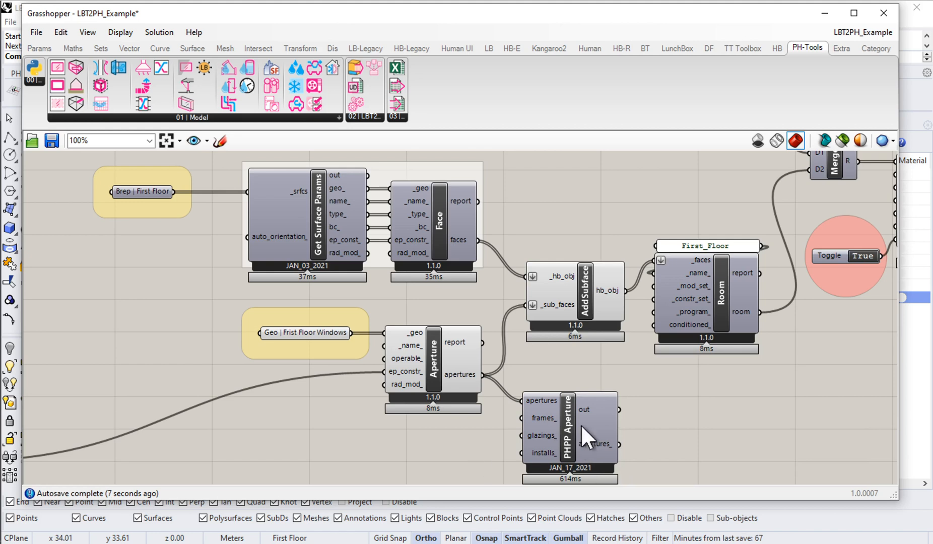
Step: Shift the first-floor windows geometry parameter and its Aperture component away from AddSubface to make room between them
drag(581, 424, 558, 419)
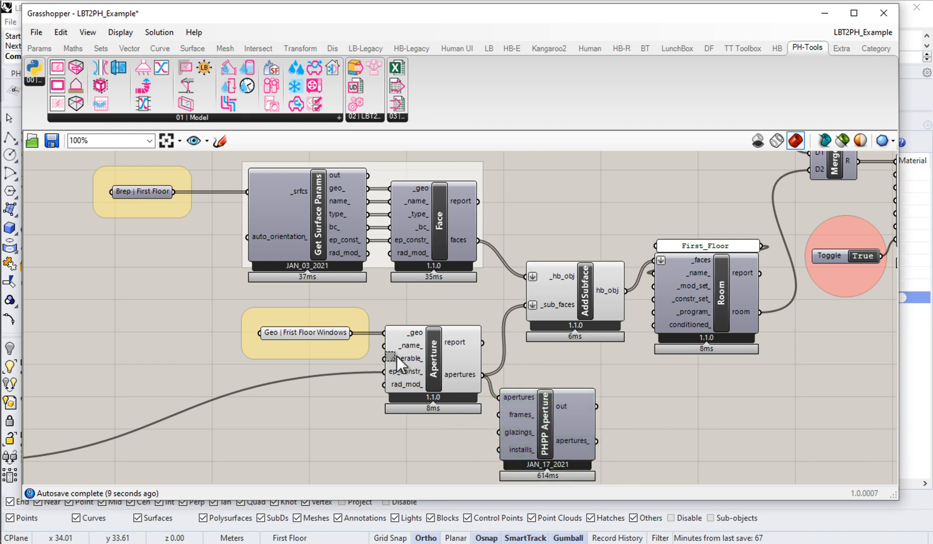
drag(451, 432, 281, 308)
drag(434, 363, 302, 360)
click(491, 421)
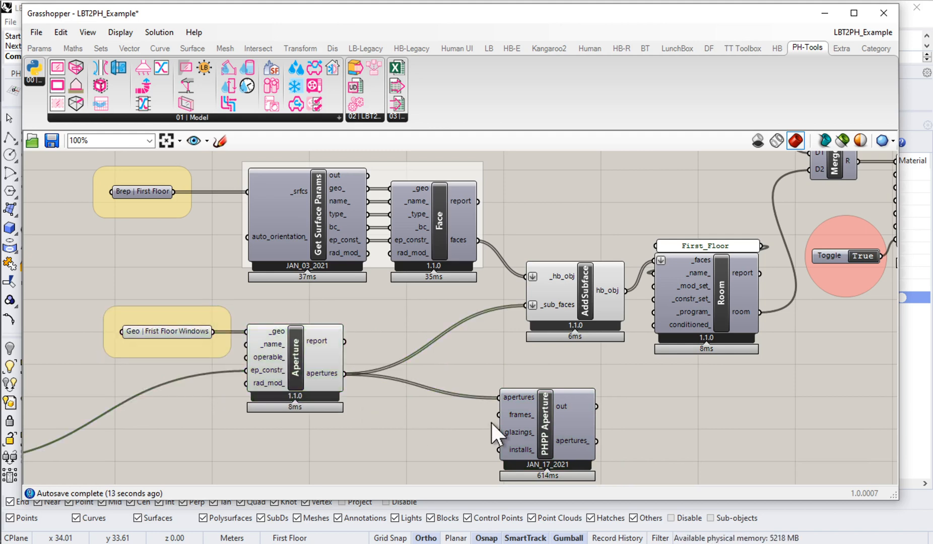
Step: Position PHPP Aperture between Aperture and AddSubface, and connect its apertures_ output to AddSubface's _sub_faces input in place of the direct wire
drag(559, 426, 440, 359)
drag(289, 358, 307, 356)
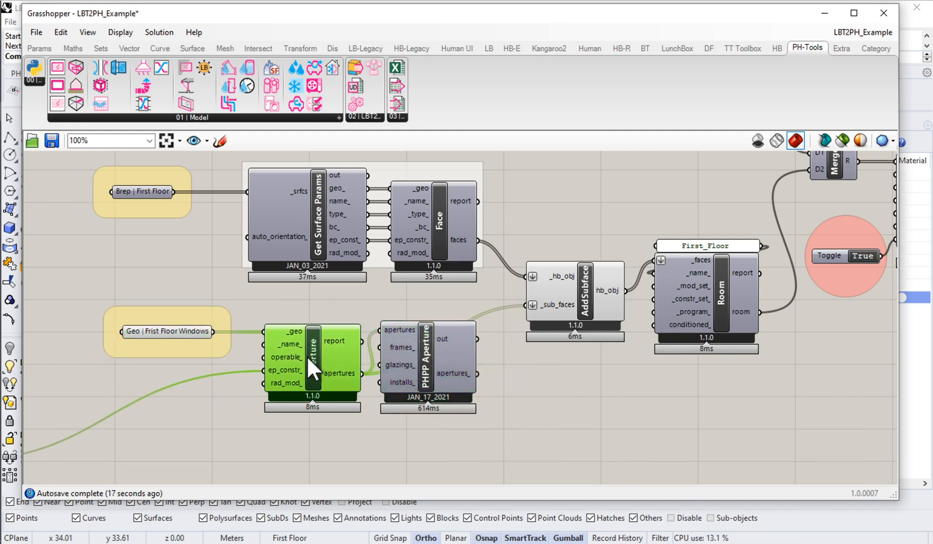
drag(429, 349, 436, 351)
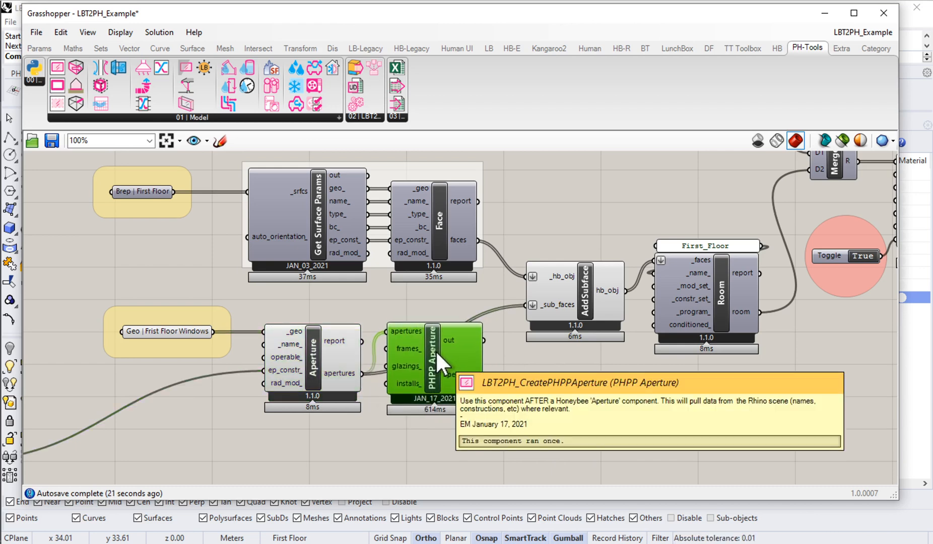
scroll(479, 376, up, 1)
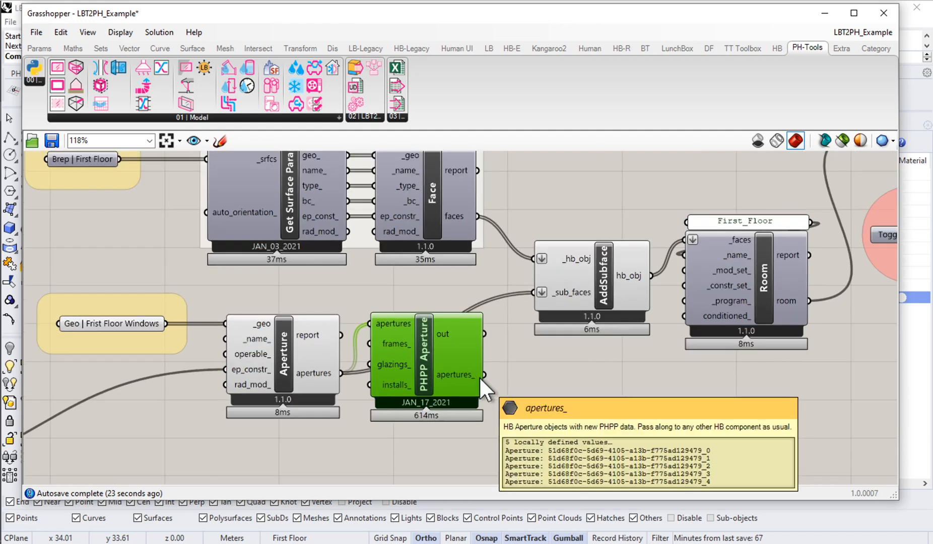
drag(485, 375, 537, 286)
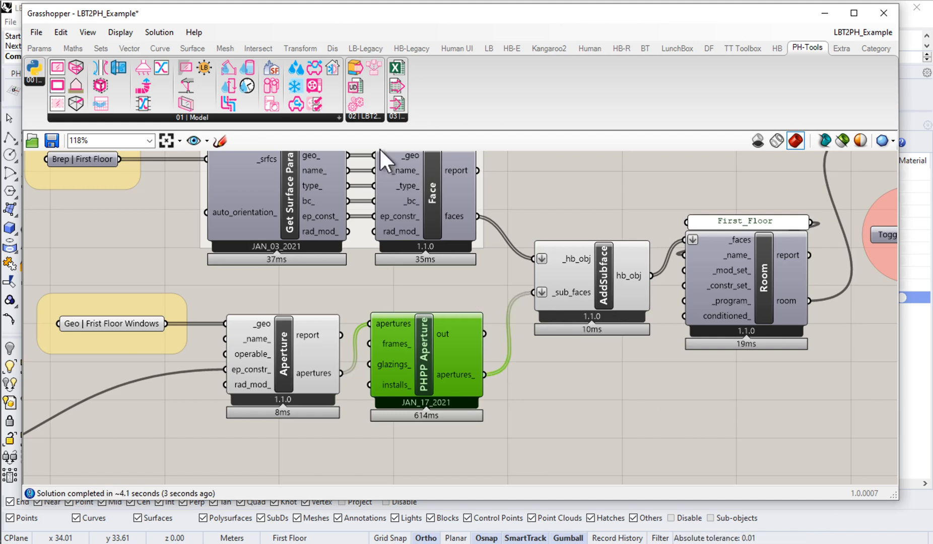
Step: Switch to My_Results.xlsx in Excel and examine the window entries in Windows and the glazing and frame values in Components
mouse_move(7, 70)
click(43, 126)
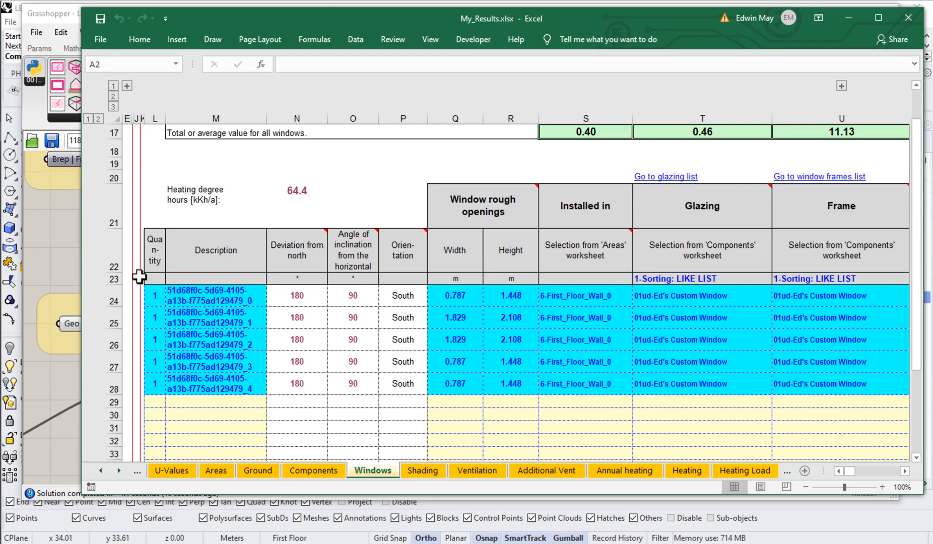
click(735, 364)
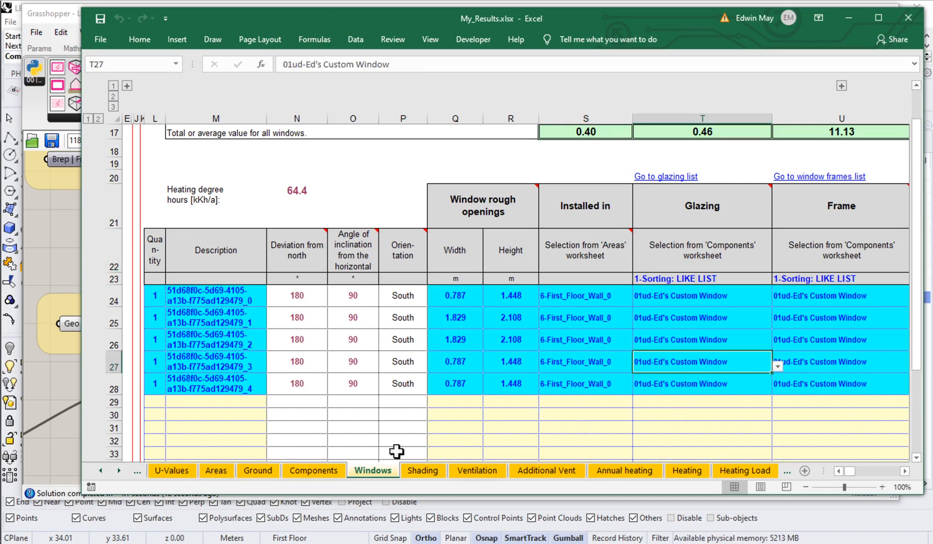
click(334, 469)
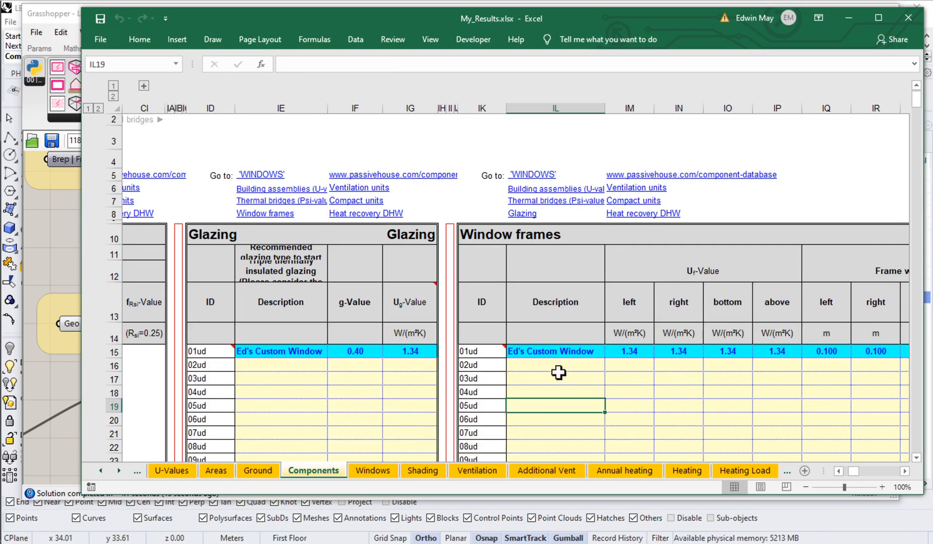
click(422, 353)
click(681, 353)
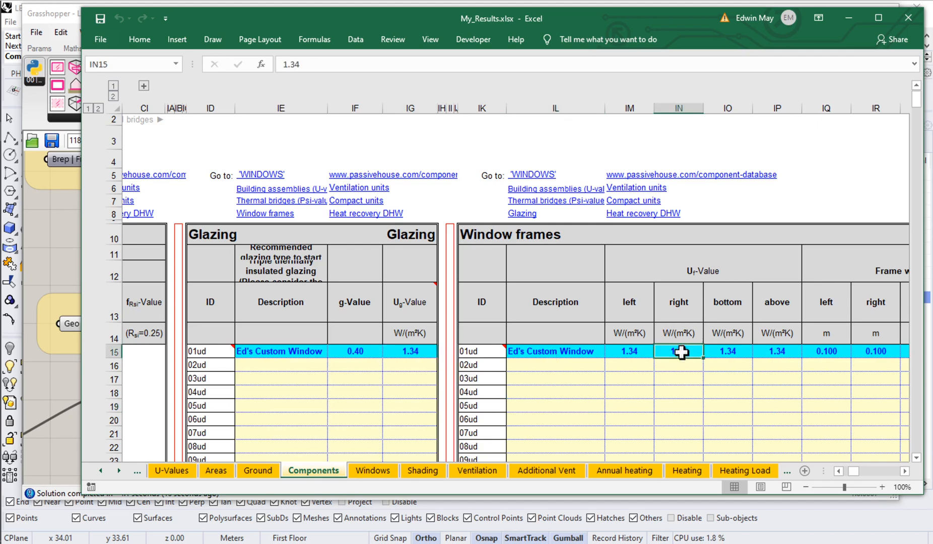
Step: Return to Grasshopper and examine the custom window material's U-factor and SHGC inputs and its path through to PHPP Aperture
click(66, 246)
right_drag(101, 324, 626, 213)
scroll(78, 389, up, 1)
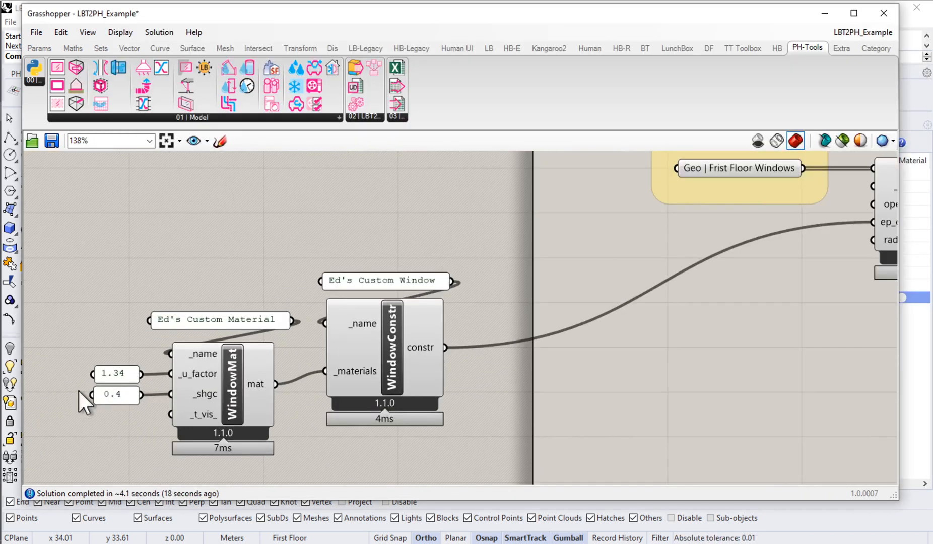
scroll(78, 389, up, 2)
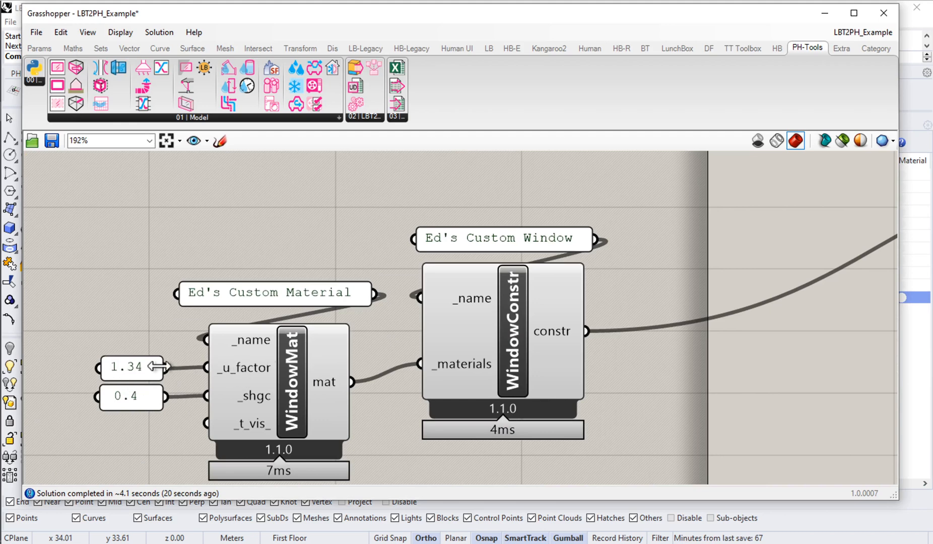
scroll(151, 367, down, 2)
right_drag(537, 330, 200, 363)
right_drag(728, 294, 419, 349)
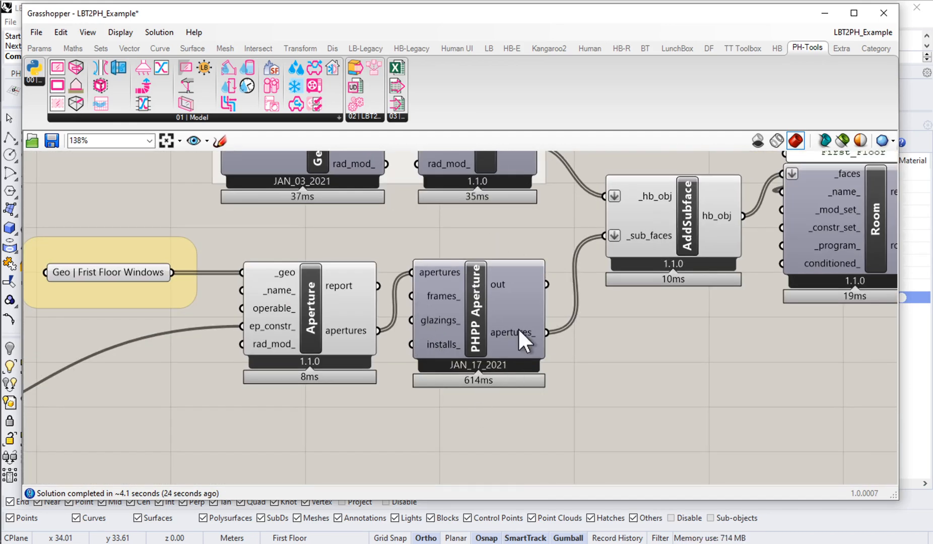
Step: Move PHPP Aperture down from its row beside Aperture to free space around its inputs
mouse_move(431, 299)
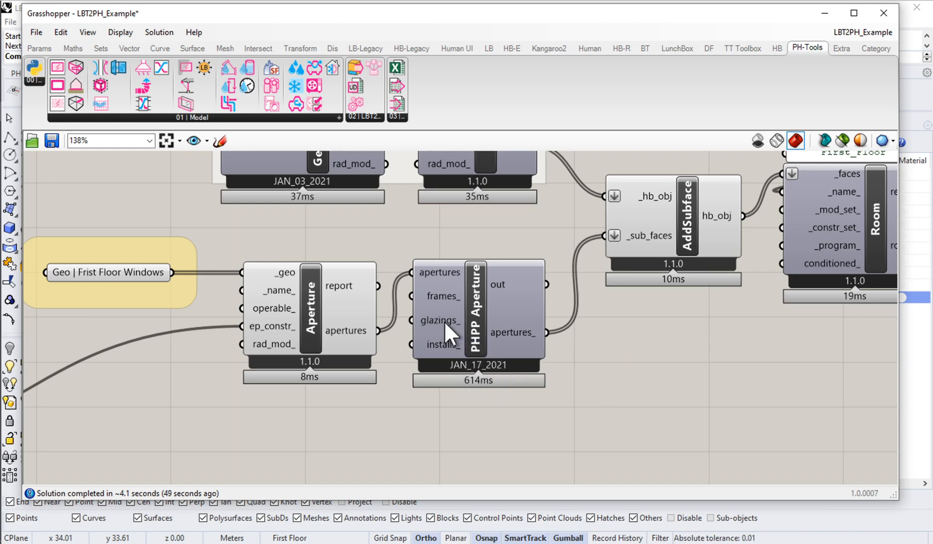
right_drag(419, 210, 422, 156)
drag(477, 250, 480, 313)
mouse_move(480, 313)
right_down()
mouse_move(454, 186)
mouse_move(437, 227)
mouse_move(493, 319)
right_up()
right_drag(360, 311, 355, 334)
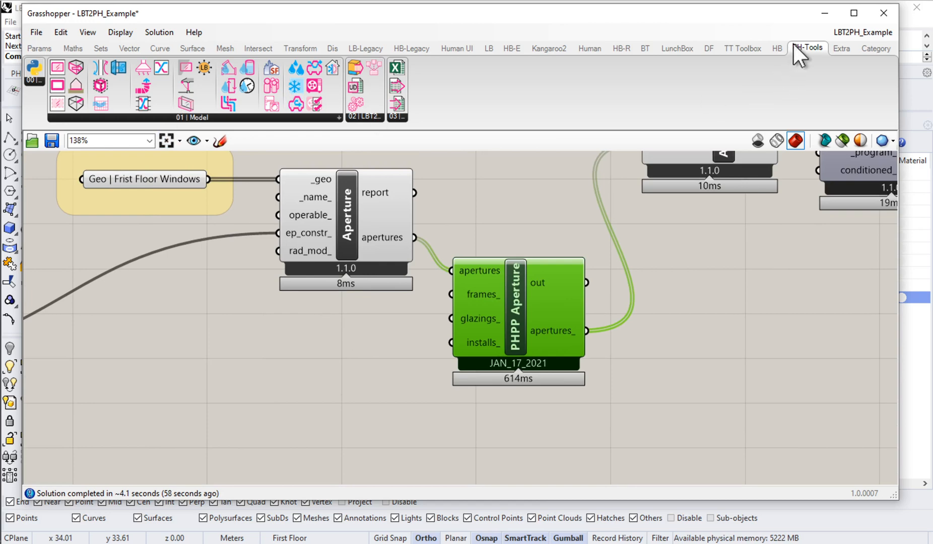
Step: Add an LBT2PH_CreatePHPPwindowGlazing component below Aperture and shift it away from PHPP Aperture to leave room for a panel
click(187, 115)
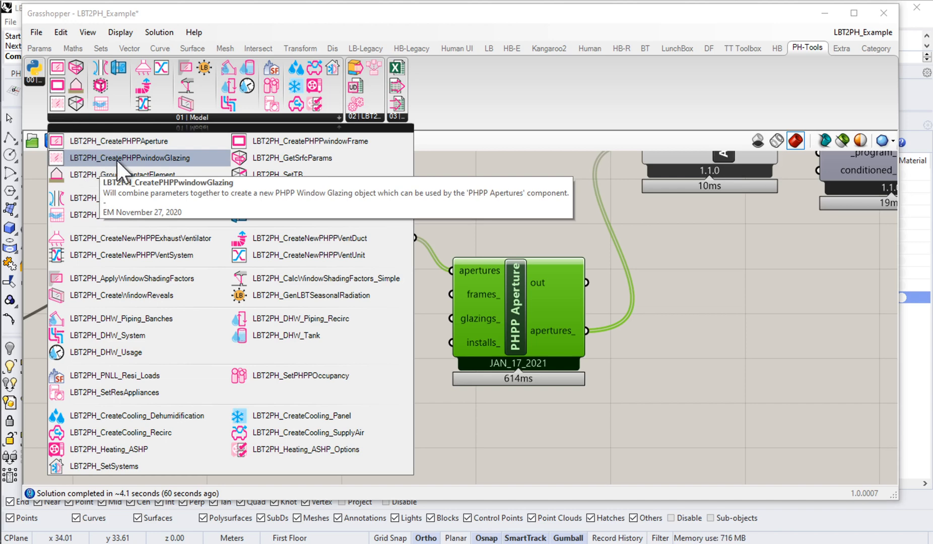
drag(124, 158, 232, 307)
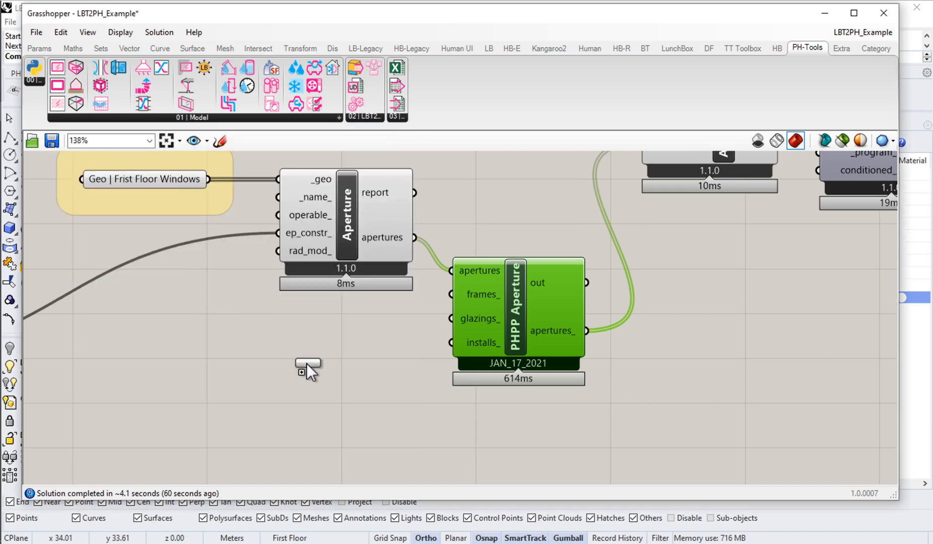
drag(307, 370, 352, 366)
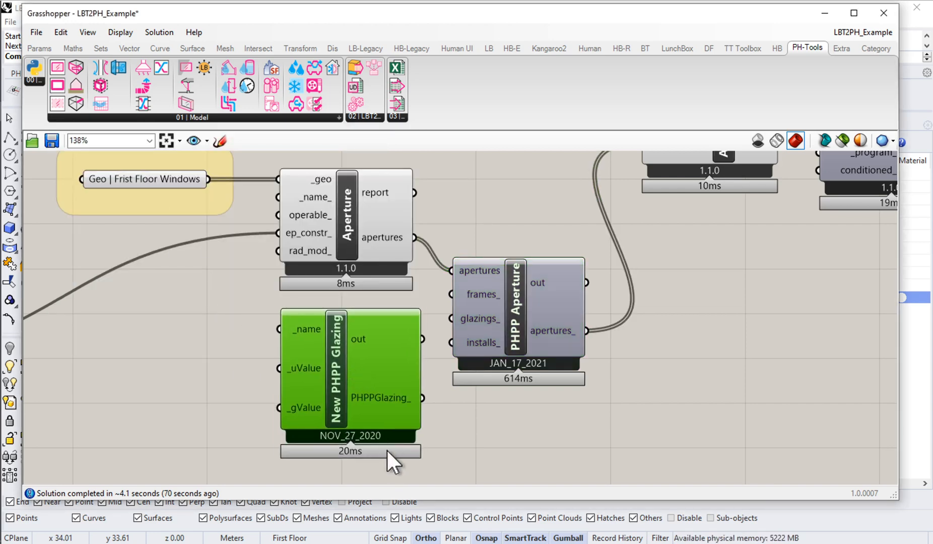
right_drag(386, 449, 385, 398)
scroll(350, 313, up, 1)
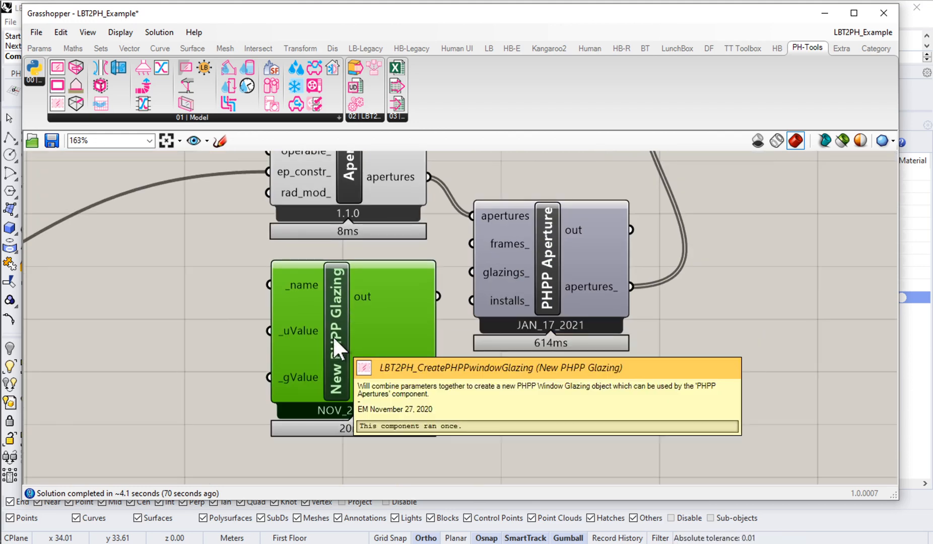
mouse_move(390, 370)
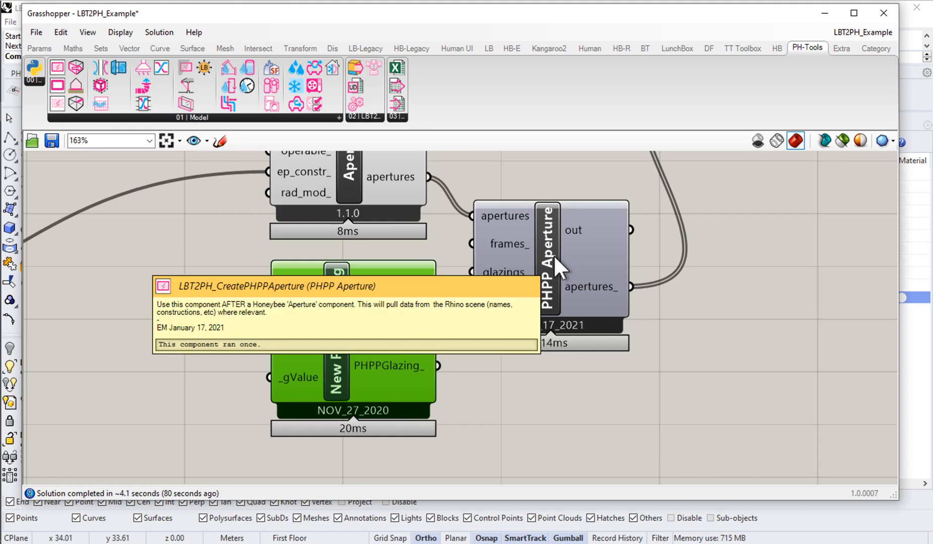
mouse_move(517, 272)
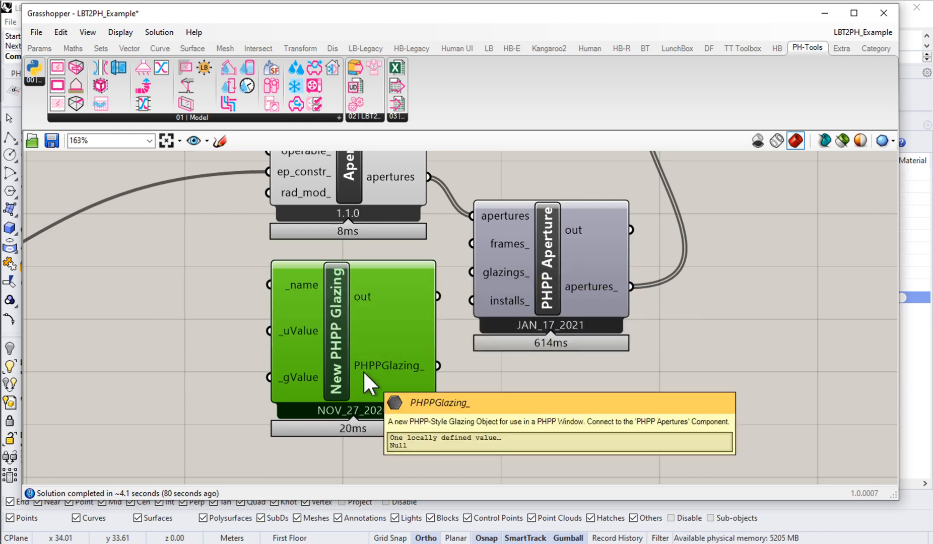
drag(377, 342, 235, 355)
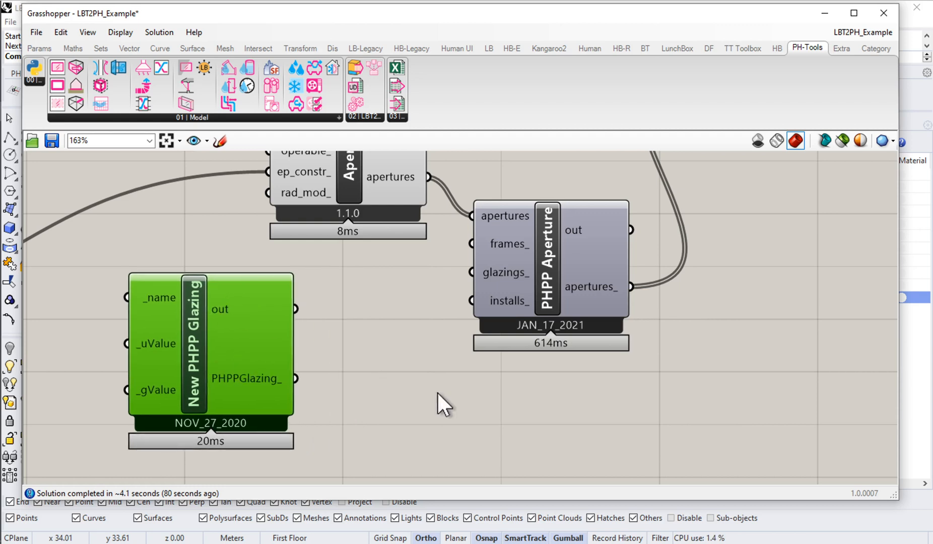
Step: Add an empty panel beside New PHPP Glazing, connect the PHPPGlazing_ output to it, and nudge the glazing component down
double_click(384, 376)
text(Panel)
key(Return)
drag(375, 358, 415, 372)
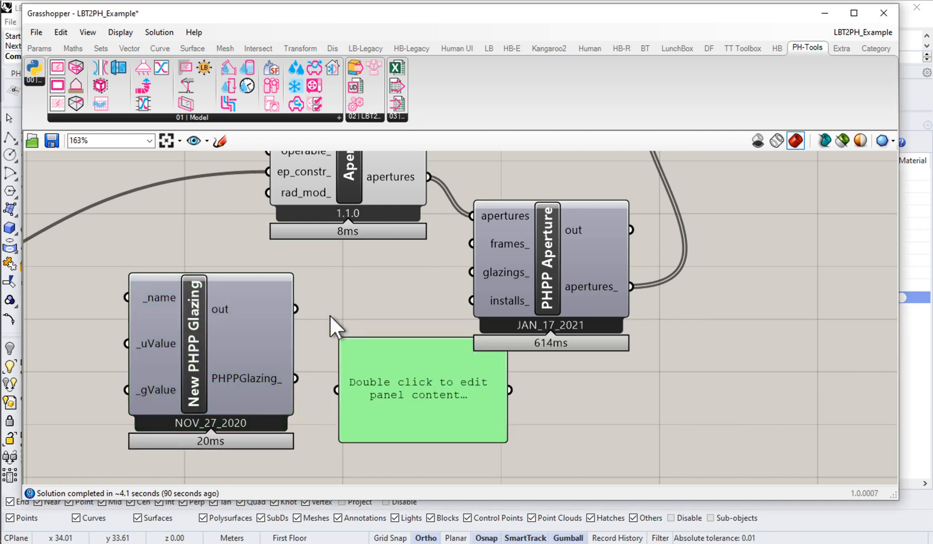
drag(475, 437, 463, 467)
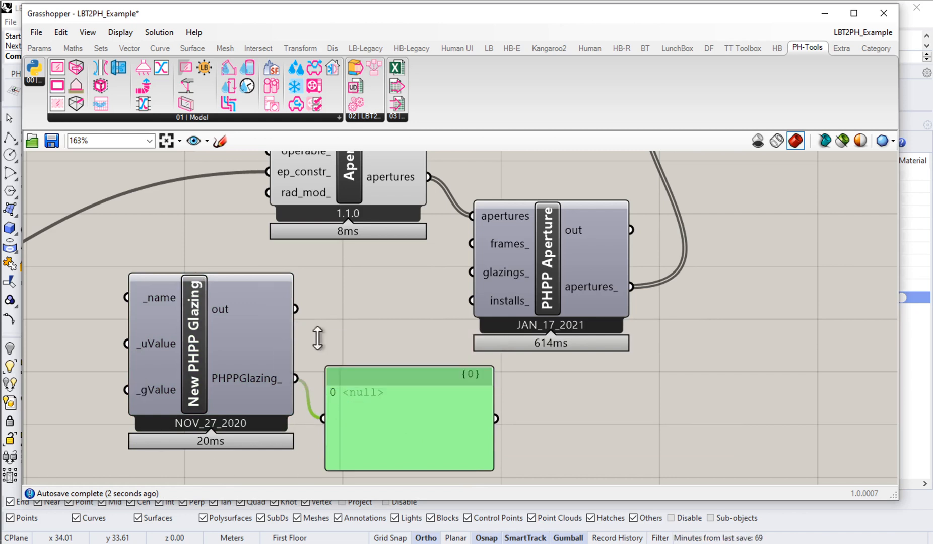
click(266, 332)
drag(265, 330, 263, 346)
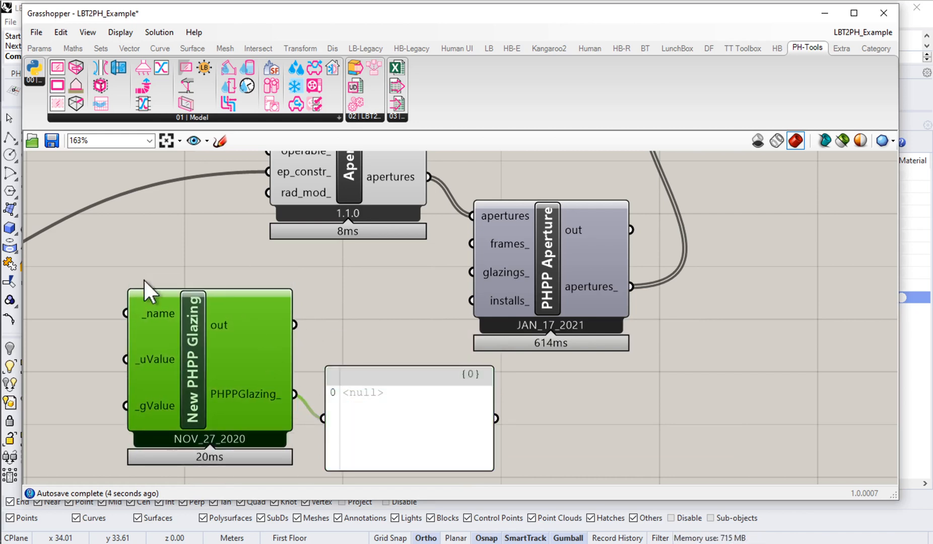
Step: Create a text panel with the author's first name plus "PHPP Glazing", connect it to _name, and place it directly above New PHPP Glazing
click(173, 267)
double_click(173, 266)
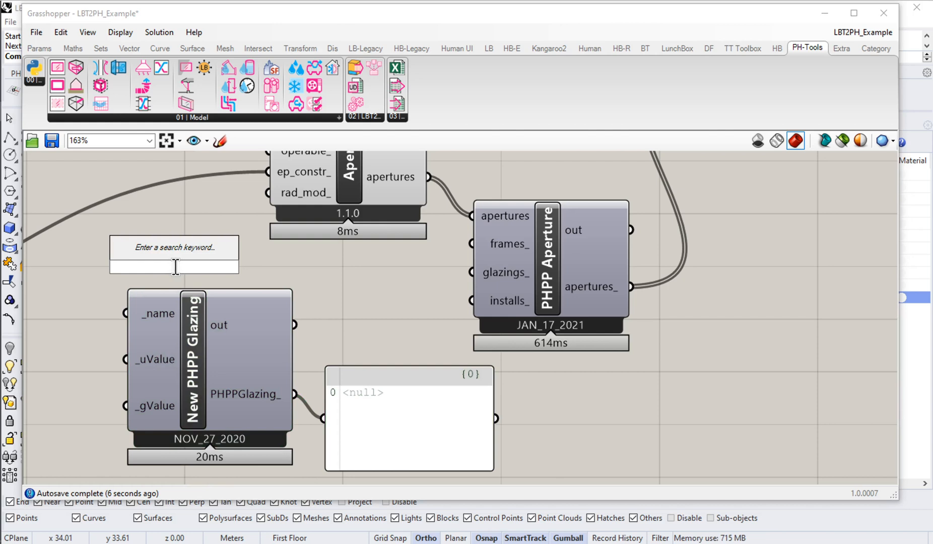
text("Ed's )
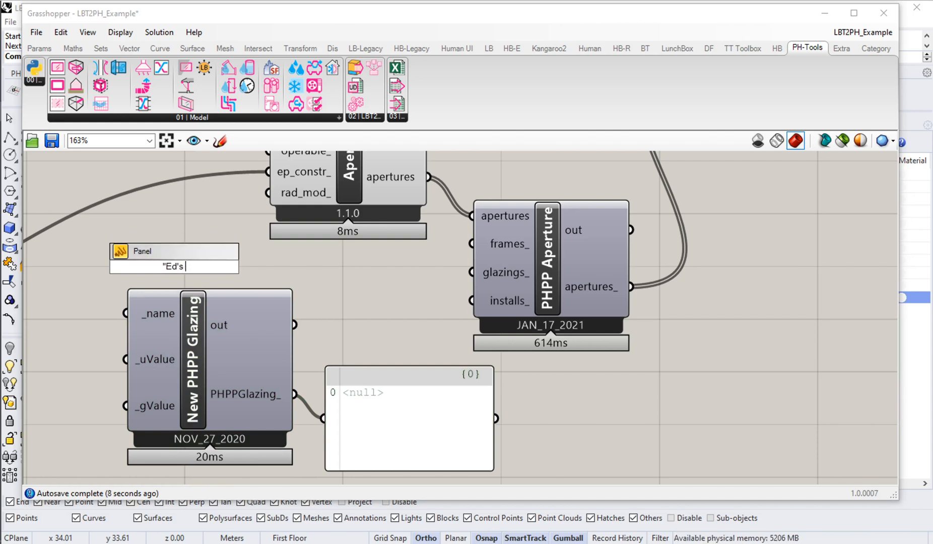
text(PHP)
key(BackSpace)
key(BackSpace)
key(BackSpace)
text(P)
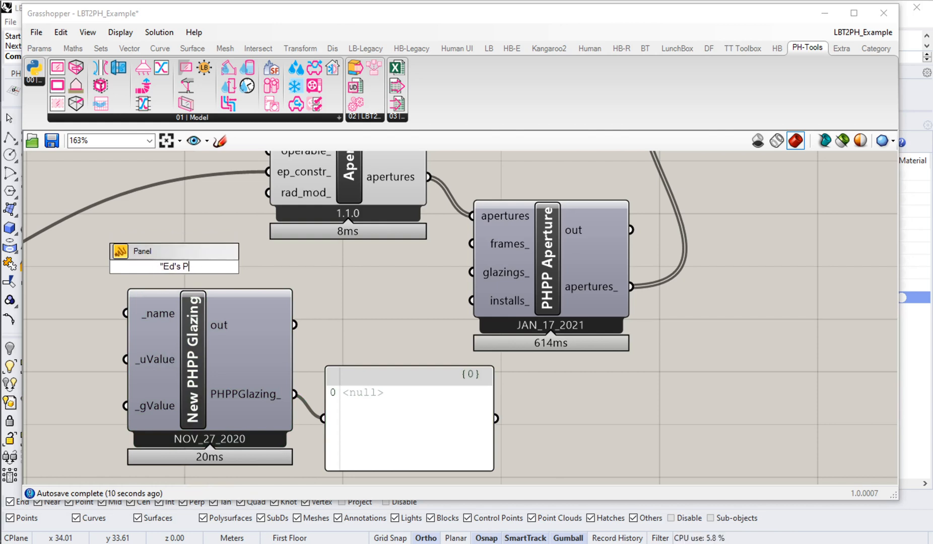
text(HPP Glazing)
key(Return)
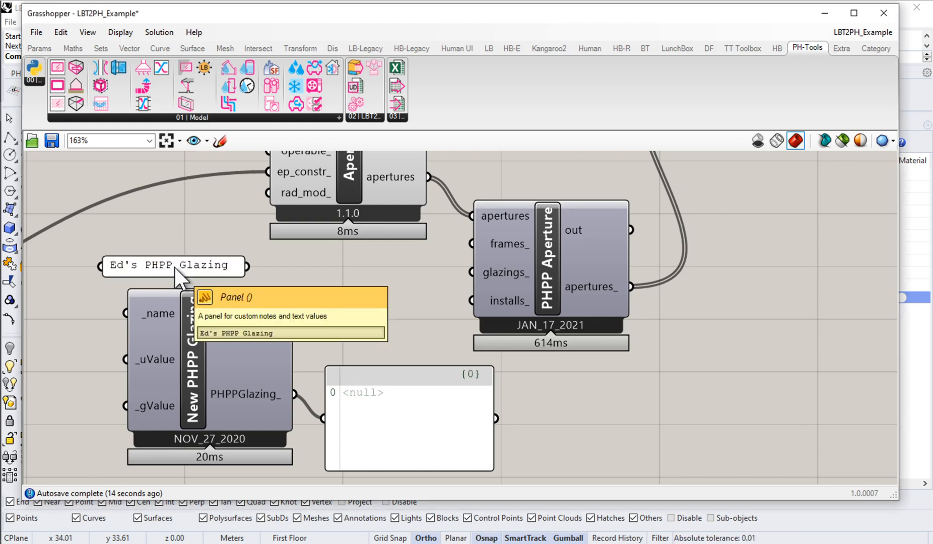
drag(249, 265, 145, 315)
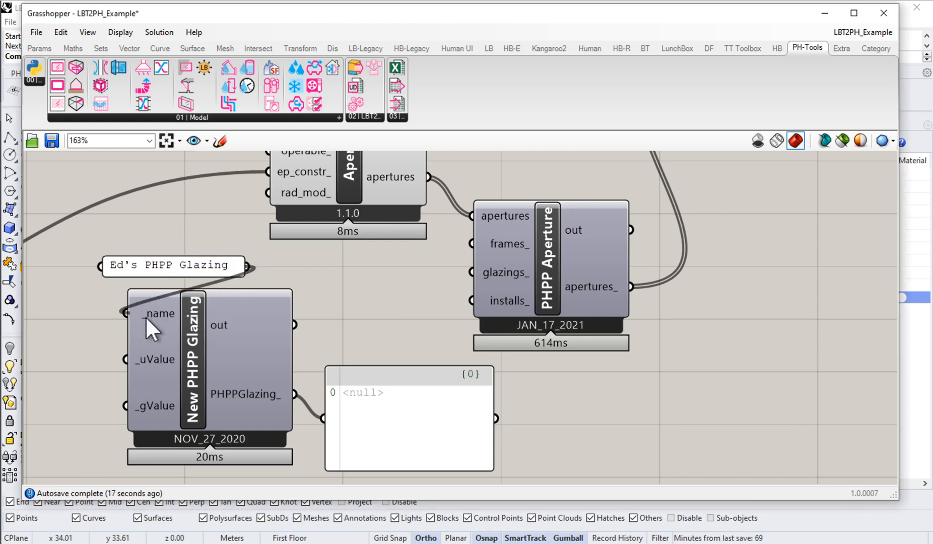
drag(191, 265, 291, 273)
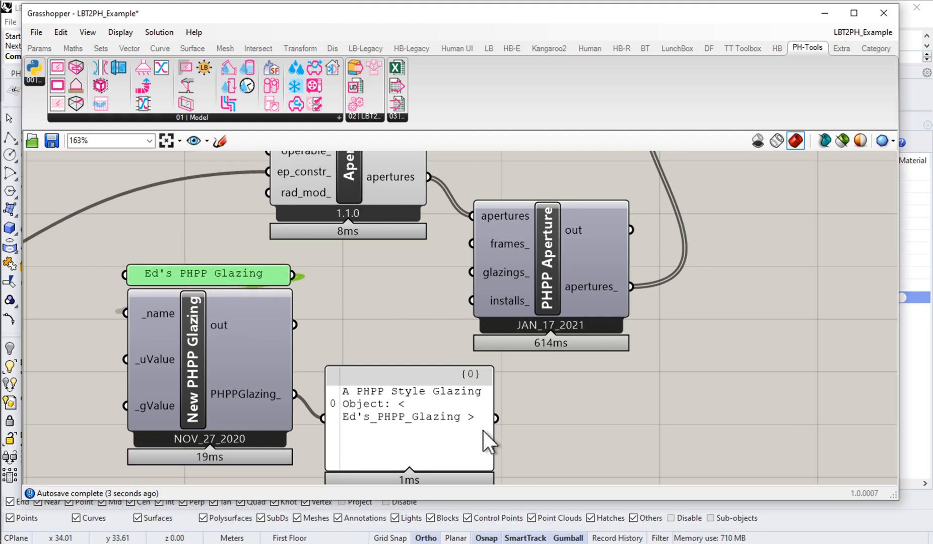
Step: Enlarge the output panel and feed it from New PHPP Glazing's out output instead of PHPPGlazing_
drag(496, 438, 794, 443)
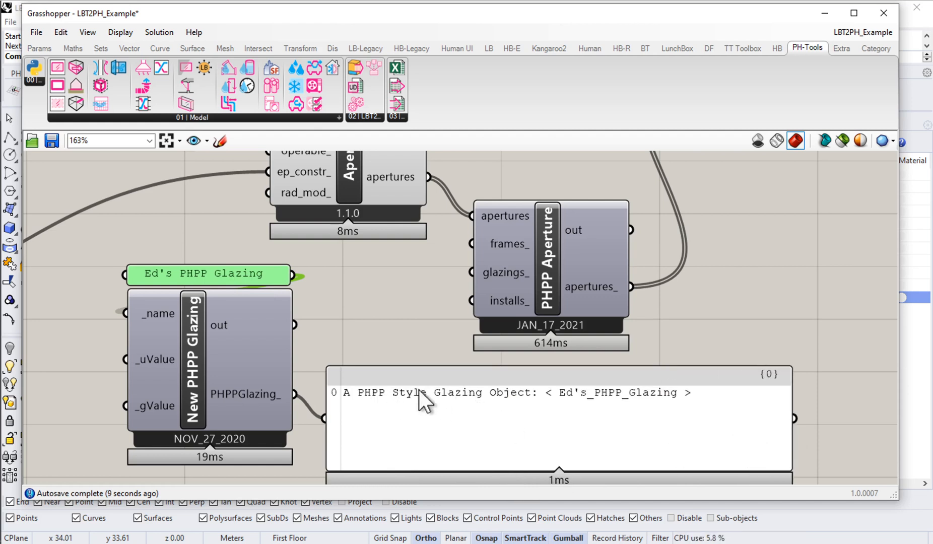
drag(296, 325, 325, 417)
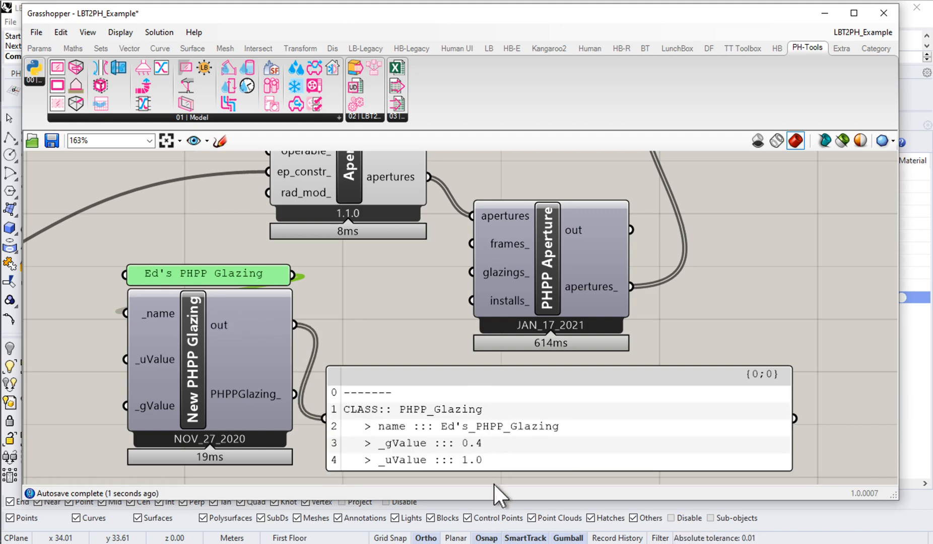
drag(494, 471, 500, 492)
drag(471, 407, 474, 385)
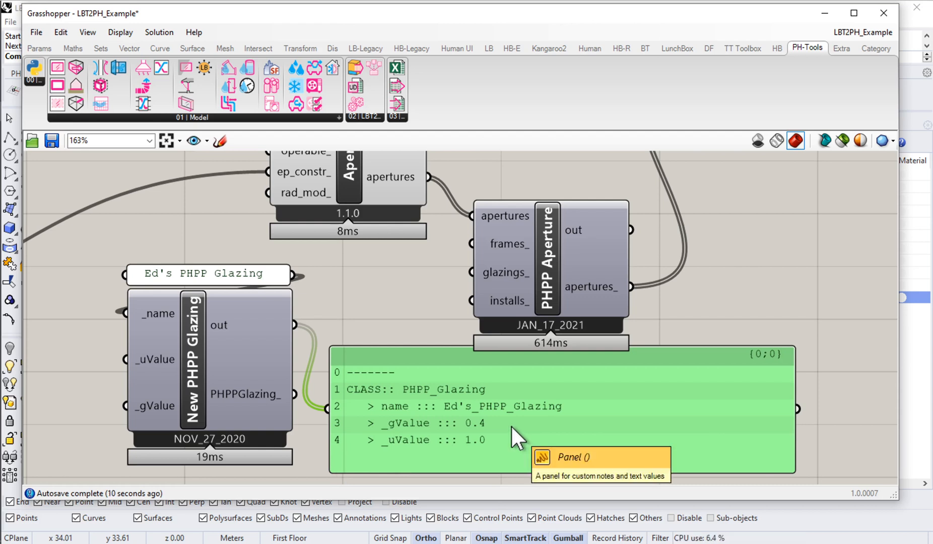
Step: Read the descriptions of the _uValue and _gValue inputs on New PHPP Glazing
right_drag(171, 361, 235, 356)
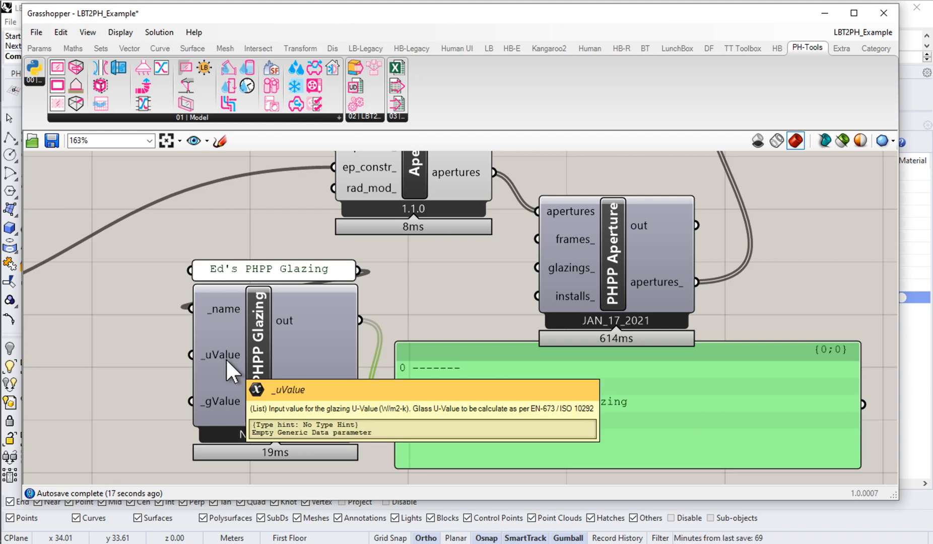
mouse_move(218, 392)
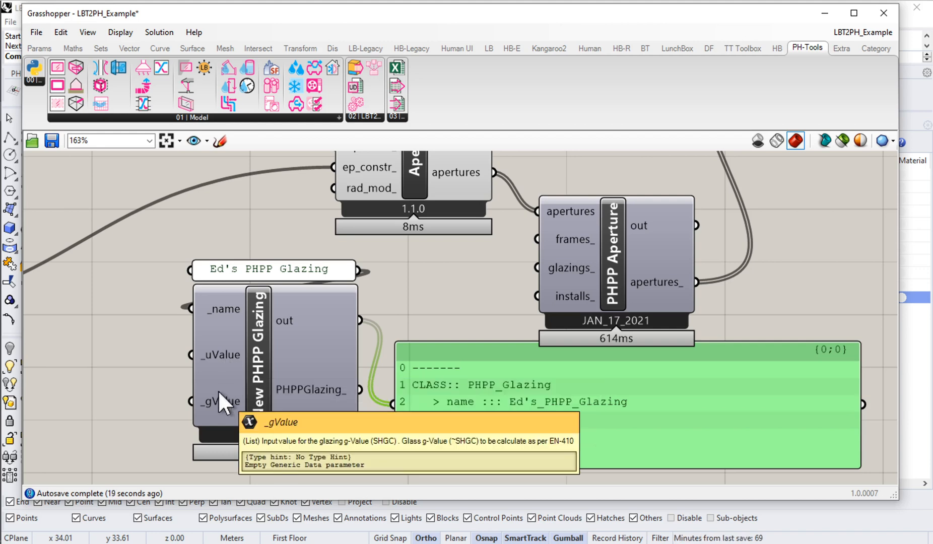
mouse_move(220, 360)
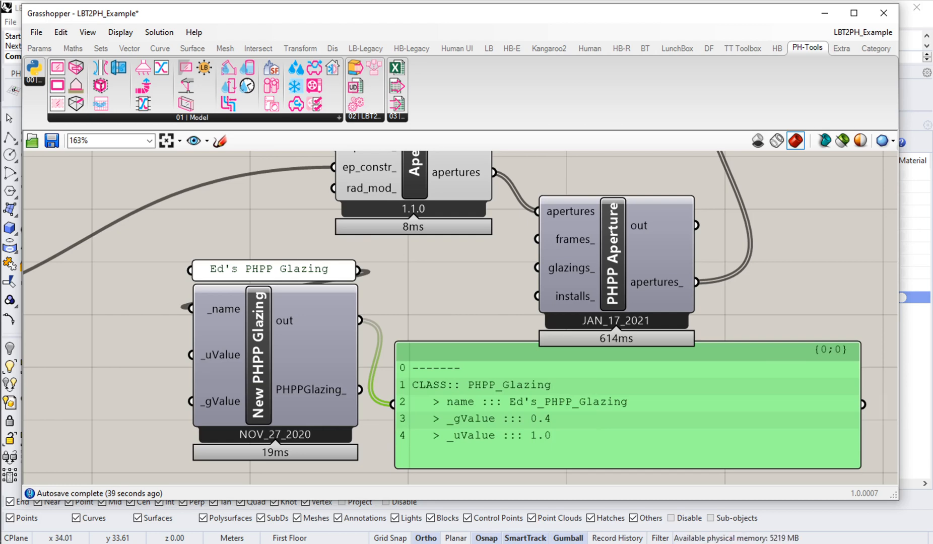
Step: Bring up the CalumenLive glazing datasheet in the PDF viewer, enlarge its window, and examine the pane, coating and cavity build-up
drag(932, 121, 363, 0)
scroll(494, 163, up, 3)
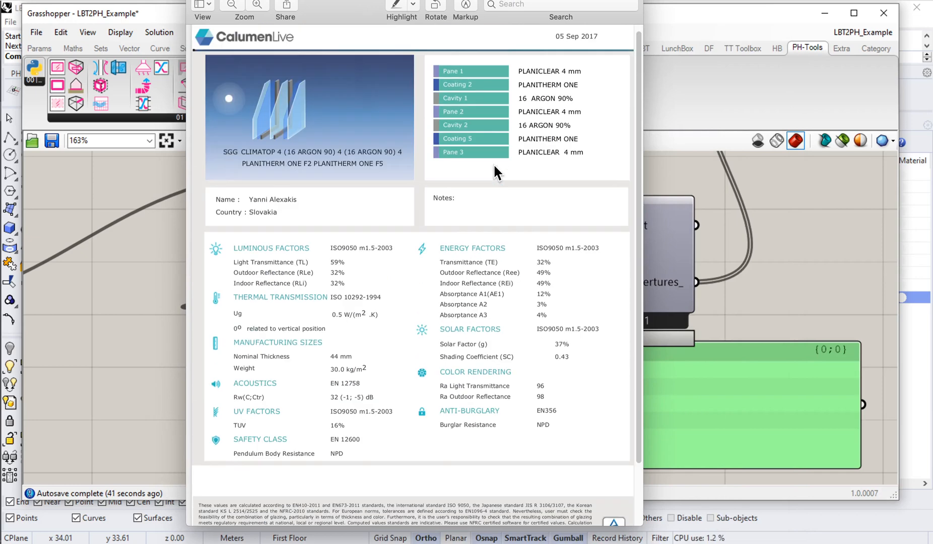
drag(643, 0, 852, 0)
scroll(443, 240, up, 4)
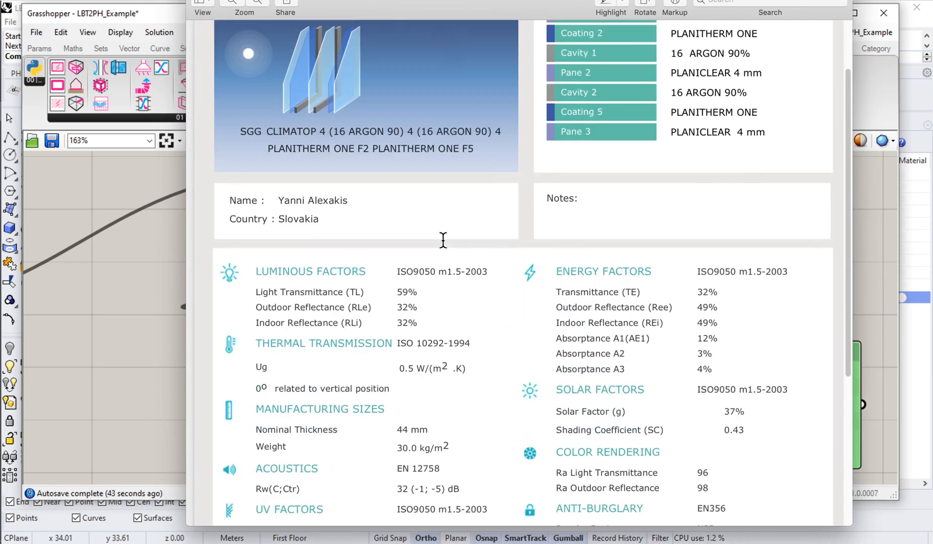
scroll(442, 240, up, 2)
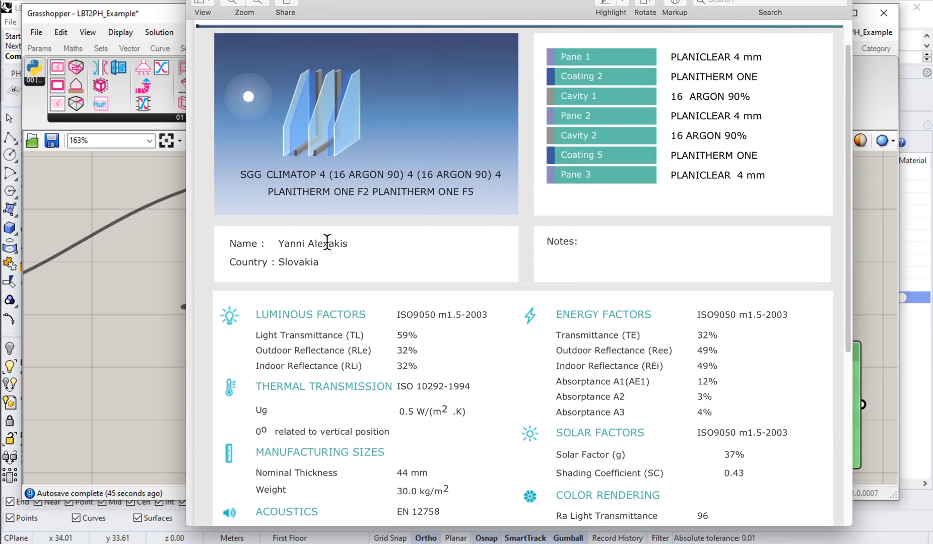
scroll(621, 230, down, 1)
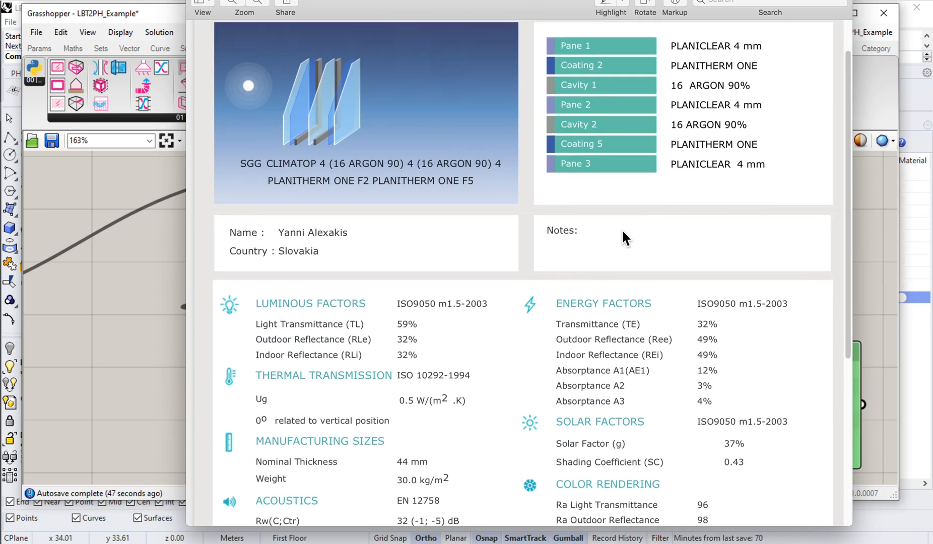
scroll(621, 229, up, 2)
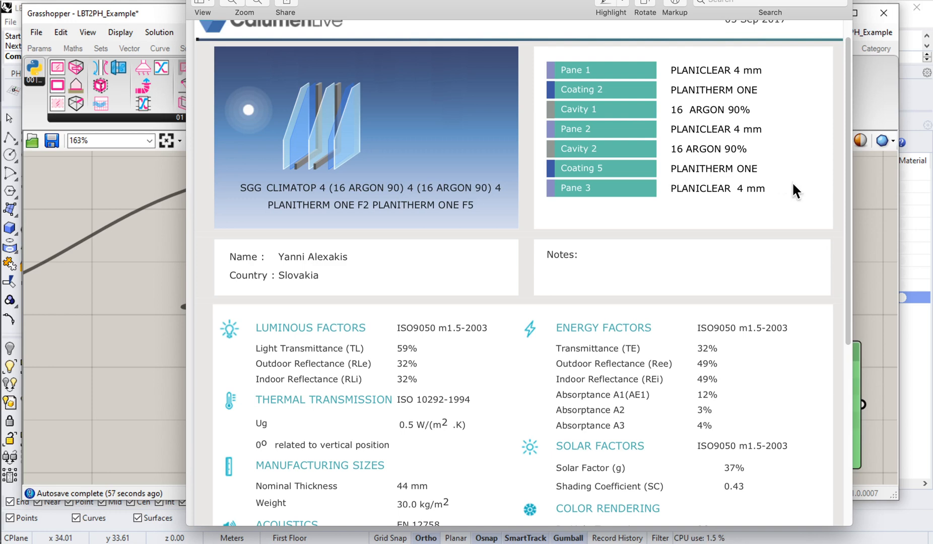
scroll(674, 169, down, 1)
scroll(674, 169, down, 3)
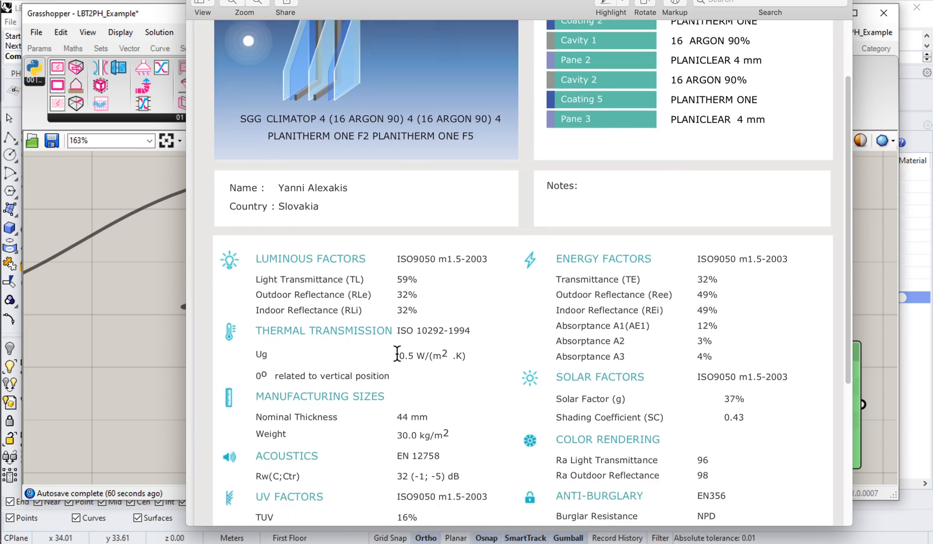
Step: Highlight the Ug value, its thermal transmission standard and the solar factor (g) in the glazing datasheet
drag(401, 356, 469, 356)
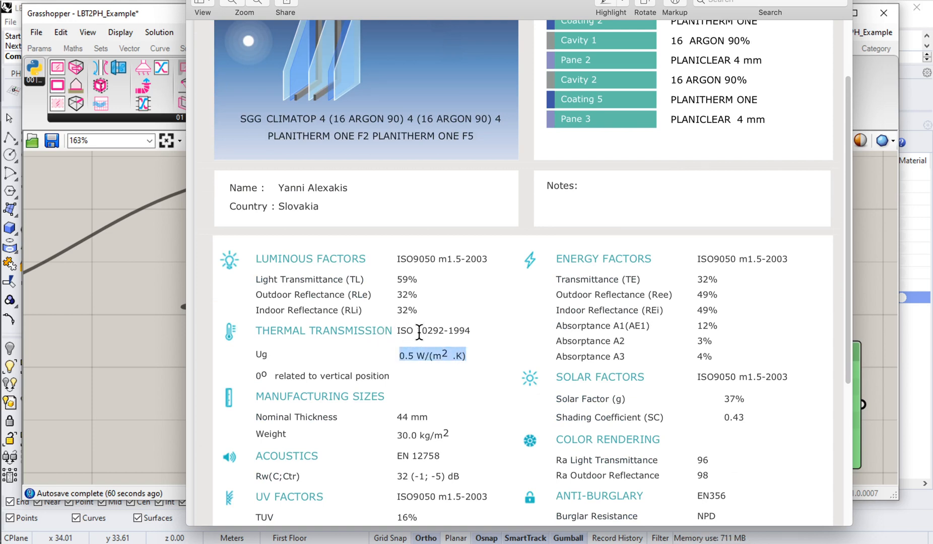
drag(417, 330, 453, 331)
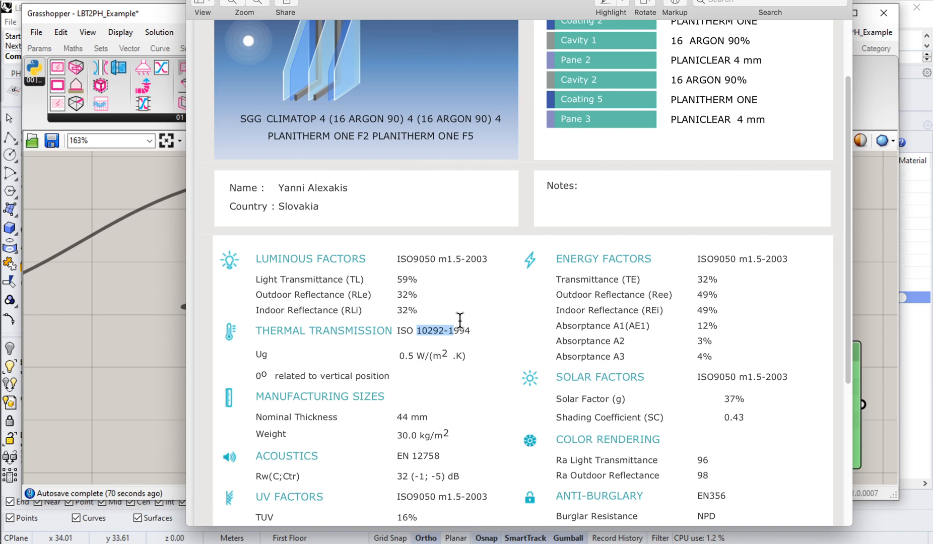
scroll(459, 319, down, 2)
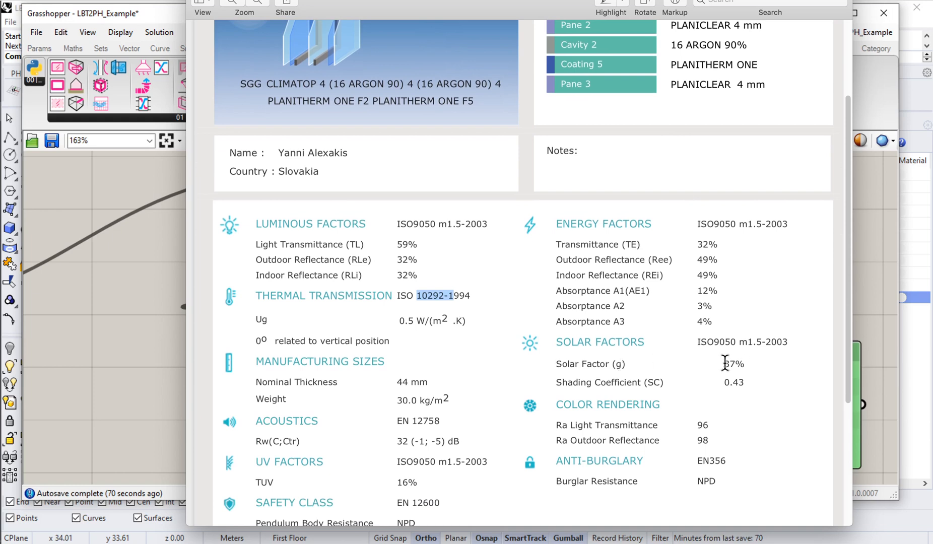
drag(724, 364, 748, 366)
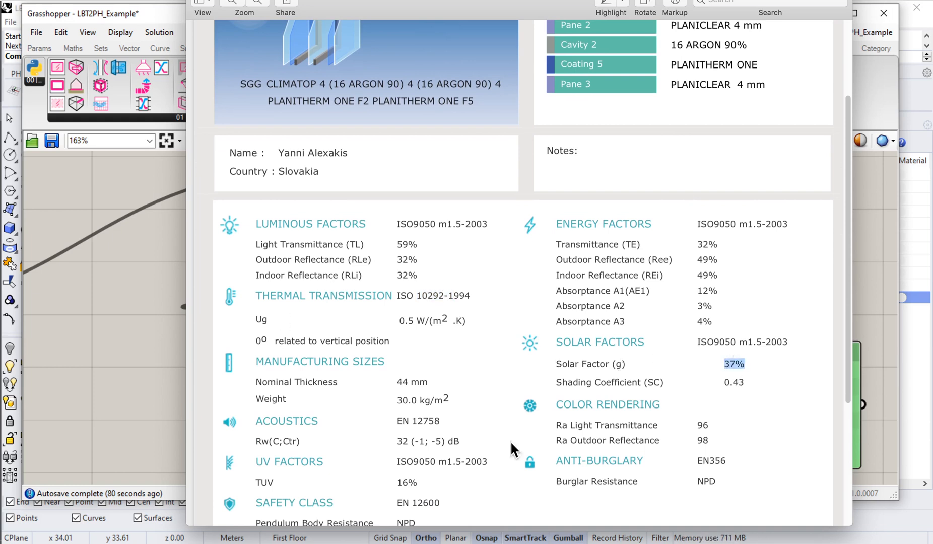
scroll(526, 454, down, 1)
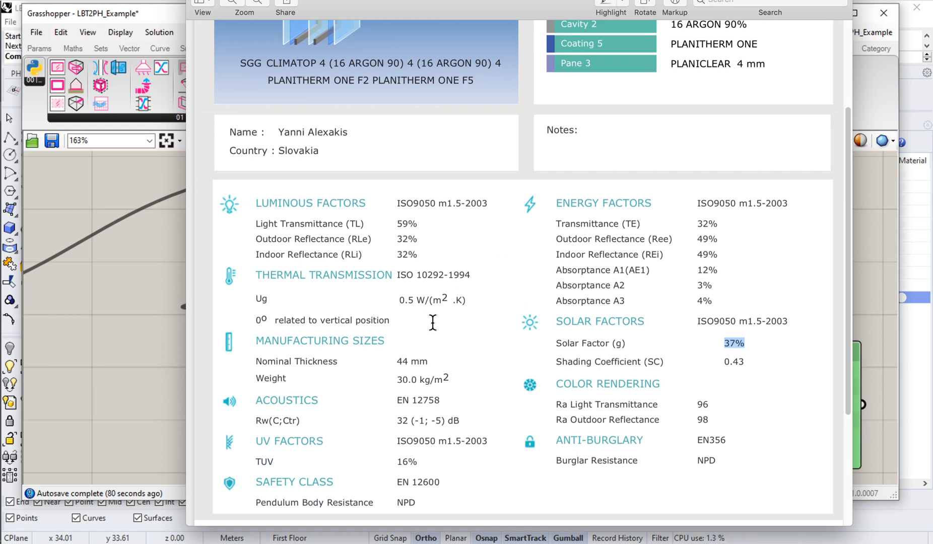
Step: Recheck the Ug value, the solar factor (g) and the SGG CLIMATOP product name by highlighting them in the glazing datasheet
drag(399, 300, 462, 300)
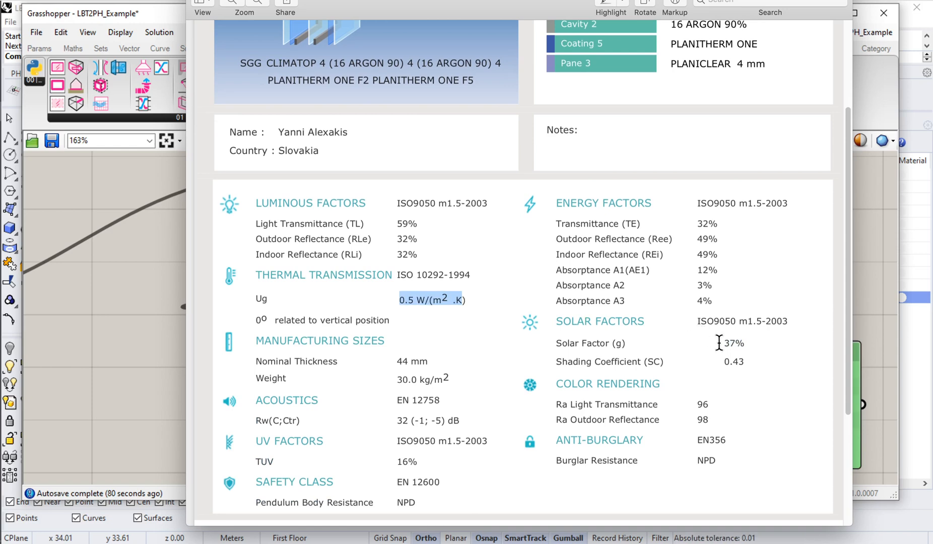
drag(720, 343, 744, 342)
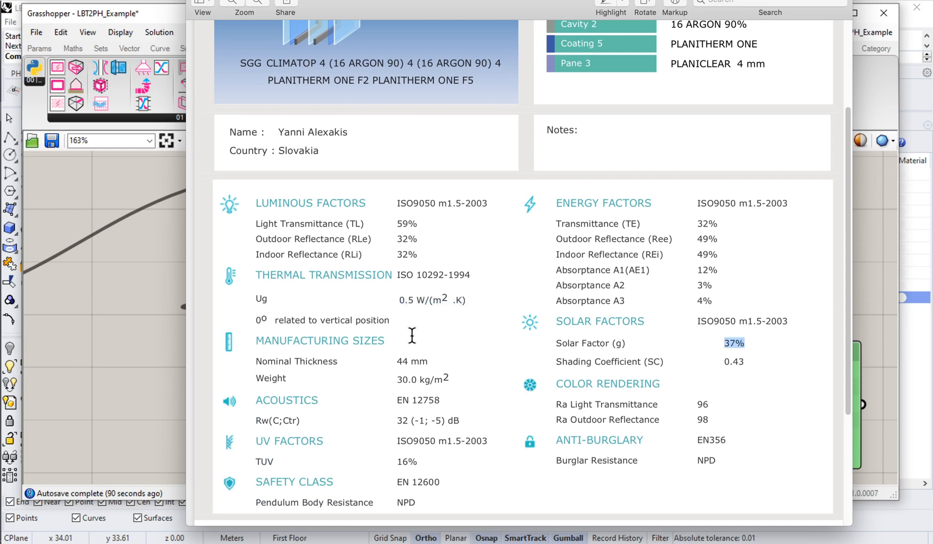
scroll(412, 335, up, 3)
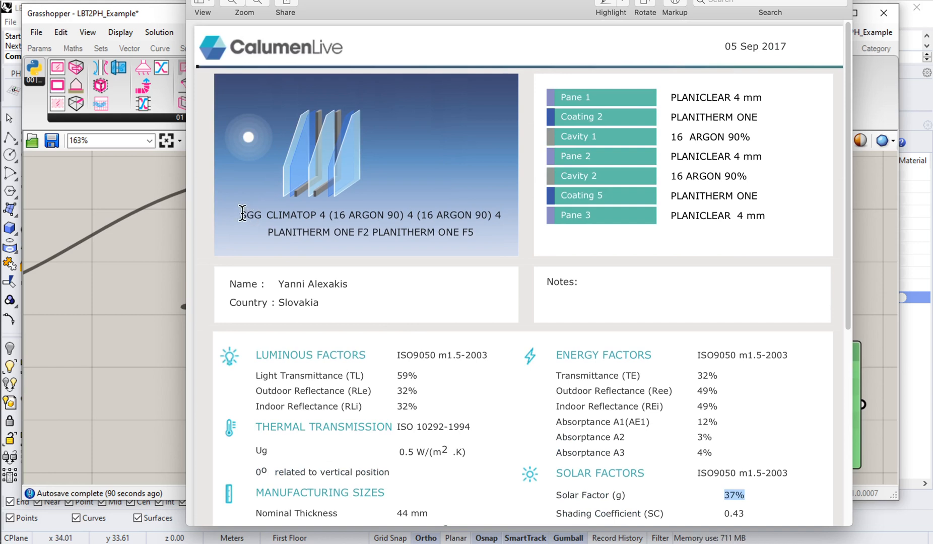
drag(241, 214, 319, 208)
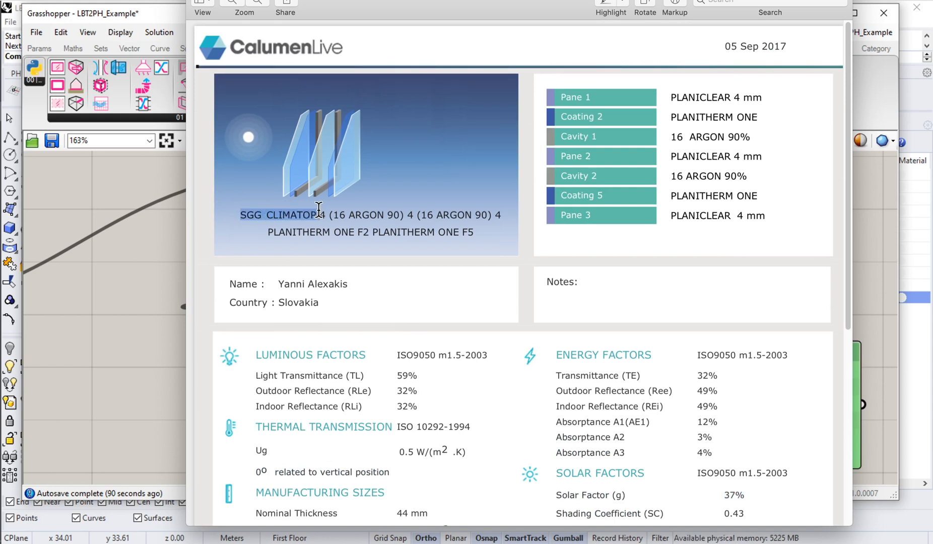
Step: Switch back to Grasshopper and change the glazing name panel's text to SGG Climatop ONE
click(152, 235)
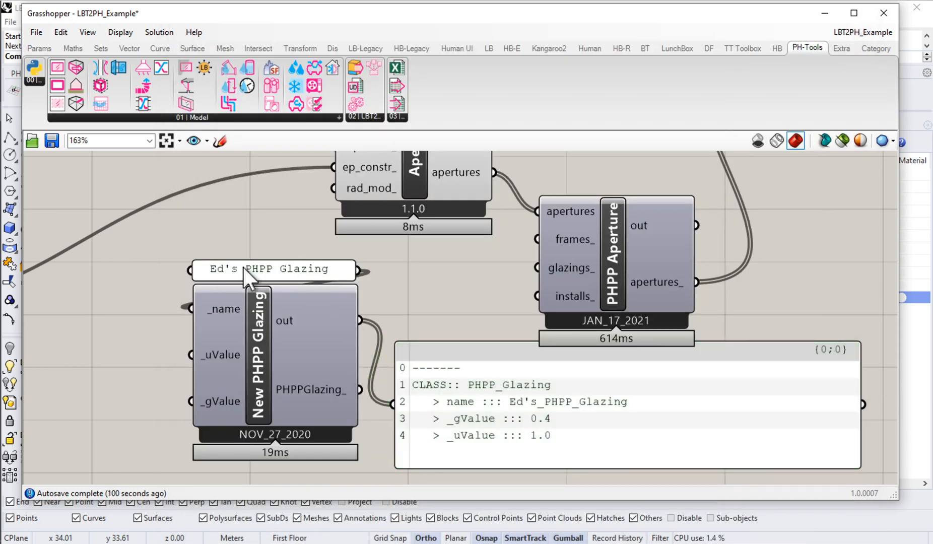
double_click(243, 267)
text(SGG )
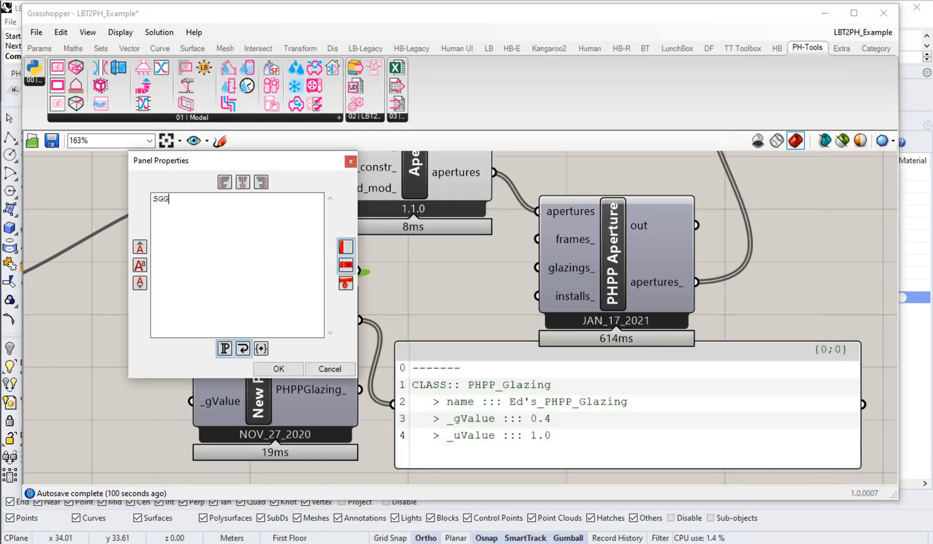
text(Clima)
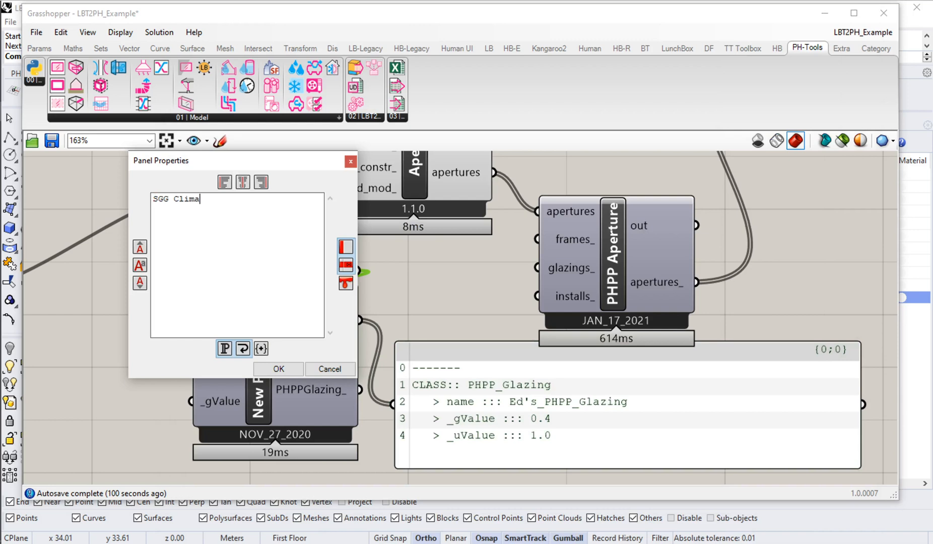
text(top ONE)
click(288, 368)
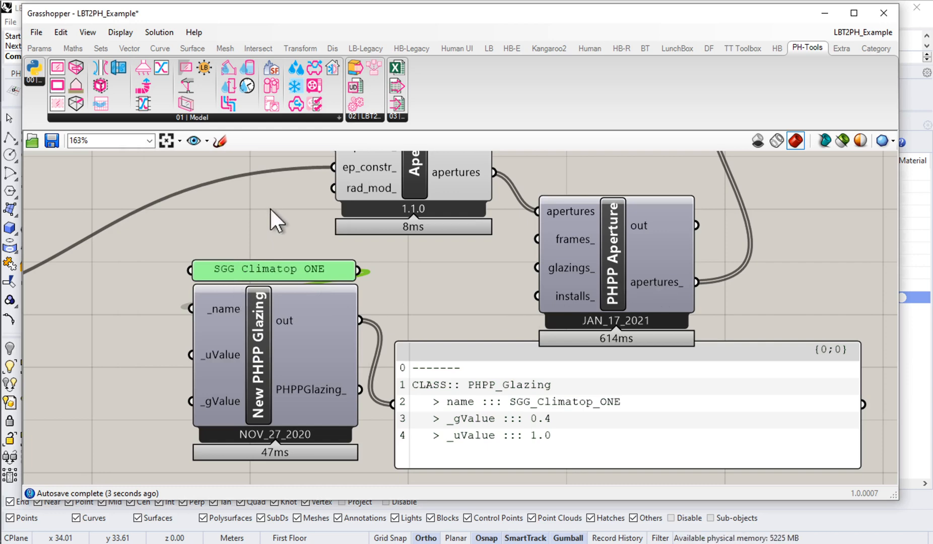
Step: Check the datasheet again, then add a panel containing 0.5 on the Grasshopper canvas beside New PHPP Glazing's inputs
key(super+Tab)
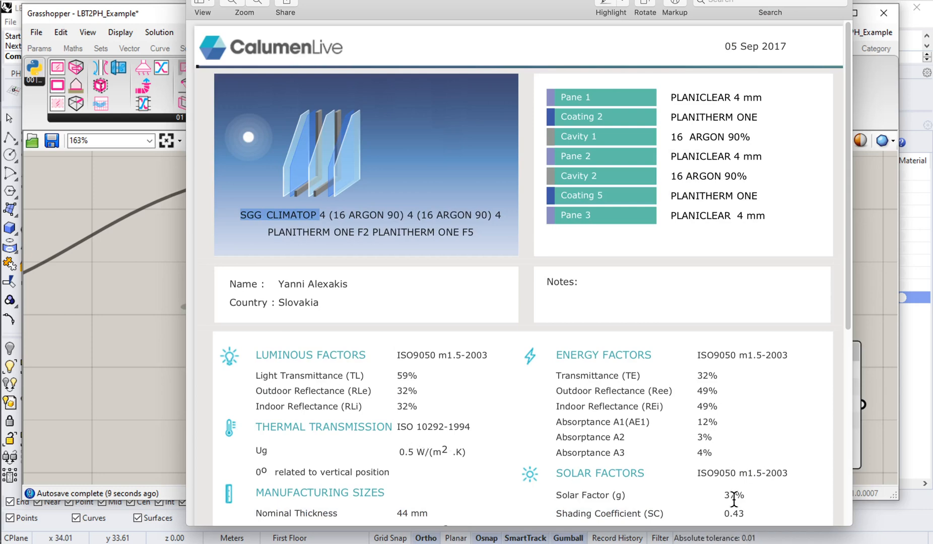
click(51, 319)
right_drag(94, 359, 186, 344)
double_click(187, 344)
text("05)
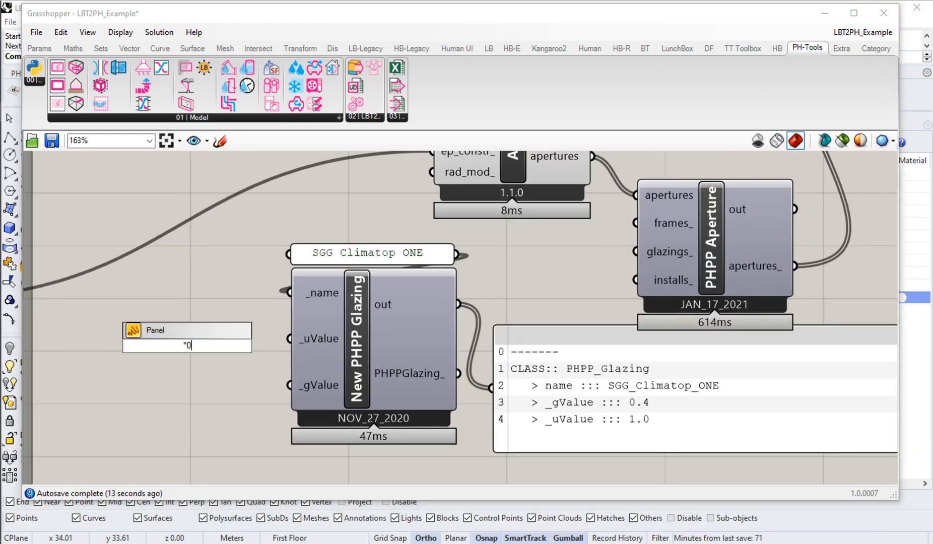
key(Return)
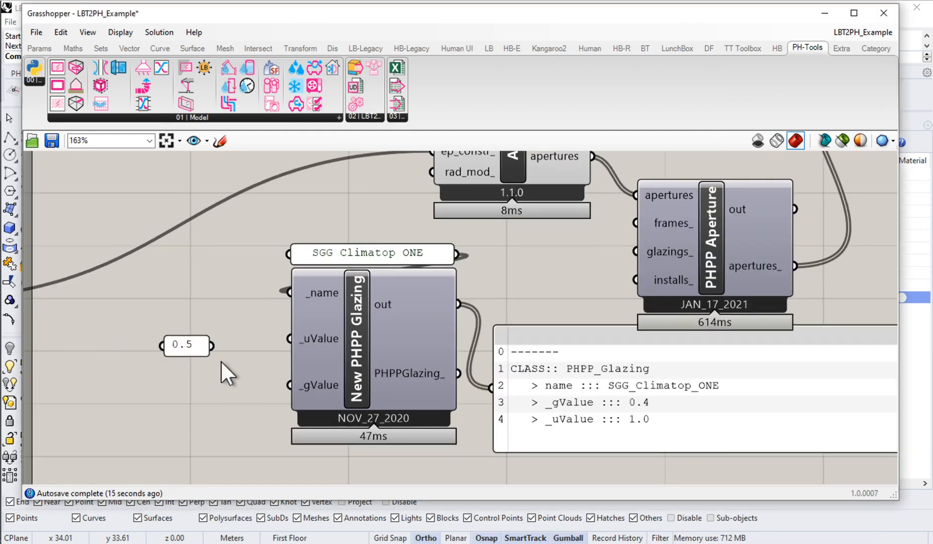
Step: Title the 0.5 panel W/m2-k, connect it to New PHPP Glazing's _uValue input and line it up with that input
click(192, 349)
right_click(192, 347)
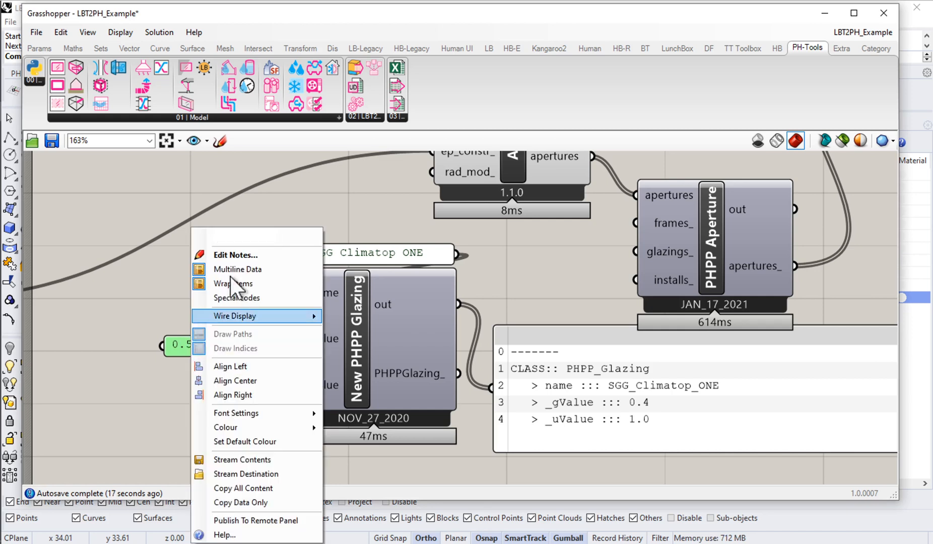
click(231, 232)
text(W/m2-k)
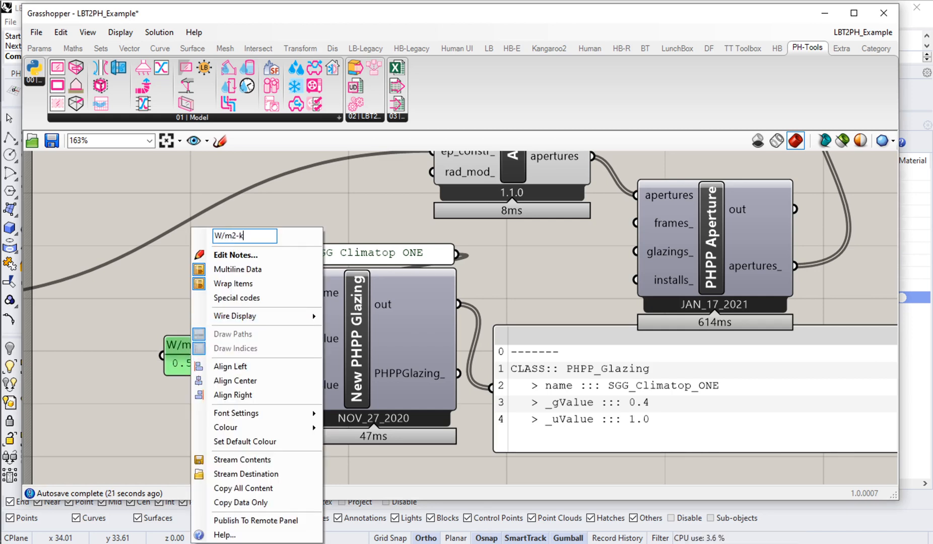
key(Return)
drag(211, 347, 289, 338)
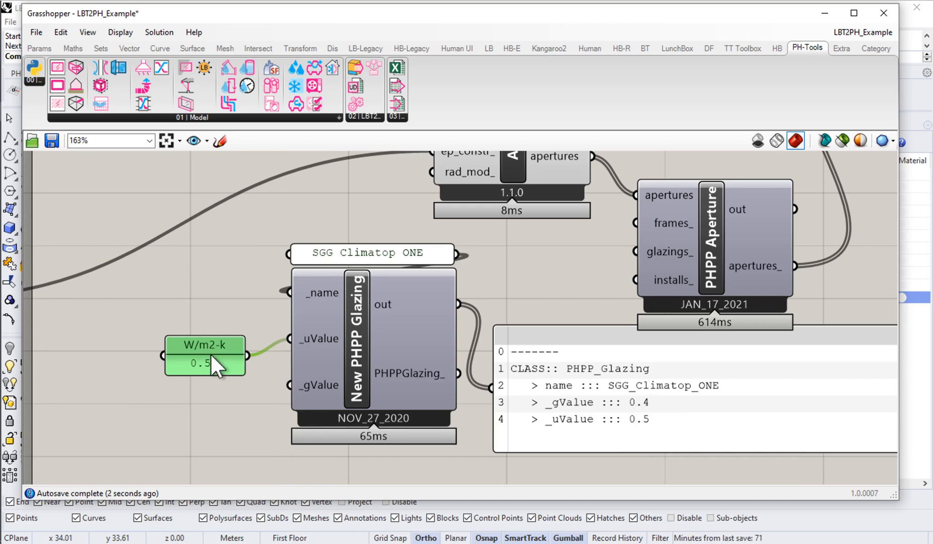
drag(210, 352, 214, 335)
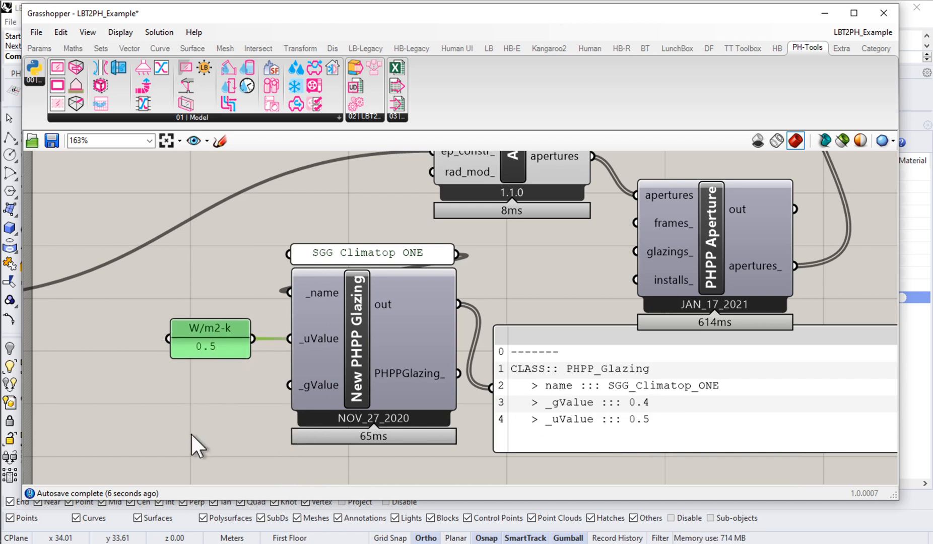
Step: Add a panel containing 0.37 below the U-value panel and connect it to New PHPP Glazing's _gValue input
double_click(188, 393)
text("0)
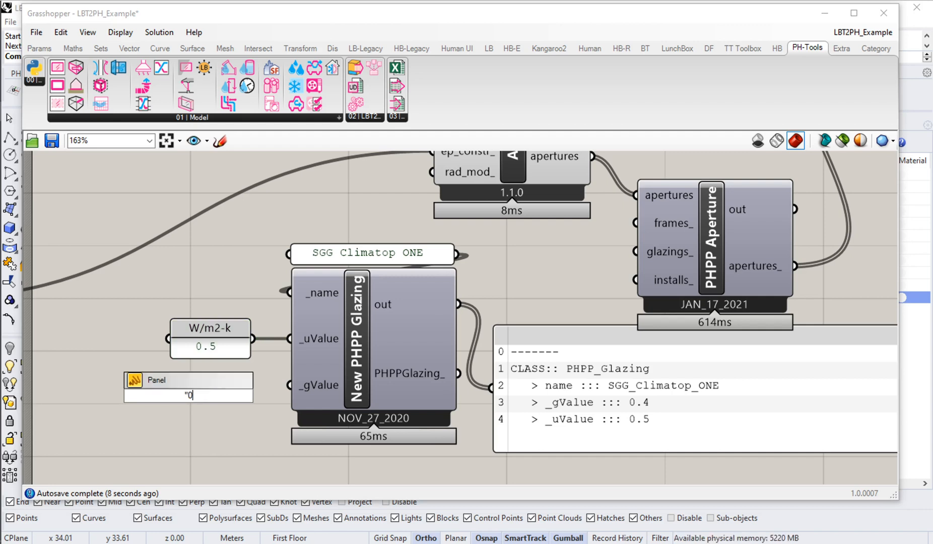
text(.37)
key(Return)
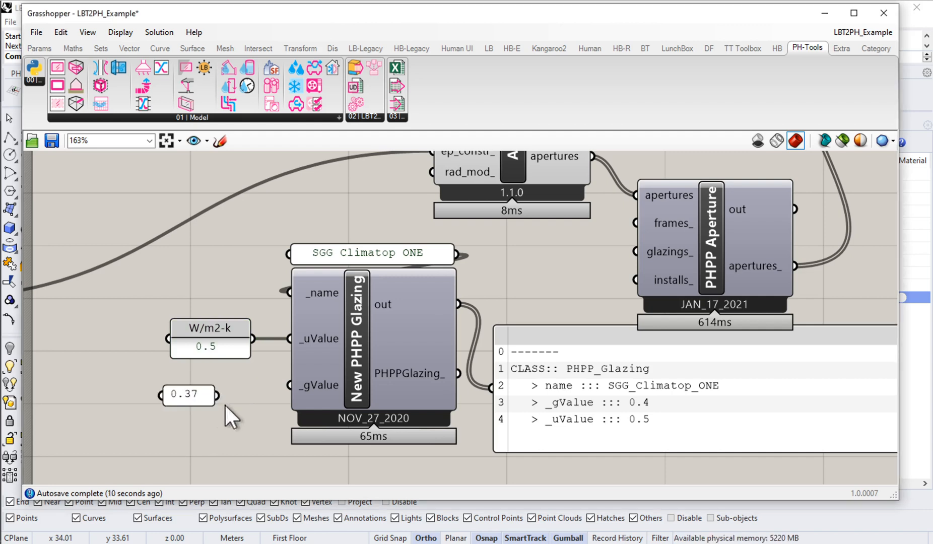
drag(222, 397, 245, 397)
Step: Title the 0.37 panel [-] and align it beneath the W/m2-k panel
right_click(203, 398)
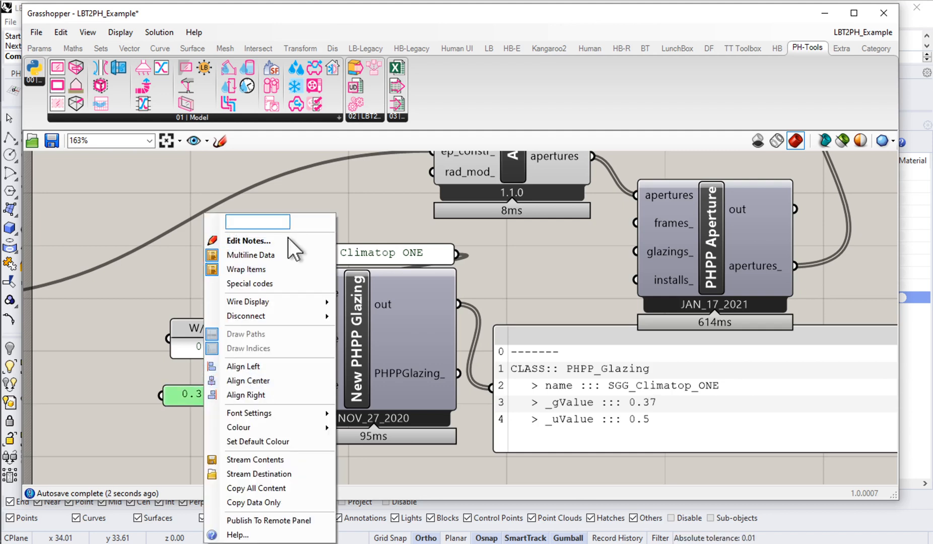
text([-])
key(Return)
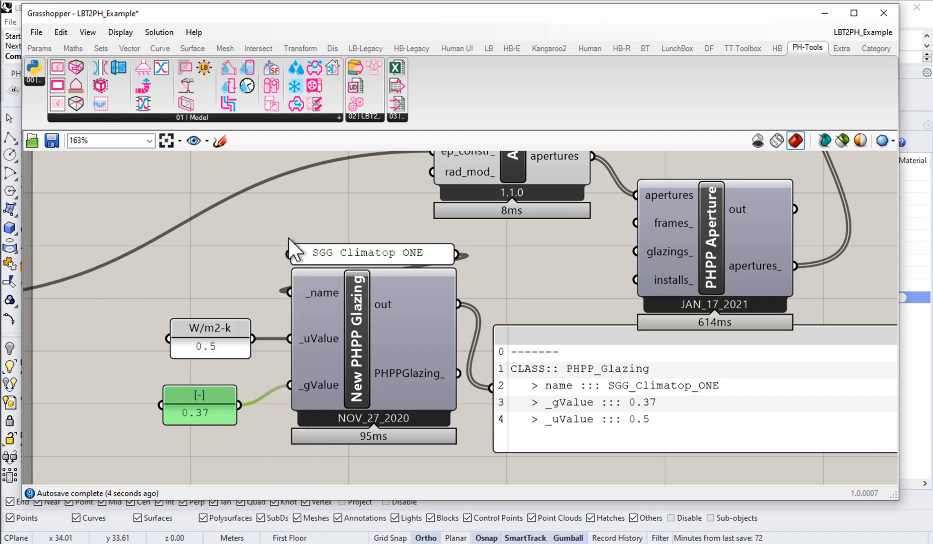
drag(218, 396, 230, 384)
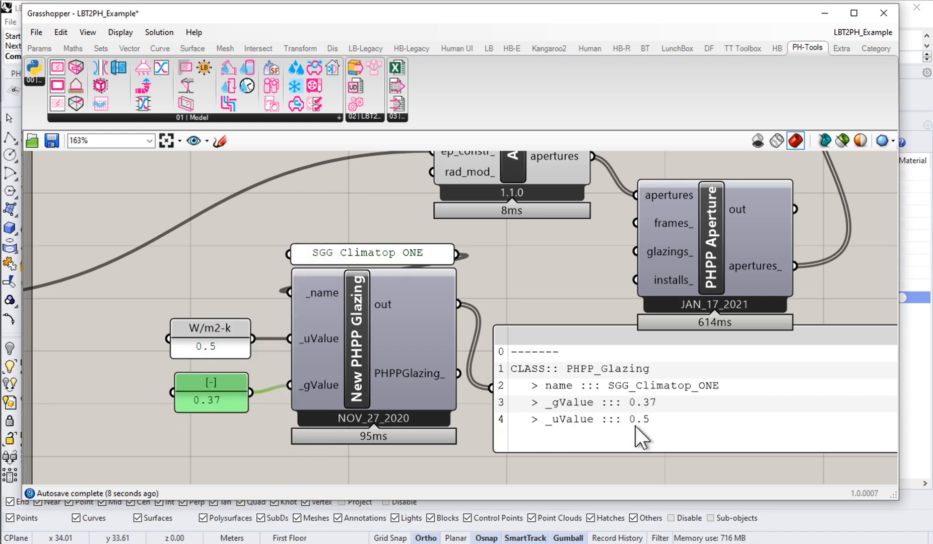
Step: Move the output panel out of the way and connect New PHPP Glazing's PHPPGlazing_ output to PHPP Aperture's glazings_ input
right_drag(476, 284, 417, 298)
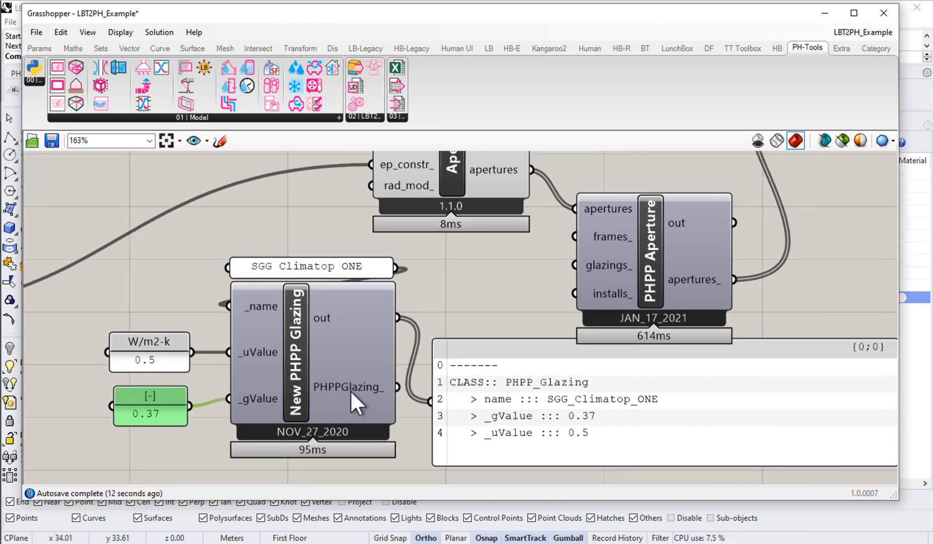
drag(545, 400, 661, 430)
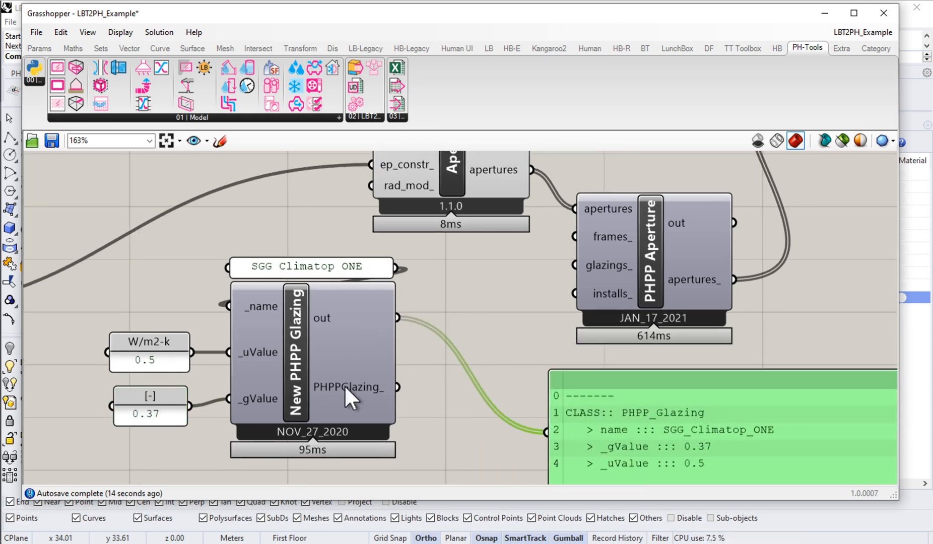
mouse_move(344, 385)
drag(400, 386, 570, 266)
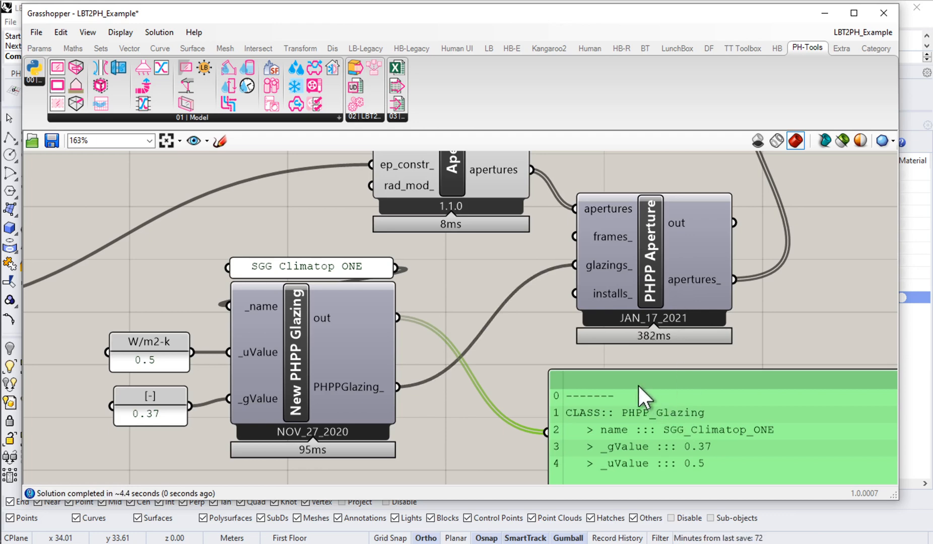
Step: Delete the output panel and tidy the layout, moving the glazing component with its panels below Aperture, next to PHPP Aperture
scroll(640, 385, down, 4)
key(Delete)
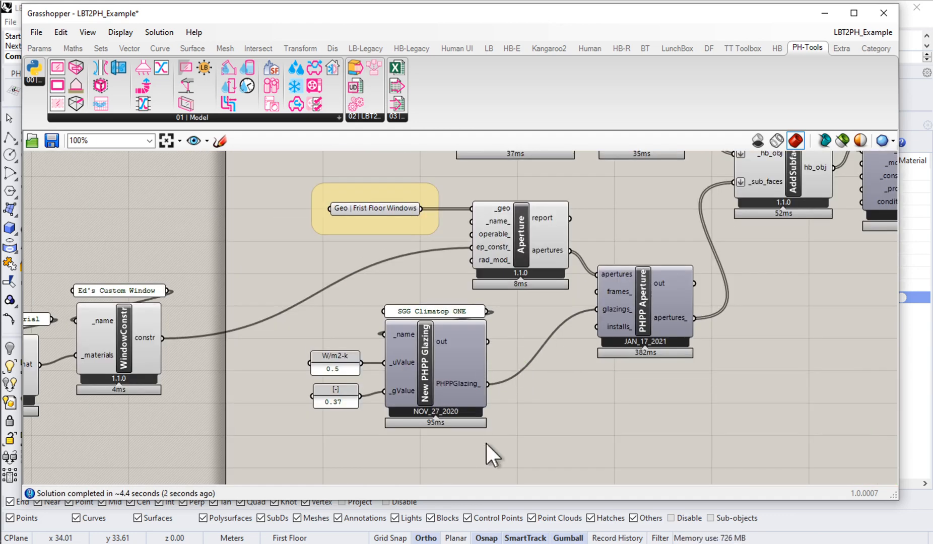
drag(486, 443, 270, 304)
drag(475, 343, 521, 339)
drag(683, 298, 690, 300)
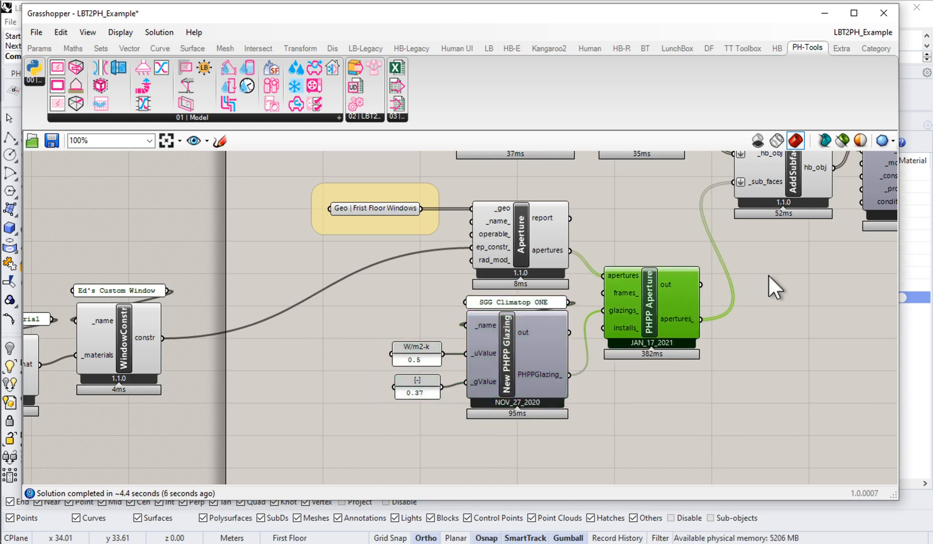
Step: Switch to My_Results.xlsx in Excel and examine the glazing and frame entries on the Components and Windows worksheets
right_drag(768, 274, 464, 235)
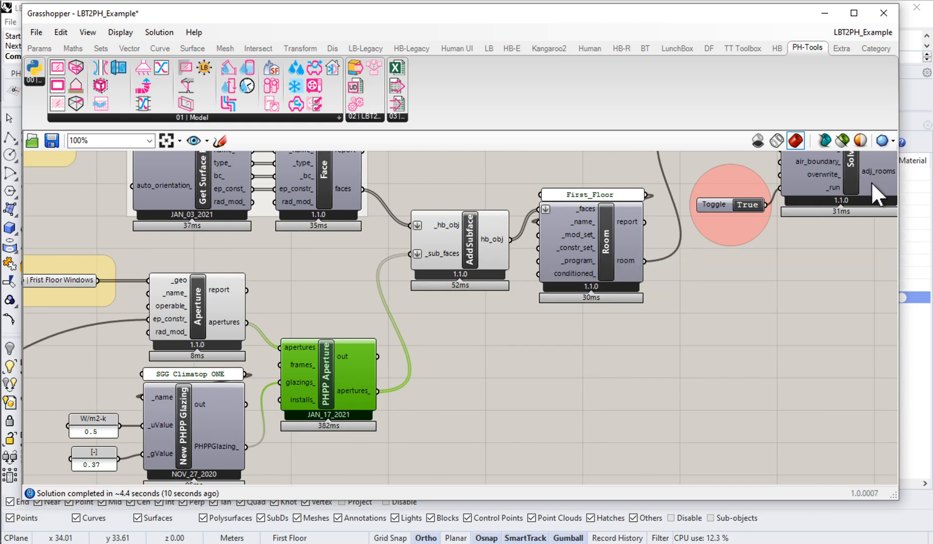
mouse_move(5, 132)
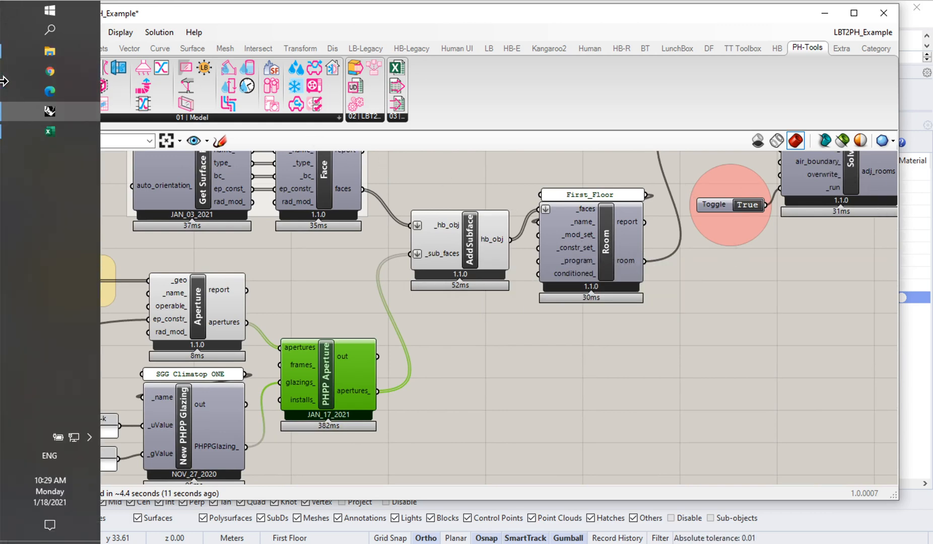
click(41, 129)
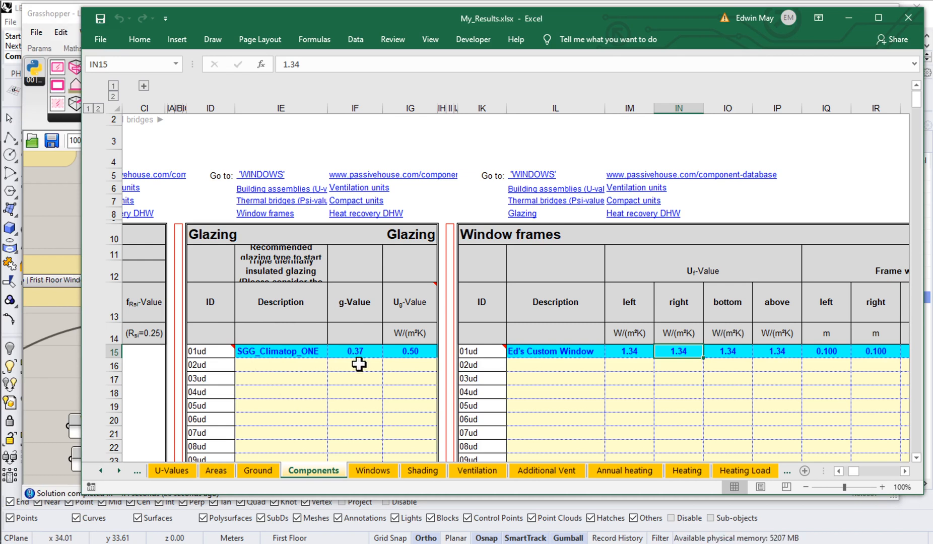
click(417, 353)
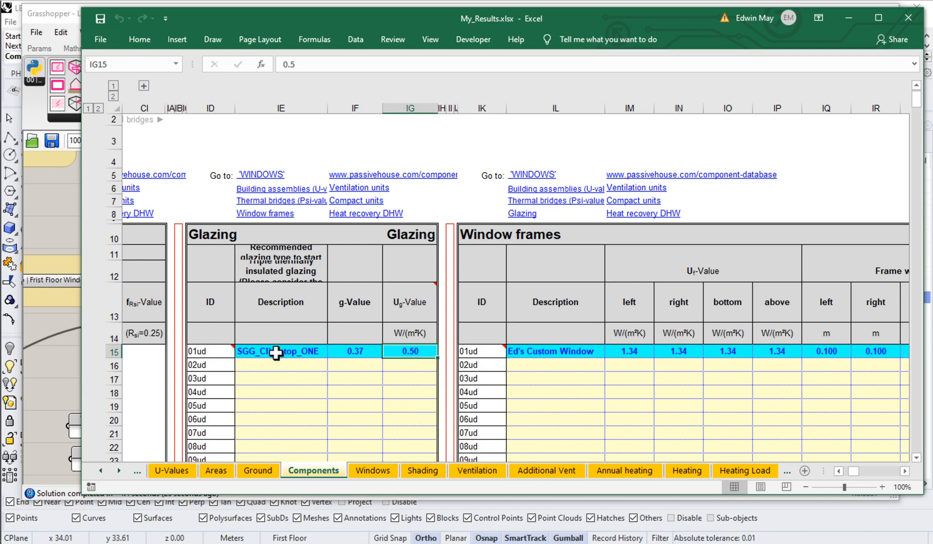
click(375, 470)
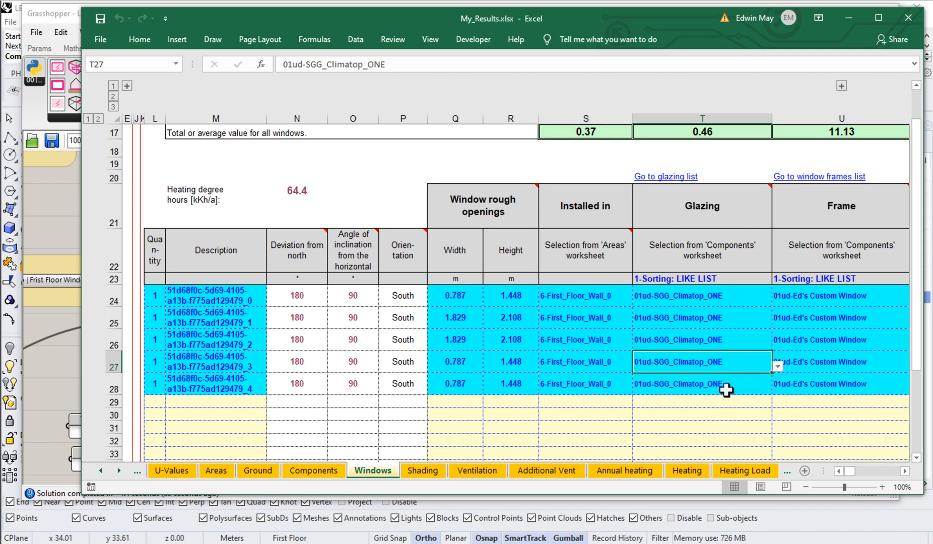
click(722, 414)
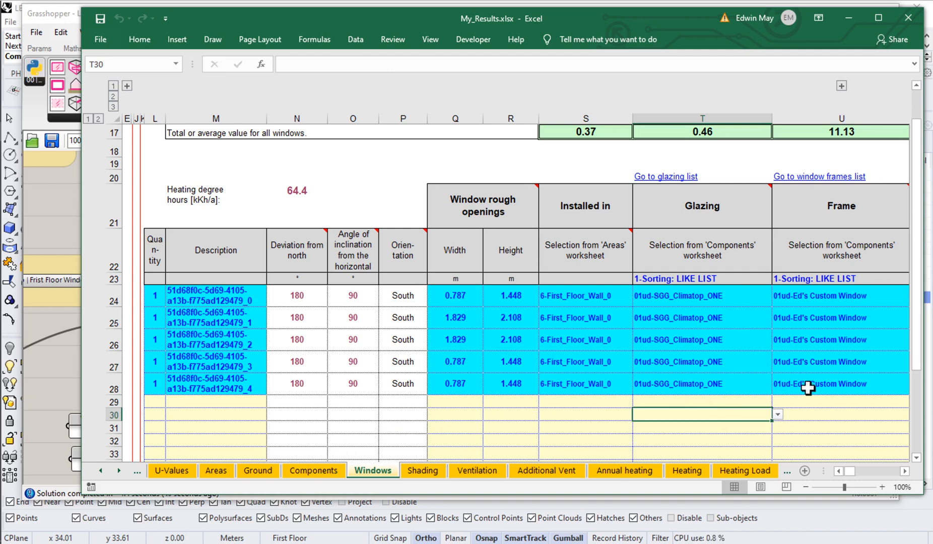
click(321, 468)
click(619, 356)
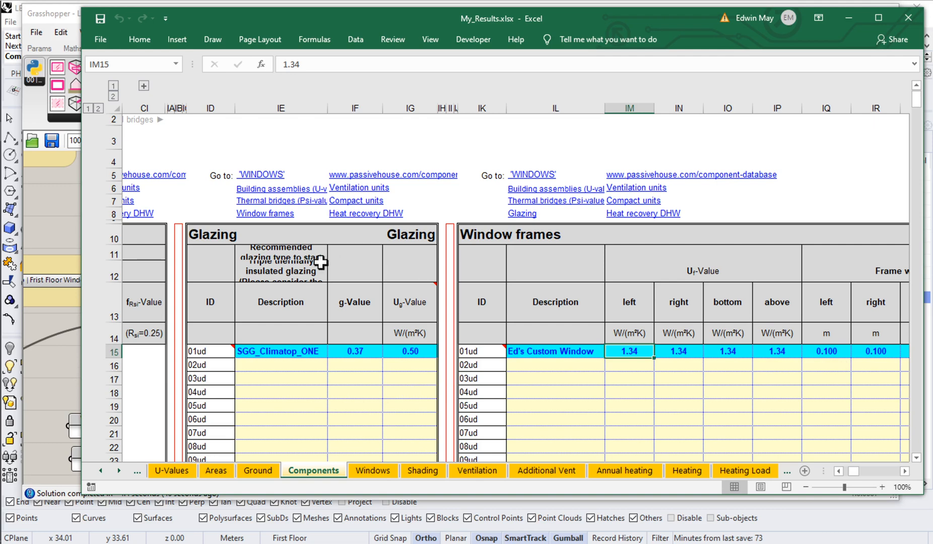
Step: Return to Grasshopper and bring the New PHPP Glazing and PHPP Aperture components into close view
click(69, 340)
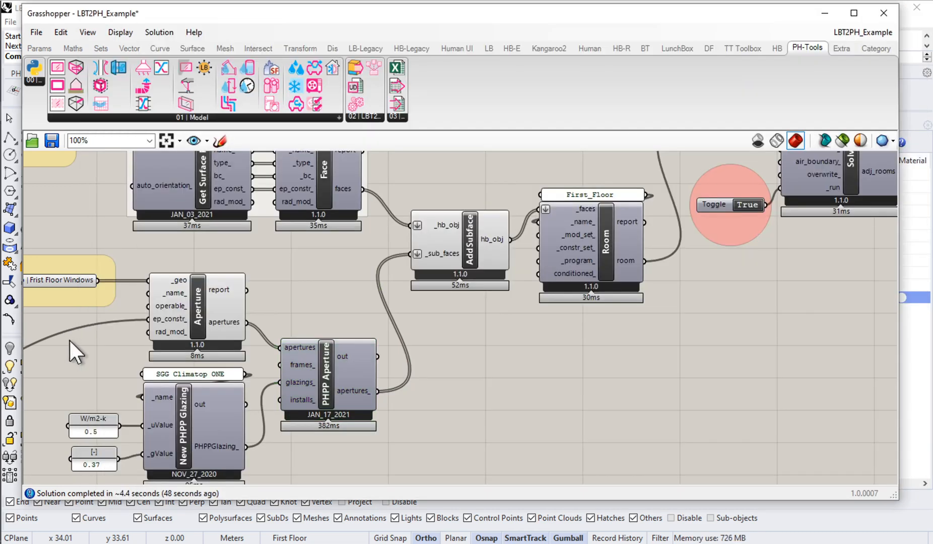
right_drag(356, 377, 418, 306)
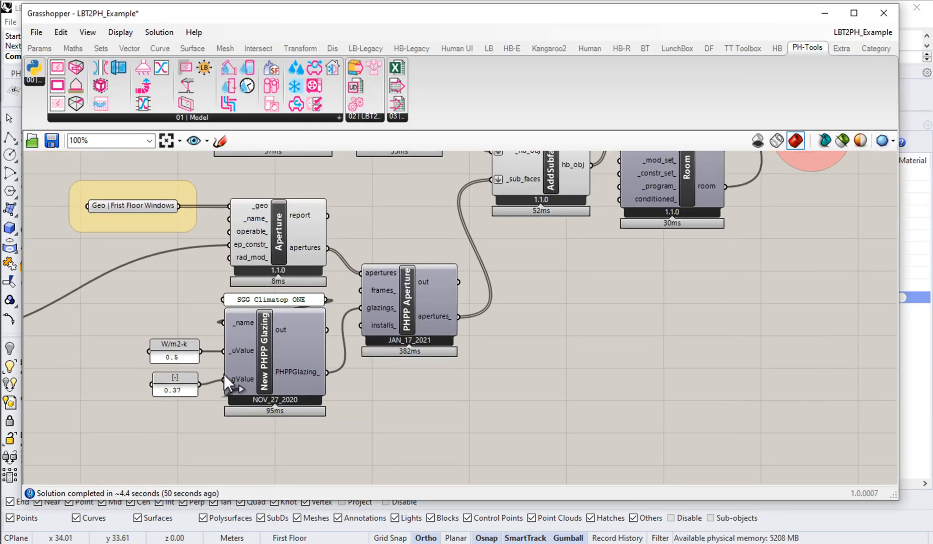
scroll(226, 374, up, 3)
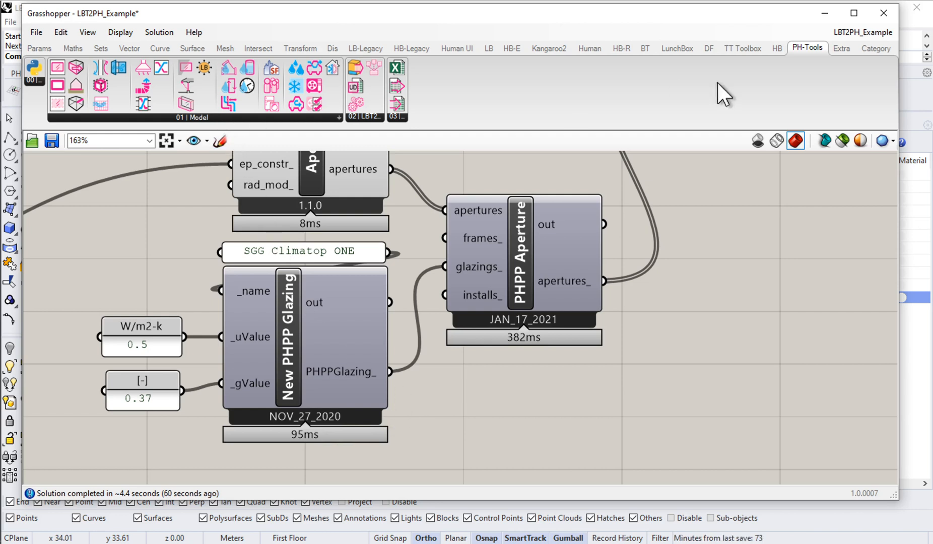
Step: Add the LBT2PH_CreatePHPPwindowFrame component to the canvas below PHPP Aperture
click(798, 46)
click(158, 113)
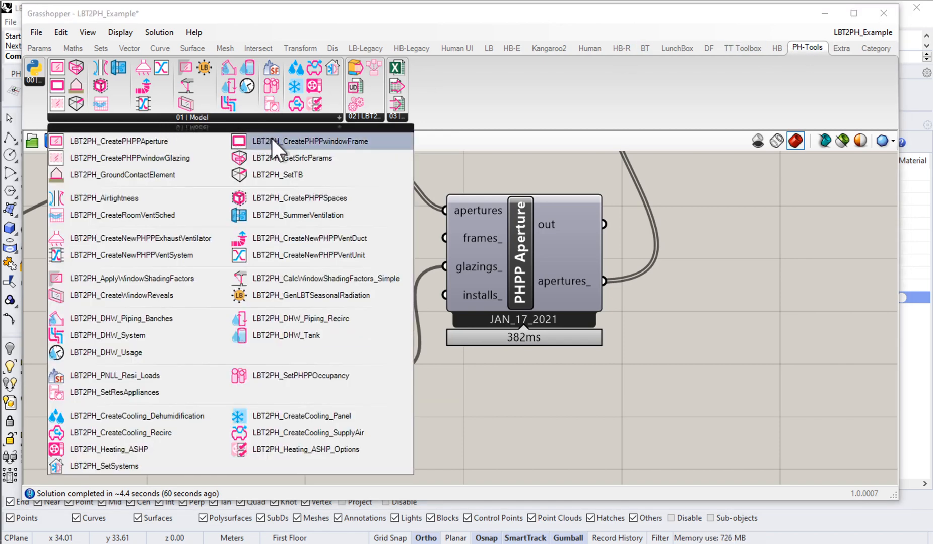
key(ctrl)
key(ctrl)
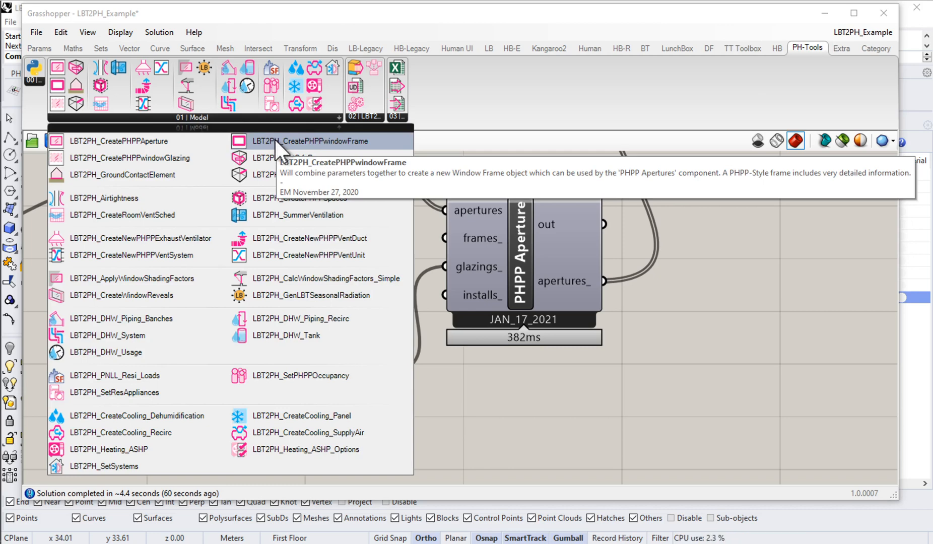
click(275, 139)
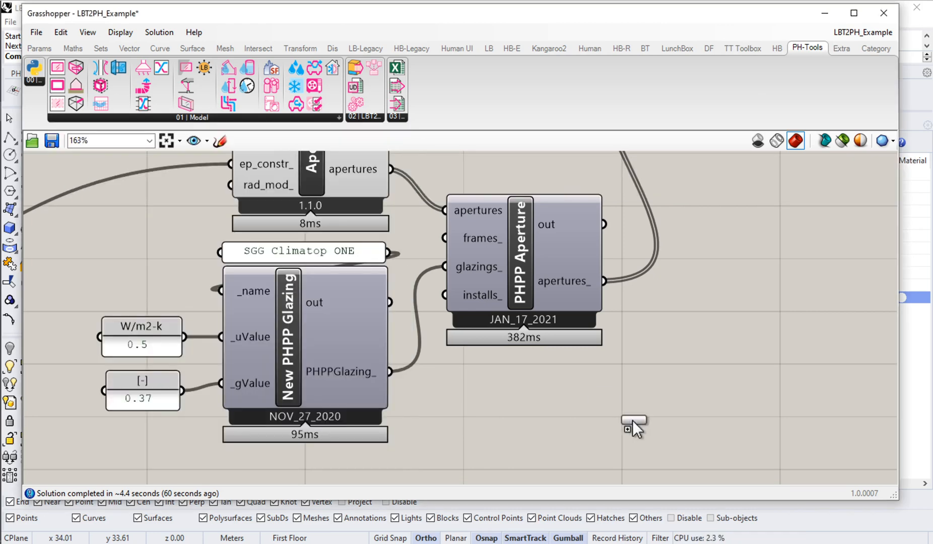
click(634, 421)
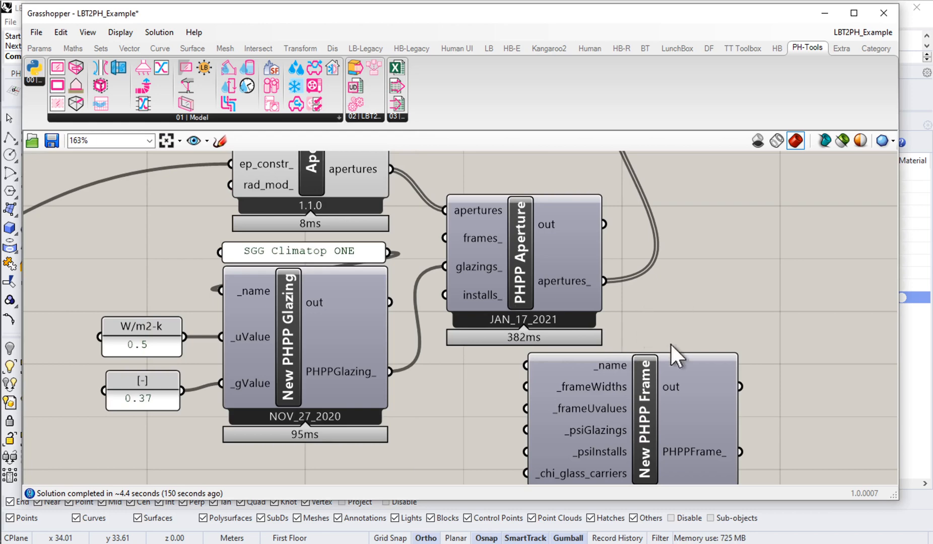
Step: Move the New PHPP Frame component directly below New PHPP Glazing and bring it into close view
right_drag(671, 344, 634, 238)
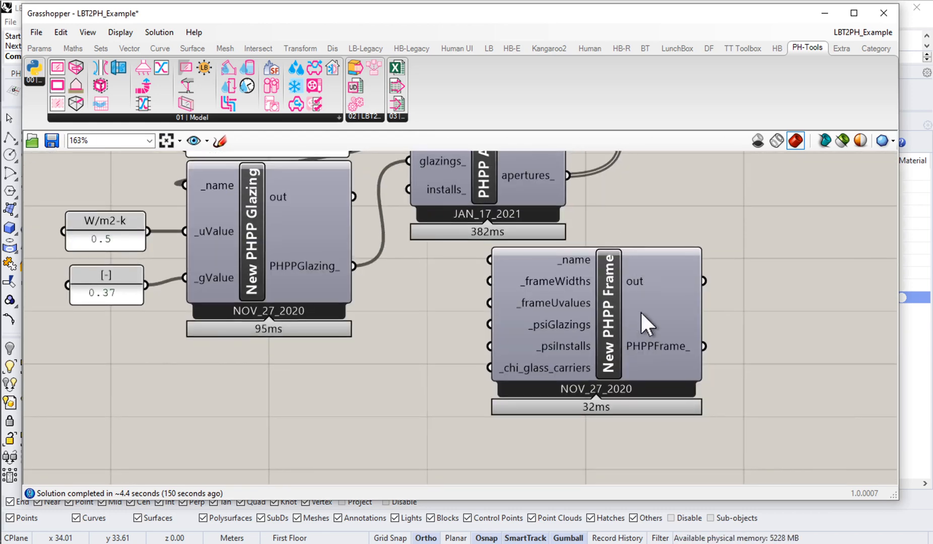
drag(640, 312, 566, 350)
right_drag(579, 341, 687, 306)
drag(680, 309, 431, 375)
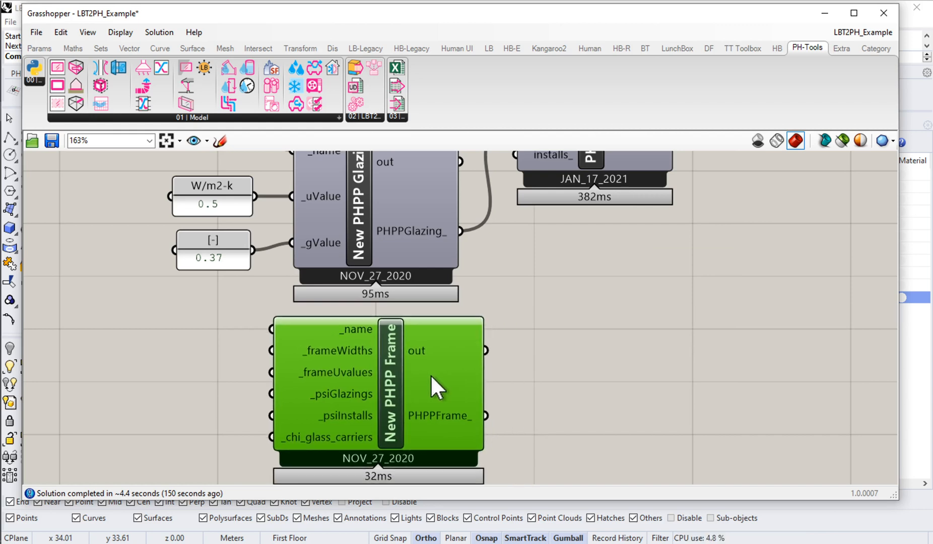
scroll(471, 342, up, 2)
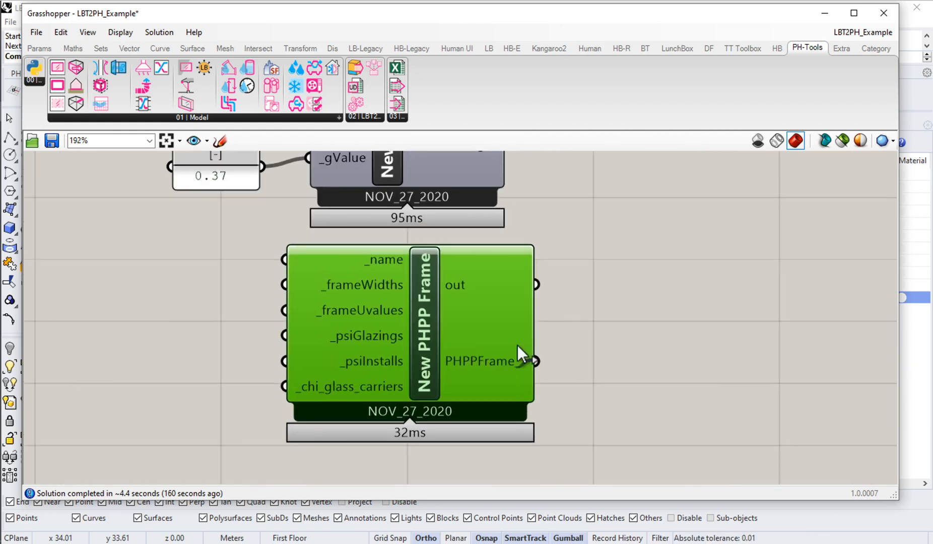
Step: Add an empty panel beside New PHPP Frame, connect the PHPPFrame_ output to it, and adjust both positions
mouse_move(487, 357)
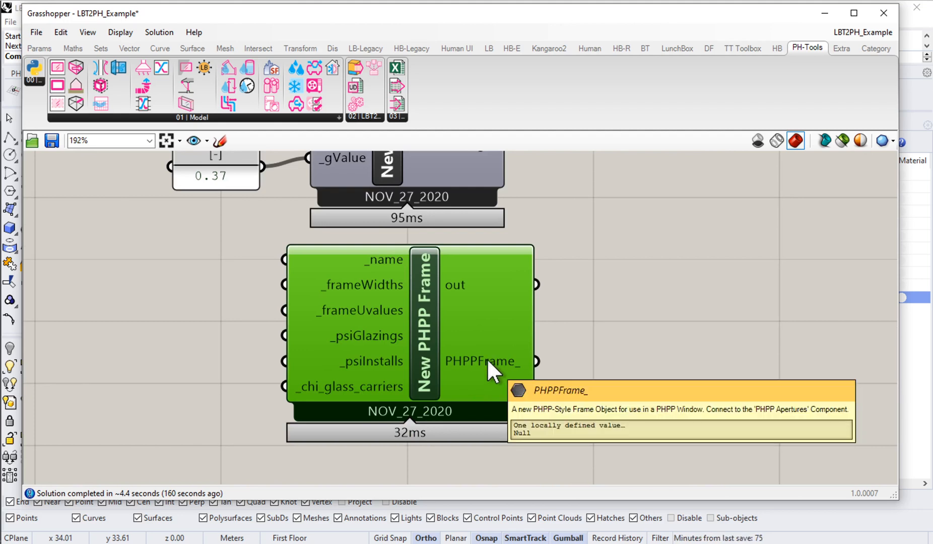
double_click(636, 352)
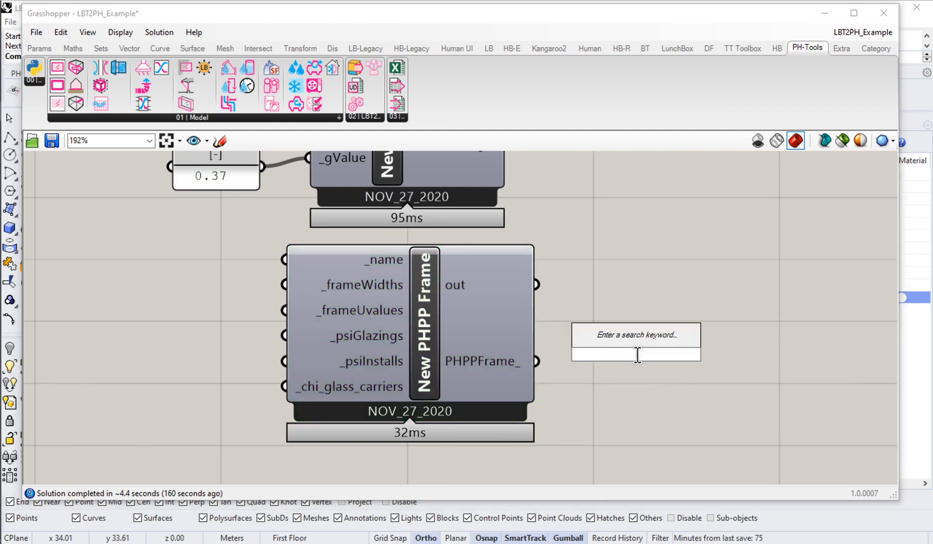
text(//)
key(Return)
mouse_move(561, 360)
mouse_down()
mouse_move(590, 362)
mouse_move(564, 356)
mouse_up()
drag(678, 373, 720, 374)
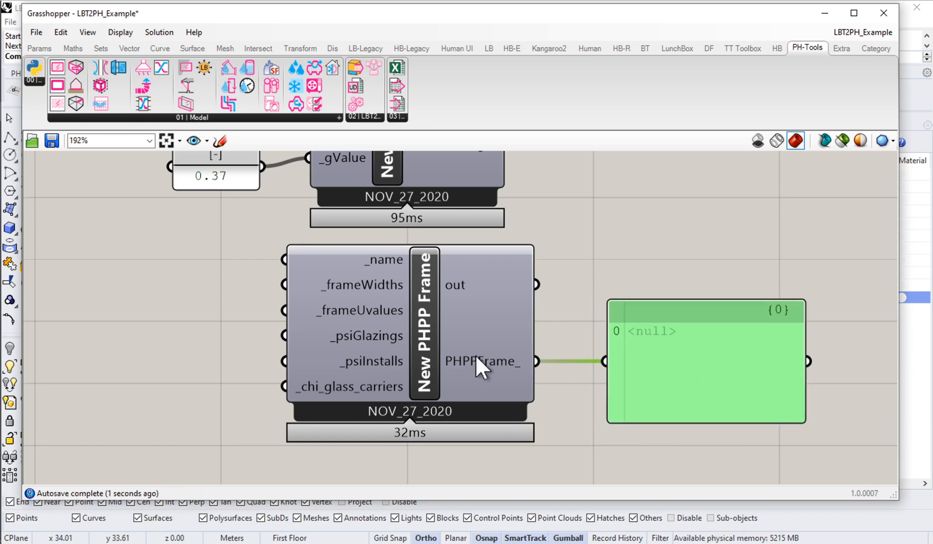
drag(427, 351, 422, 364)
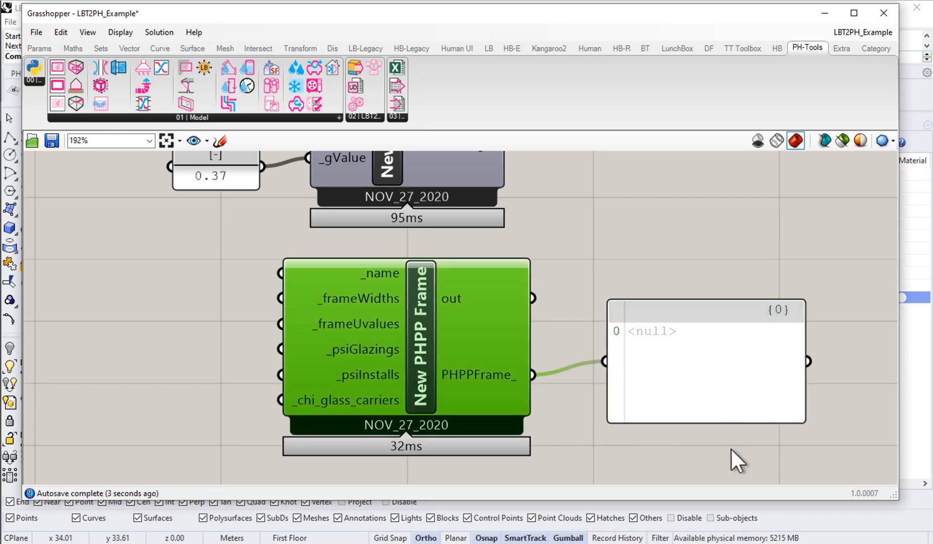
drag(719, 461, 397, 382)
Step: Add a text panel with the author's first name and "PHPP Custom Frame", place it above New PHPP Frame and connect it to _name
double_click(215, 300)
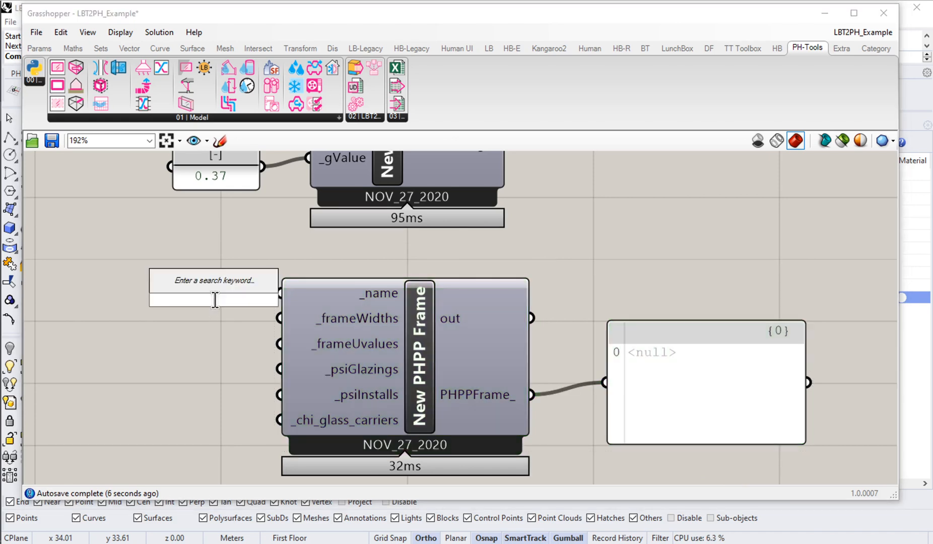
text("Ed')
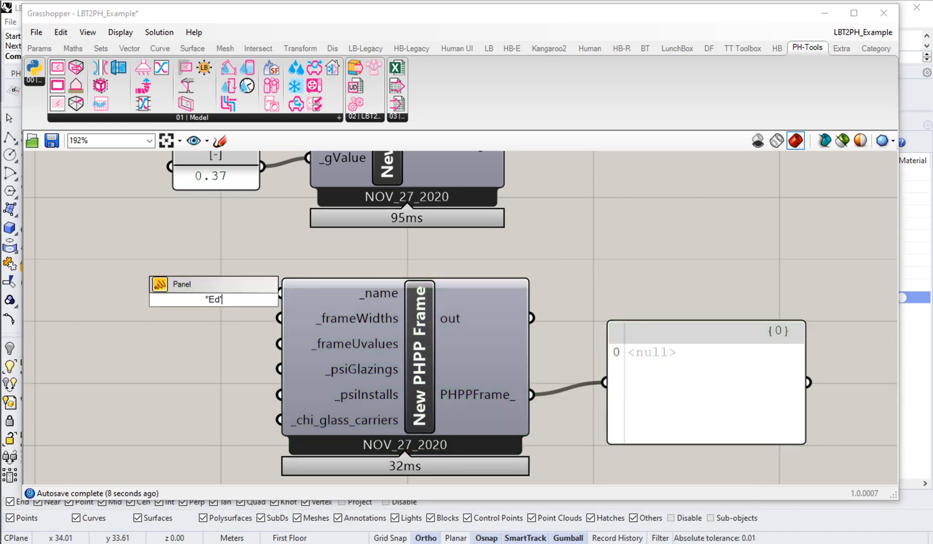
text(s PHPP C)
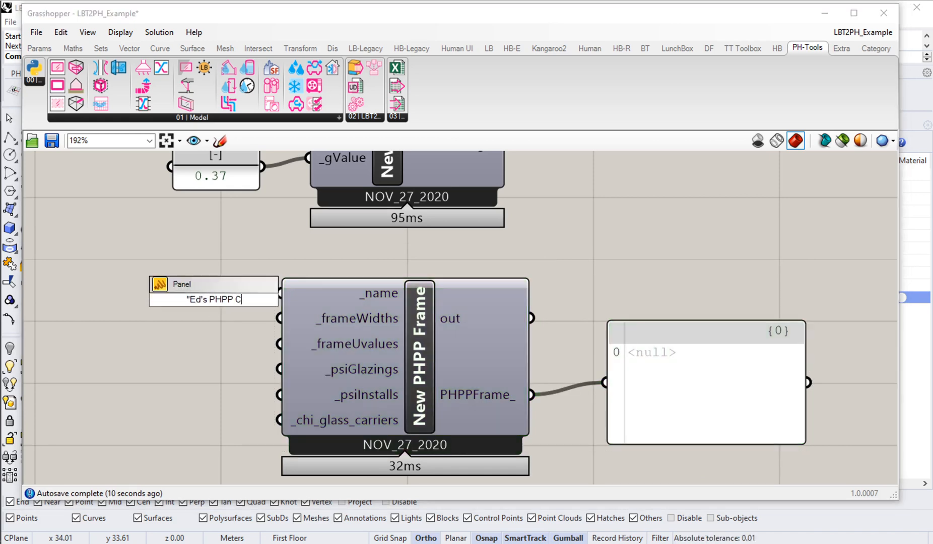
text(ustom Frame)
key(Return)
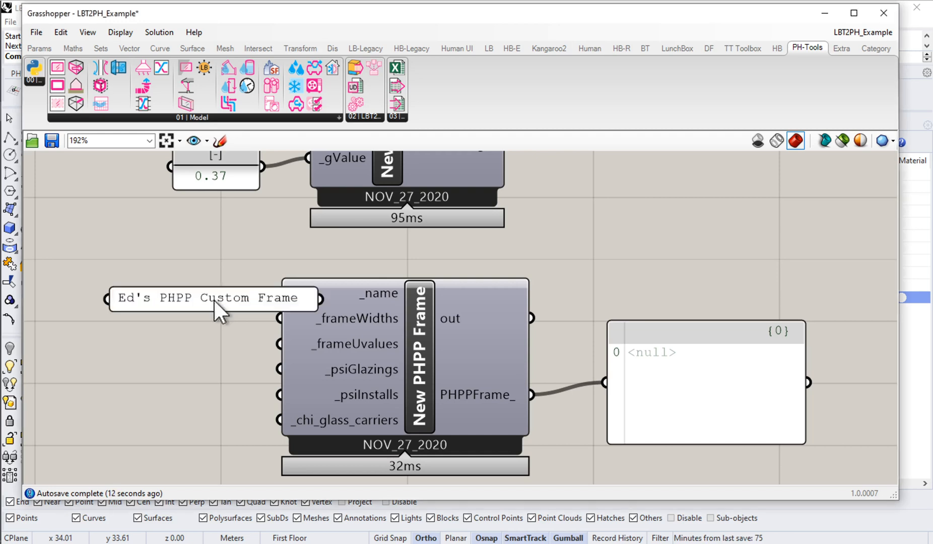
mouse_move(278, 297)
mouse_down()
mouse_move(449, 249)
mouse_move(450, 261)
mouse_move(524, 260)
mouse_move(240, 283)
mouse_move(280, 293)
mouse_up()
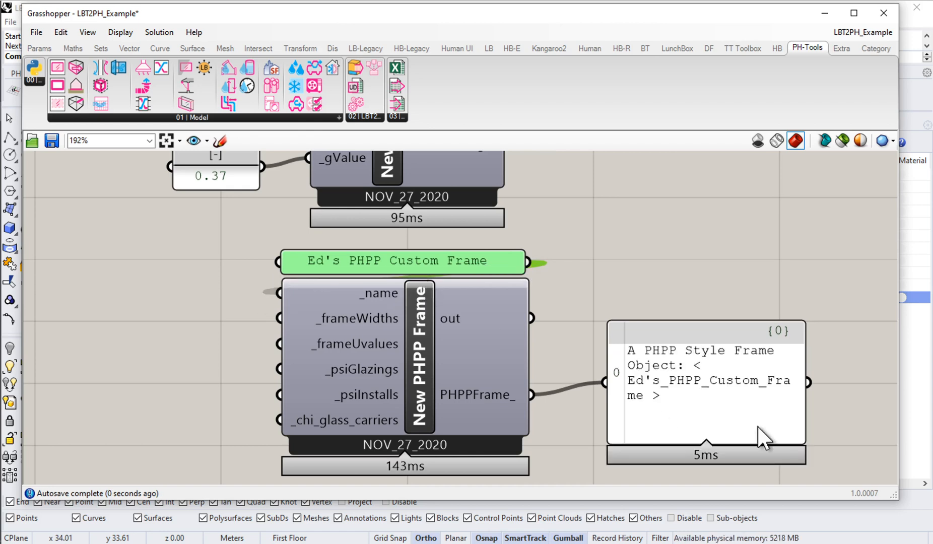
Step: Widen the output panel, feed it from New PHPP Frame's out output instead of PHPPFrame_, and enlarge it to show the frame parameters
right_drag(646, 373, 466, 344)
drag(624, 377, 891, 361)
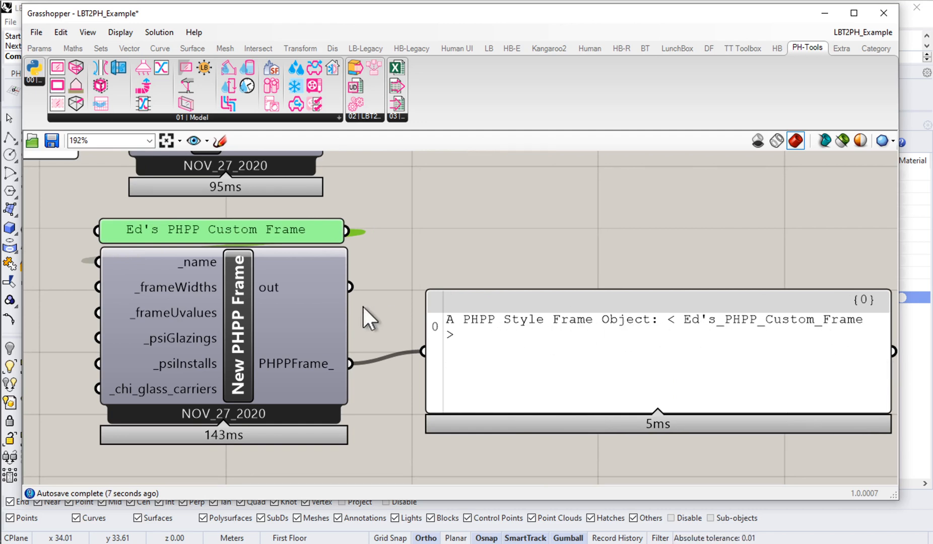
drag(349, 287, 430, 351)
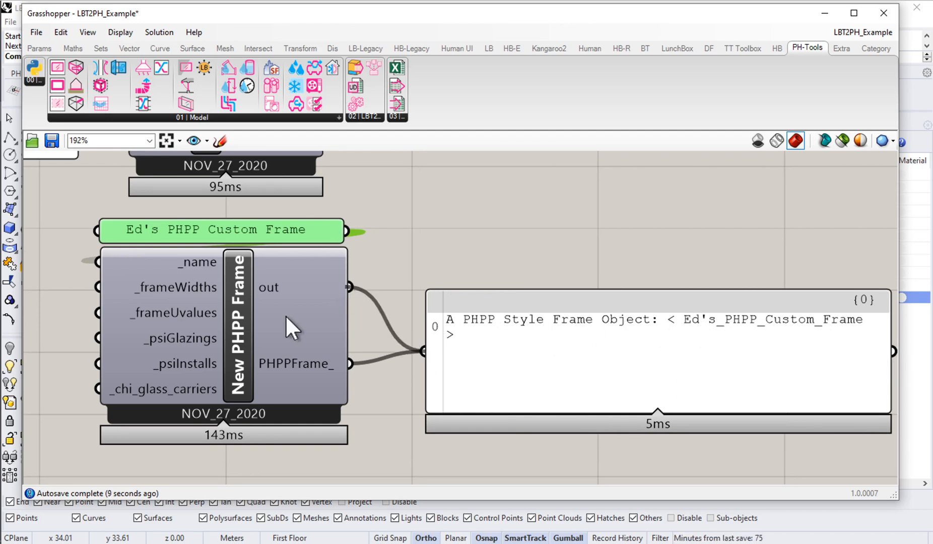
drag(527, 413, 559, 478)
drag(563, 418, 556, 293)
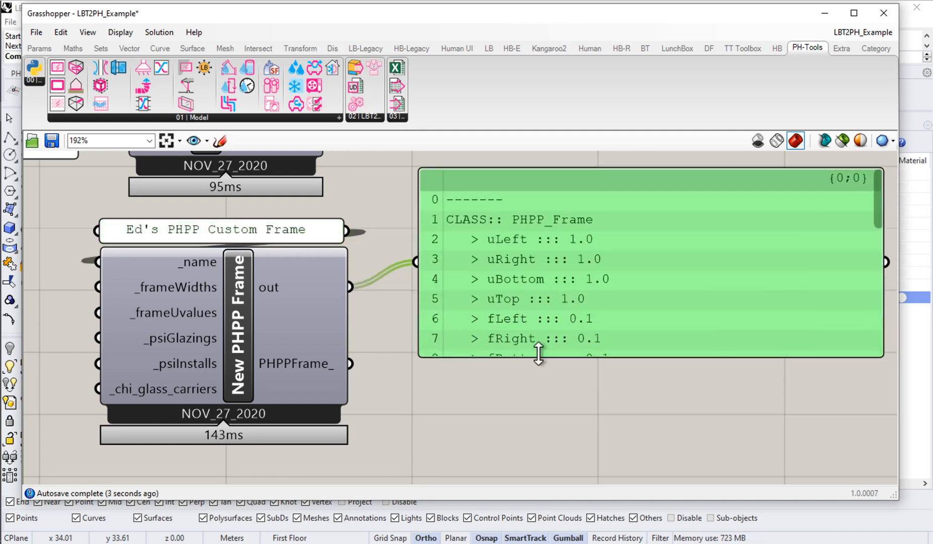
drag(539, 354, 541, 478)
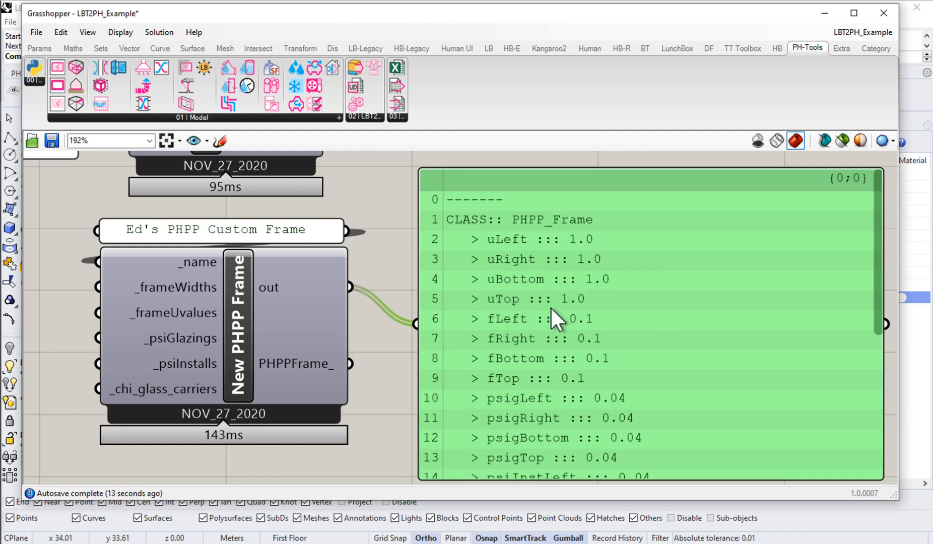
Step: Switch to My_Results.xlsx in Excel and examine the Window frames columns on Components: U-values, frame widths, and glazing-edge and installation thermal bridges
mouse_move(4, 32)
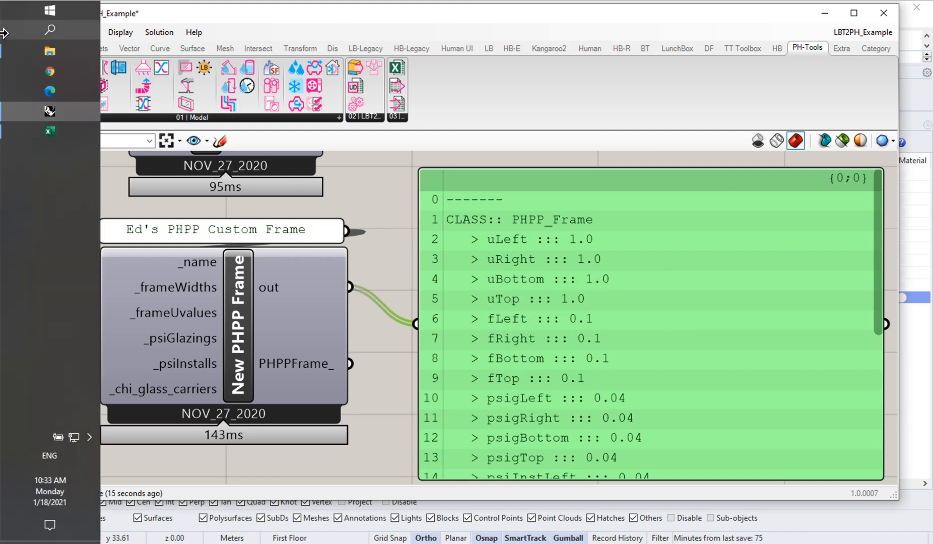
click(51, 131)
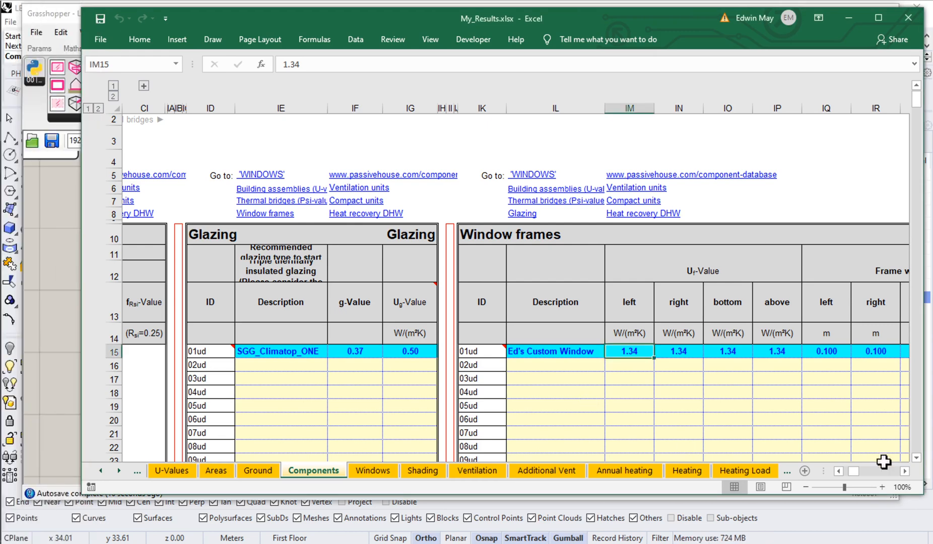
click(905, 471)
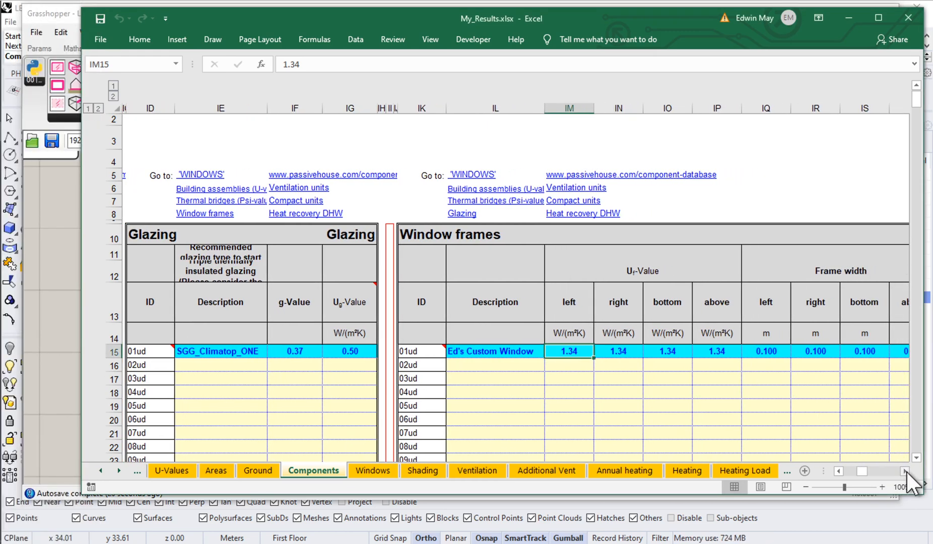
click(906, 472)
click(906, 473)
click(905, 472)
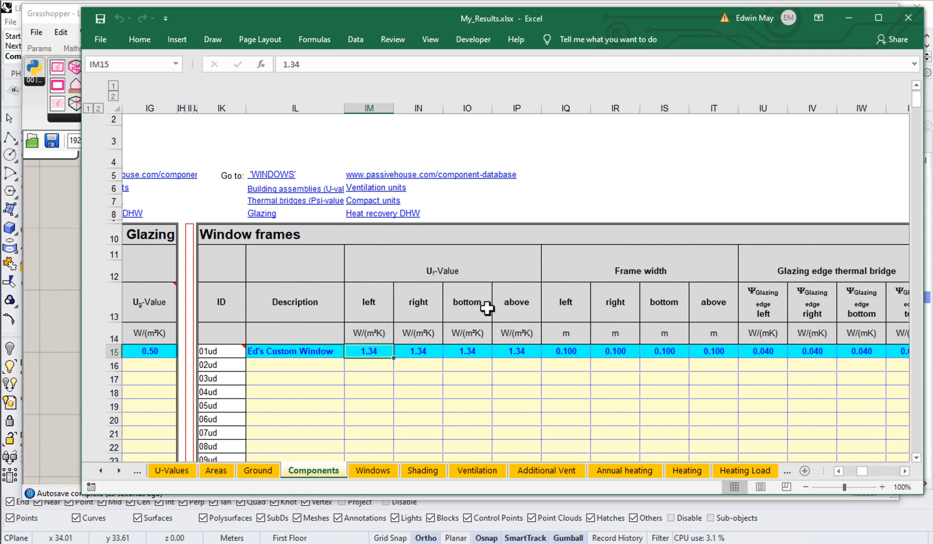
click(427, 267)
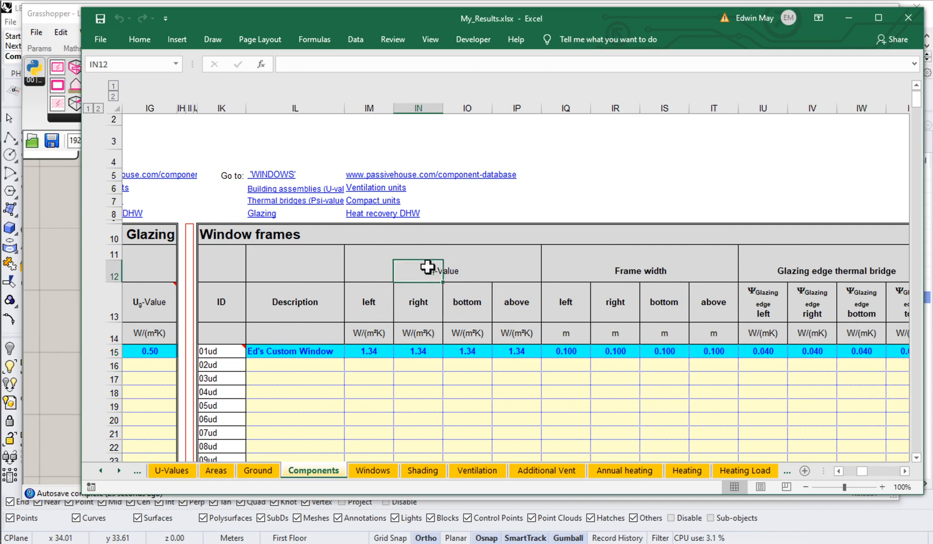
click(641, 276)
click(812, 276)
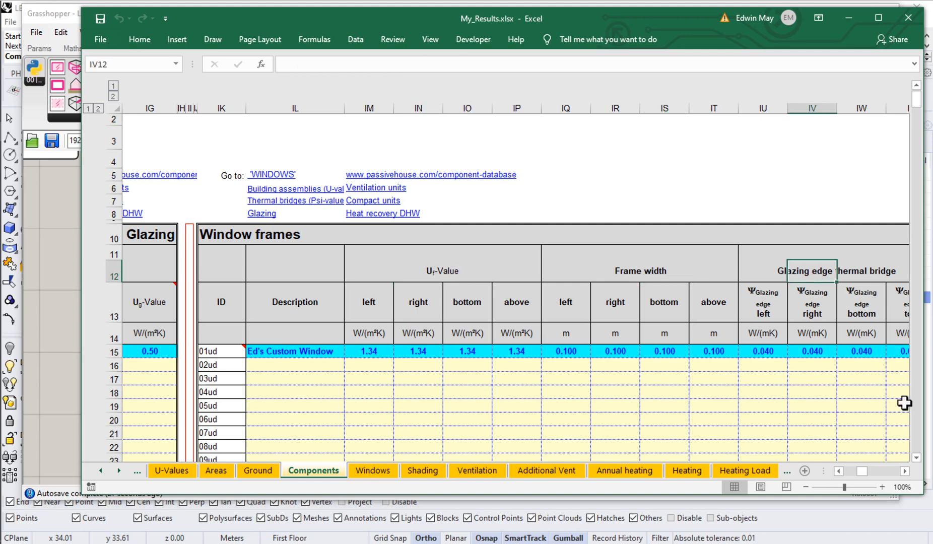
click(905, 471)
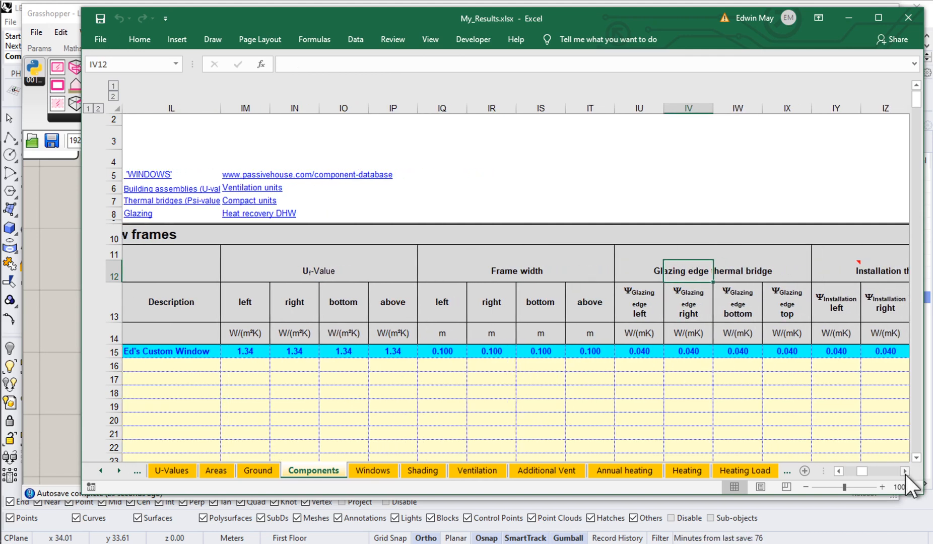
click(838, 470)
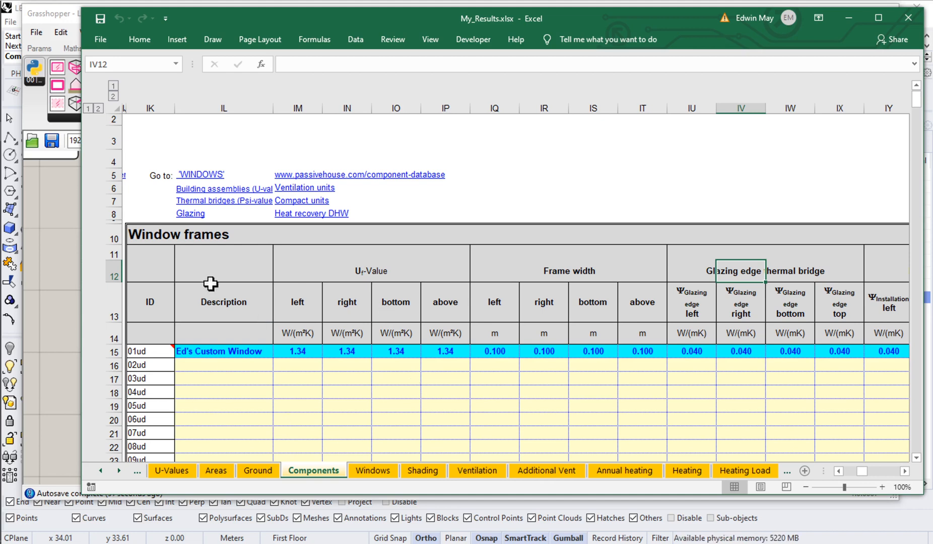
Step: Return to Grasshopper and examine New PHPP Frame's _frameWidths, _frameUvalues, _psiGlazings and _psiInstalls inputs
click(58, 223)
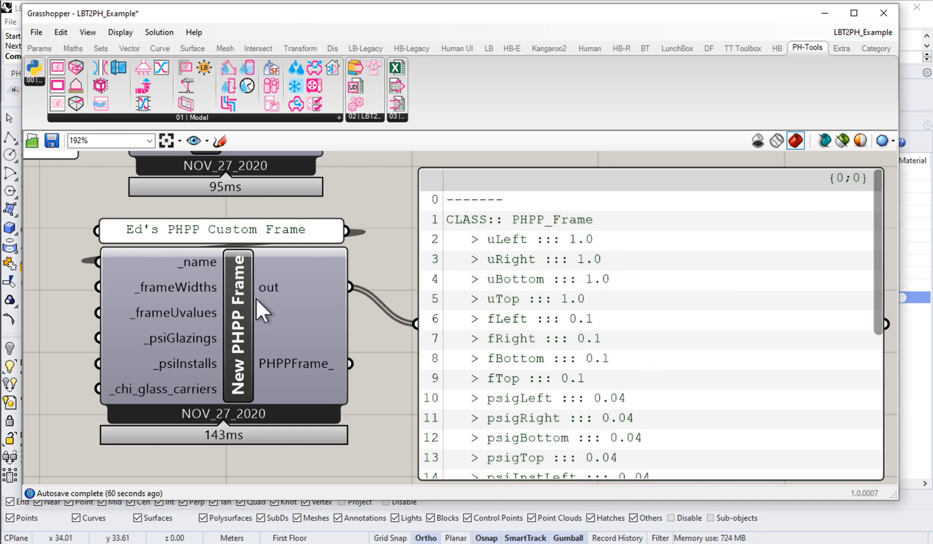
right_drag(171, 305, 360, 306)
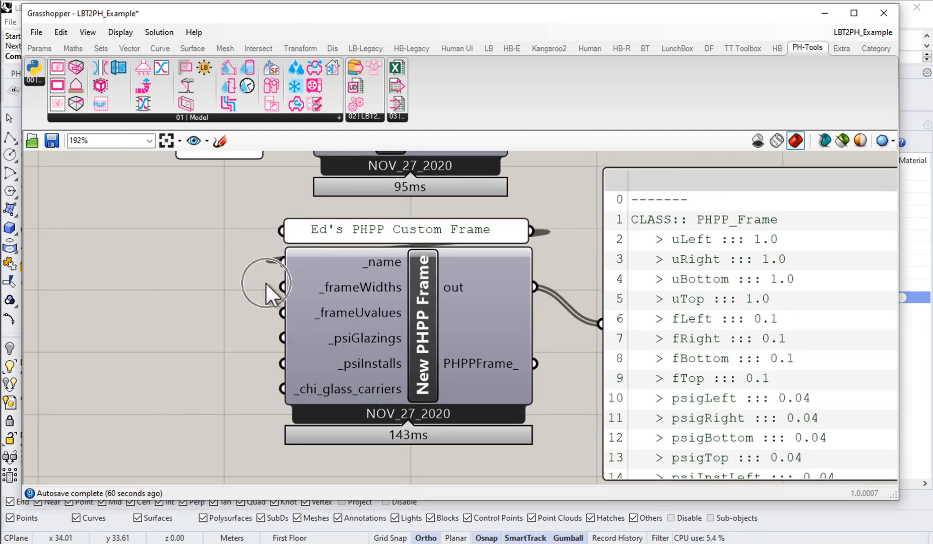
mouse_move(335, 292)
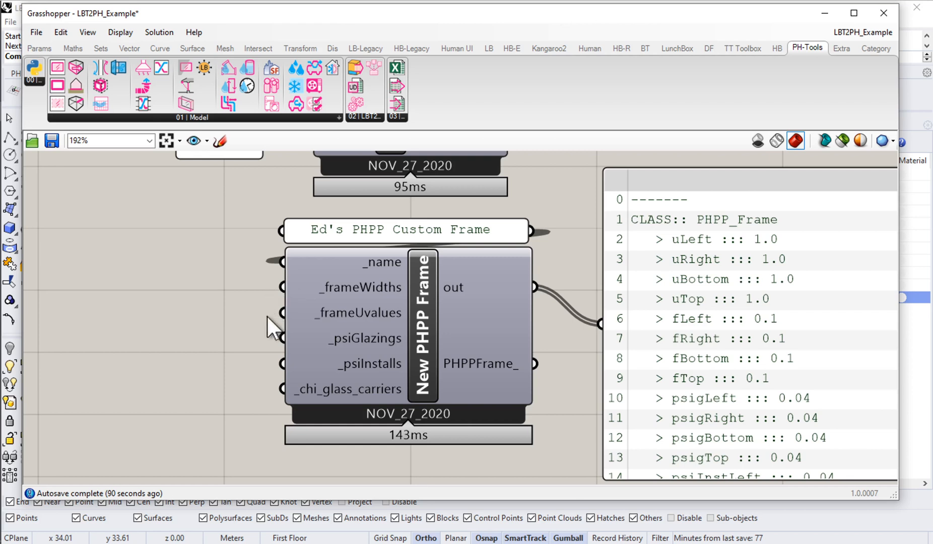
mouse_move(355, 316)
mouse_move(347, 336)
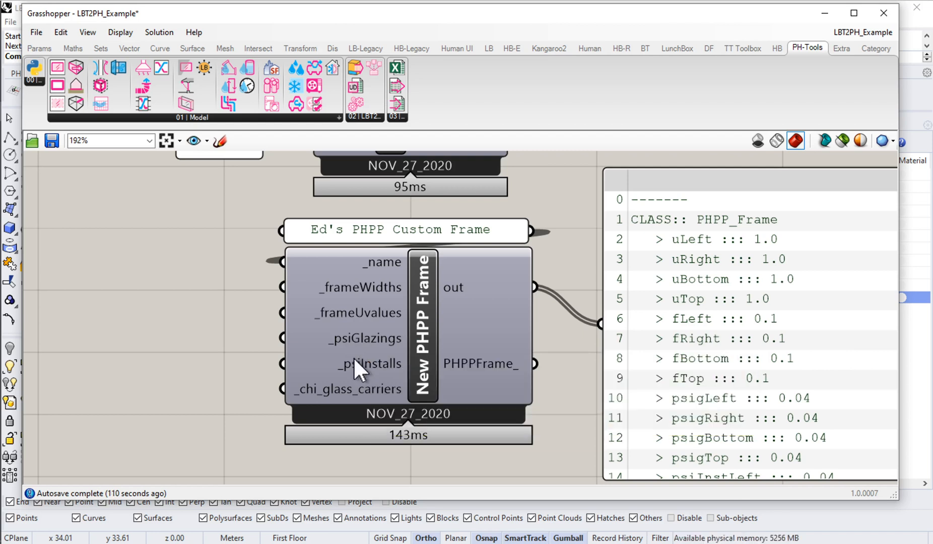
mouse_move(353, 359)
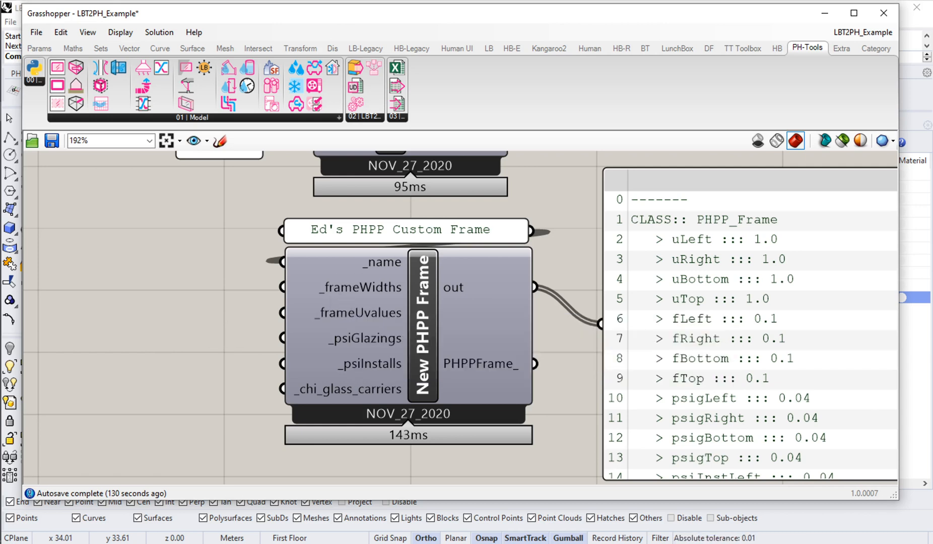
Step: Bring the OPTIWIN PURISTA window frame certificate PDF over Grasshopper and look through its first page
drag(932, 66, 434, 1)
scroll(639, 82, down, 1)
drag(639, 82, 643, 109)
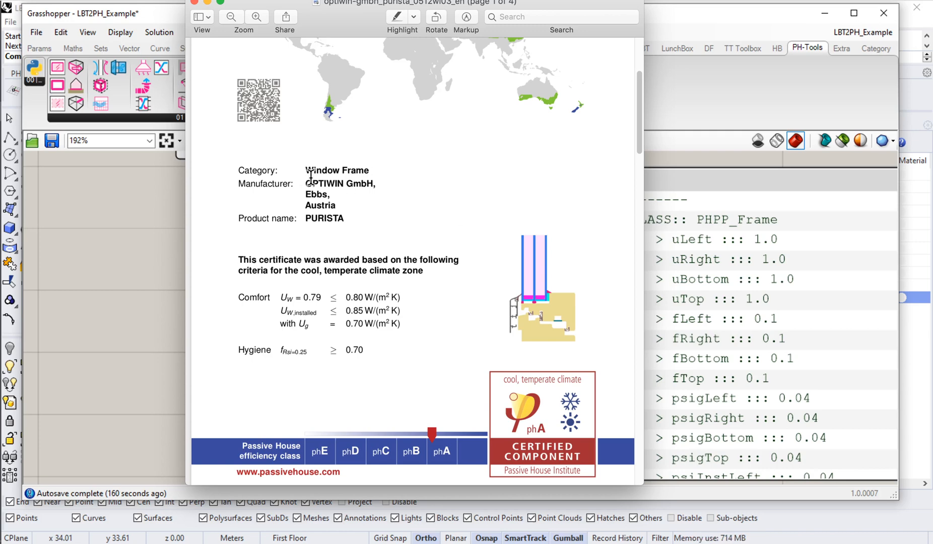
scroll(510, 330, up, 5)
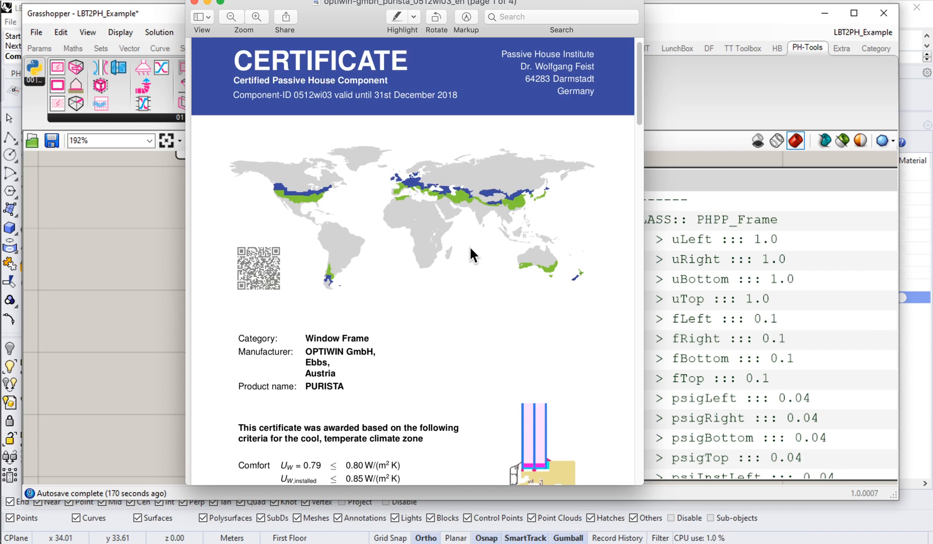
Step: Move through the PURISTA certificate from its first page to the frame values table on page 3
scroll(468, 245, down, 3)
scroll(469, 246, down, 1)
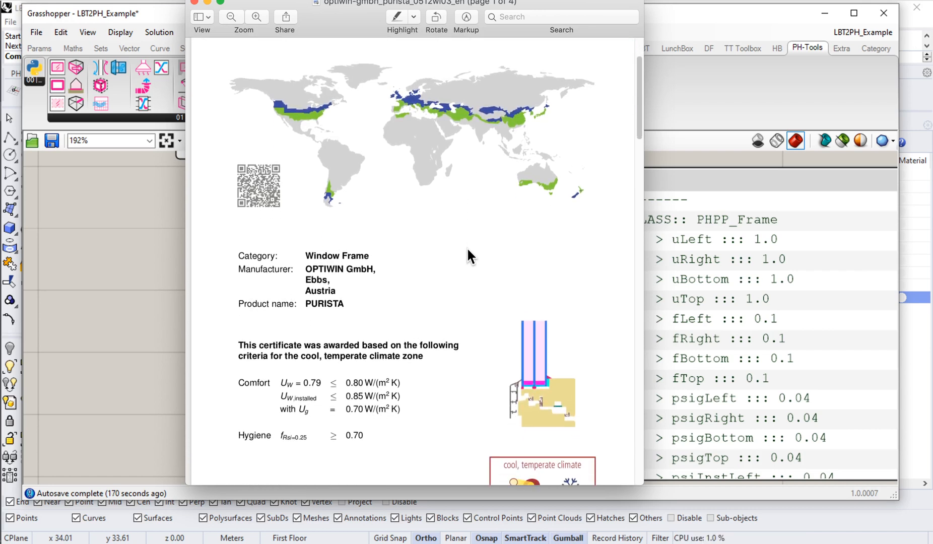
scroll(463, 252, down, 1)
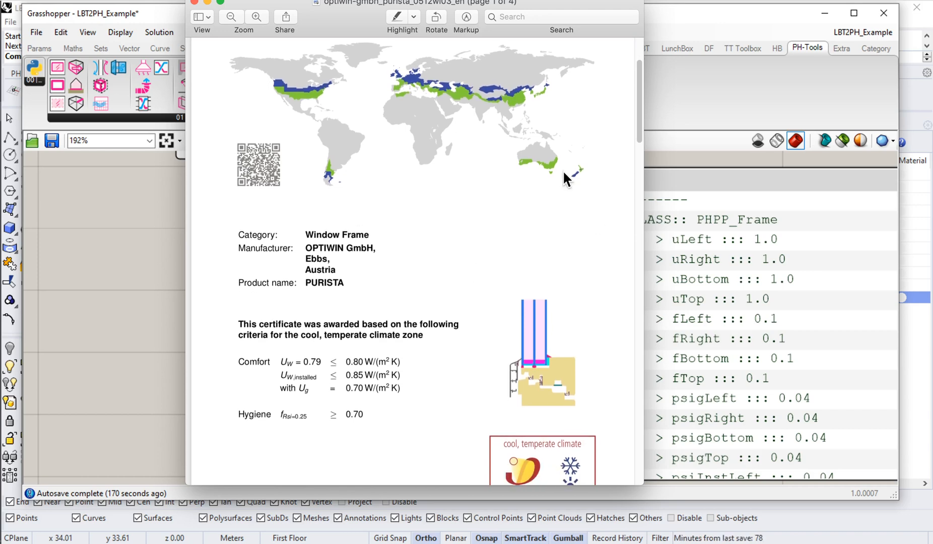
scroll(460, 249, down, 3)
scroll(457, 247, down, 20)
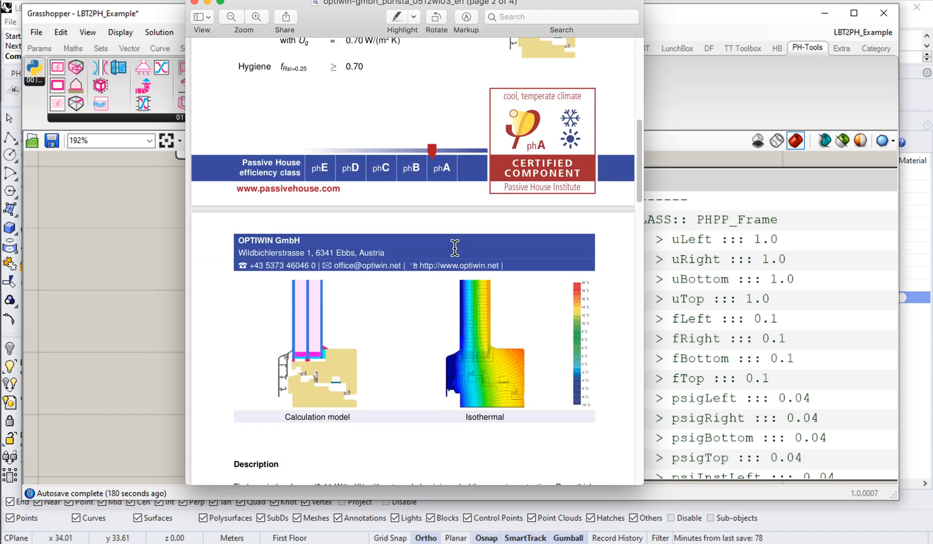
scroll(409, 252, down, 20)
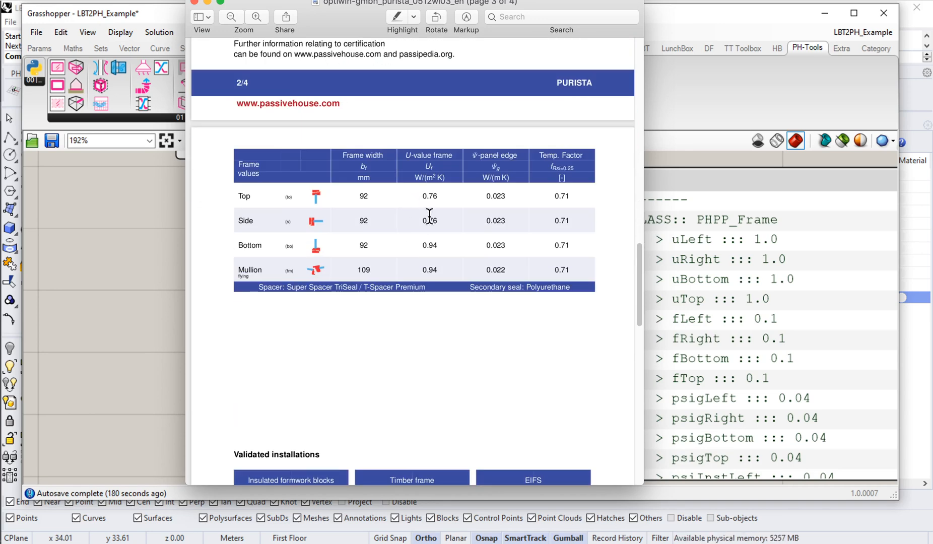
Step: Enlarge the certificate and examine the frame values table, highlighting the bottom frame's U-value and the top frame's width
ctrl+scroll(428, 217, up, 3)
drag(645, 175, 829, 176)
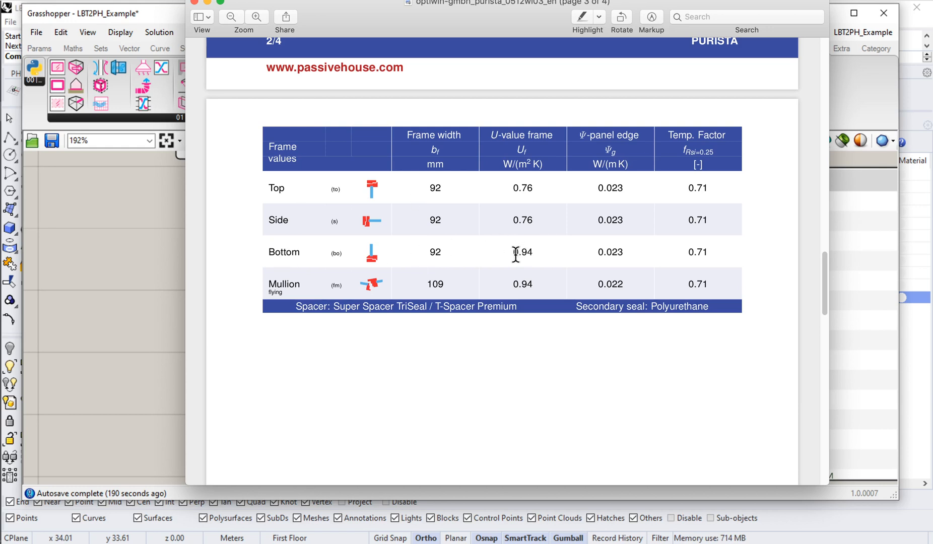
drag(513, 254, 537, 255)
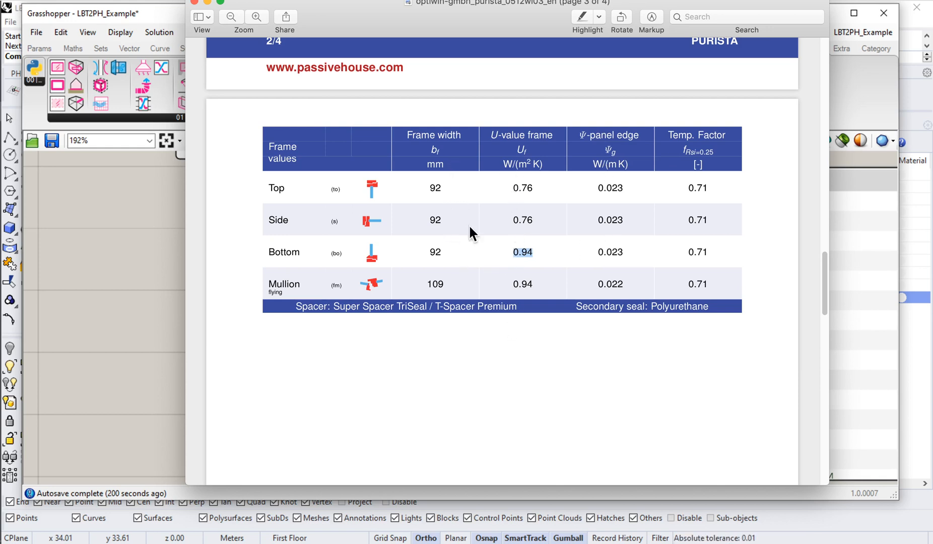
double_click(433, 186)
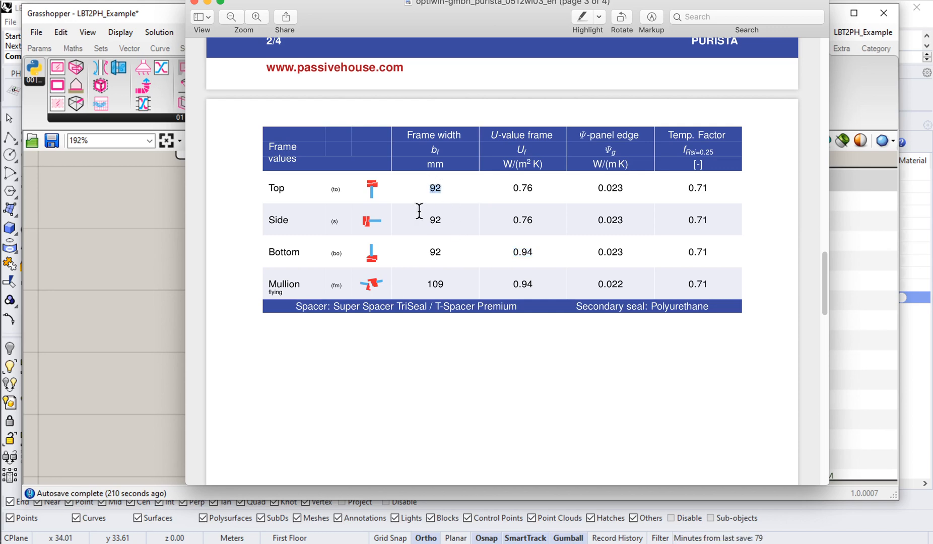
Step: Return to Grasshopper, add a panel containing 0.092, and connect it to New PHPP Frame's _frameWidths input
click(68, 237)
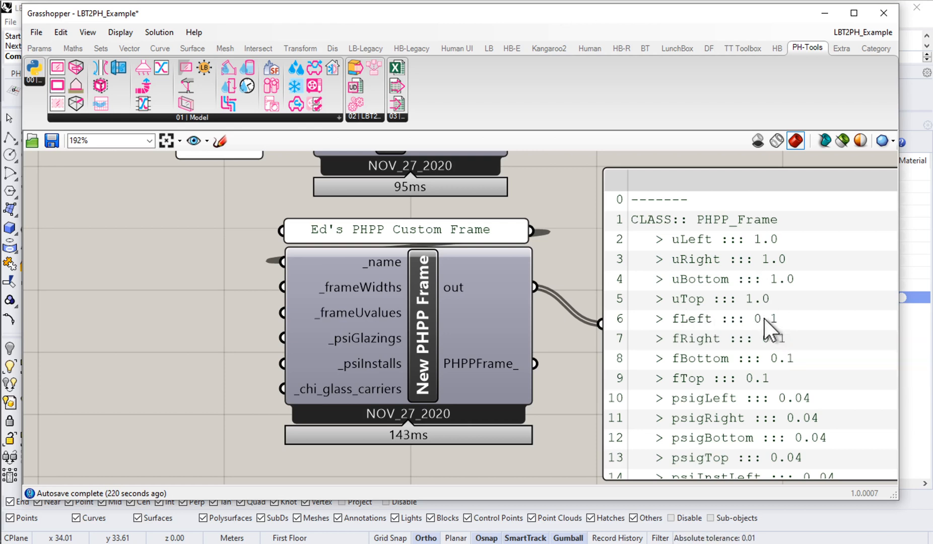
double_click(199, 291)
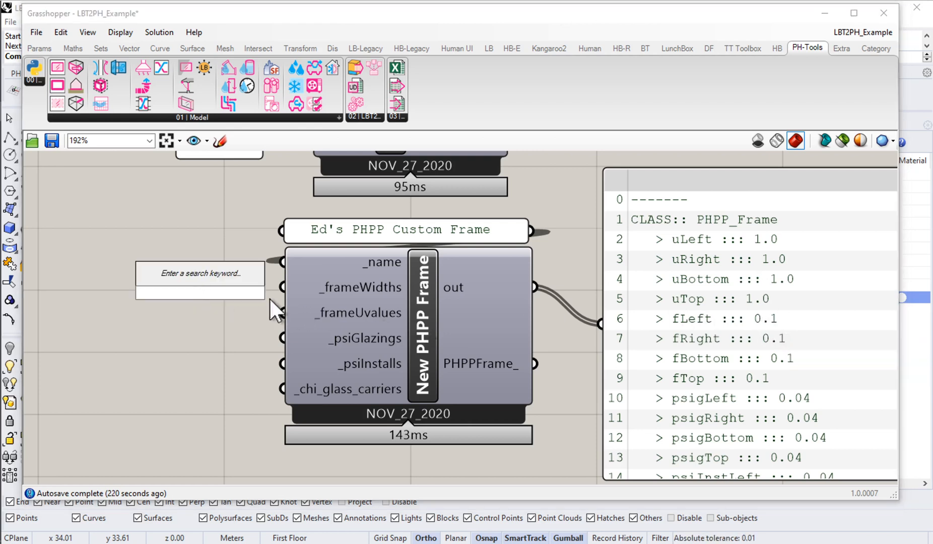
text(0.0)
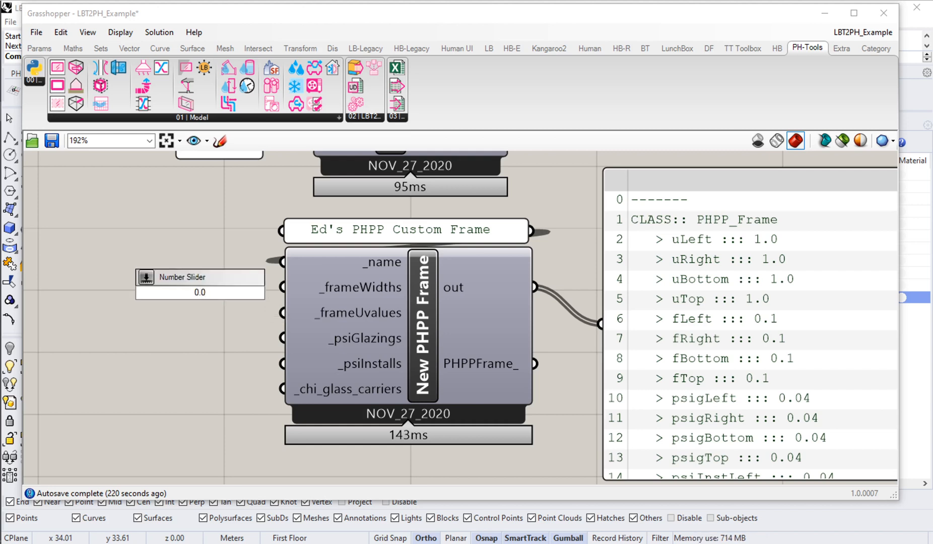
text(92)
key(Left)
key(Left)
key(Left)
key(Left)
key(Left)
text(")
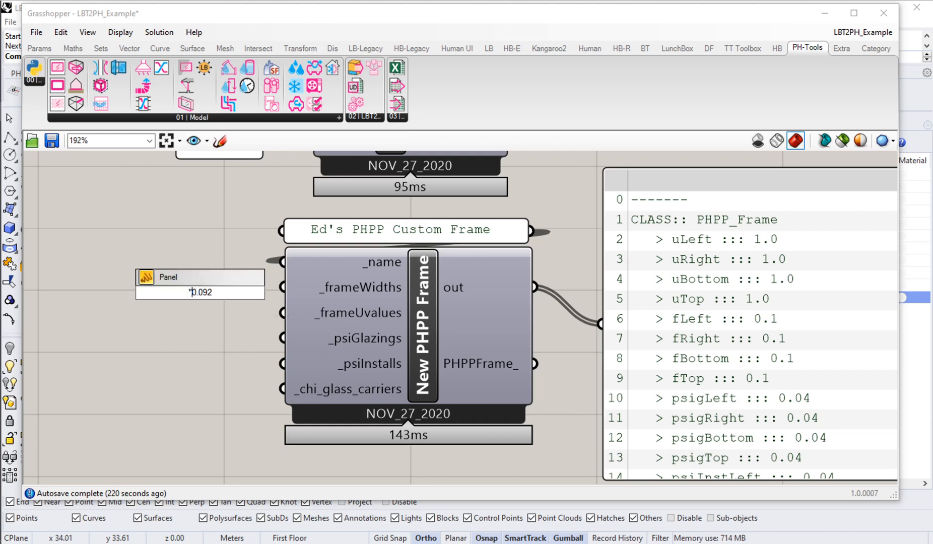
key(Return)
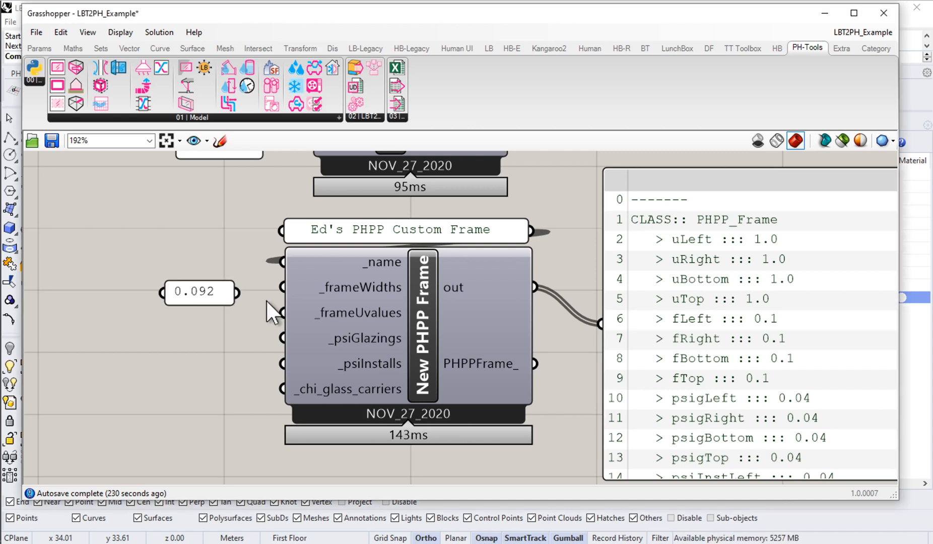
drag(266, 281, 346, 288)
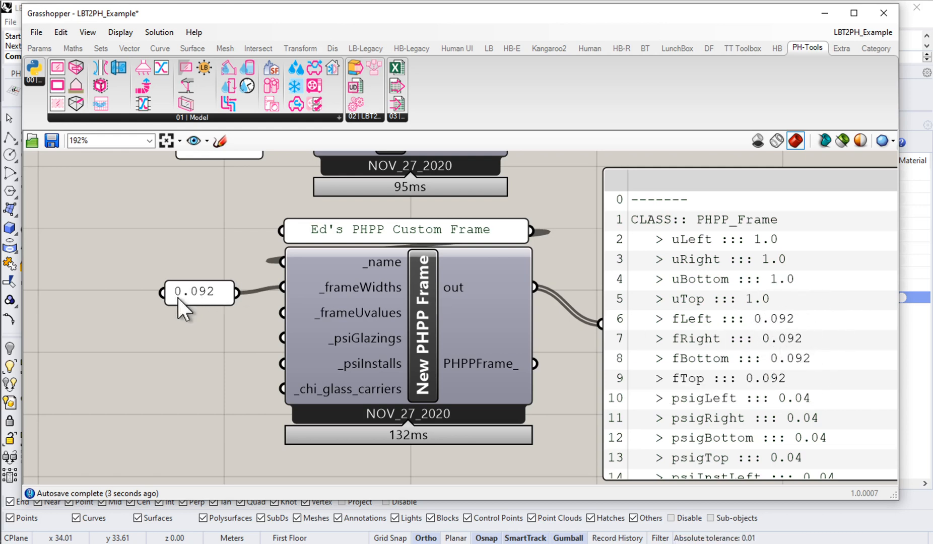
Step: Change the frame-width panel's value to 92mm and check the unit conversion in the output panel
click(193, 290)
double_click(192, 288)
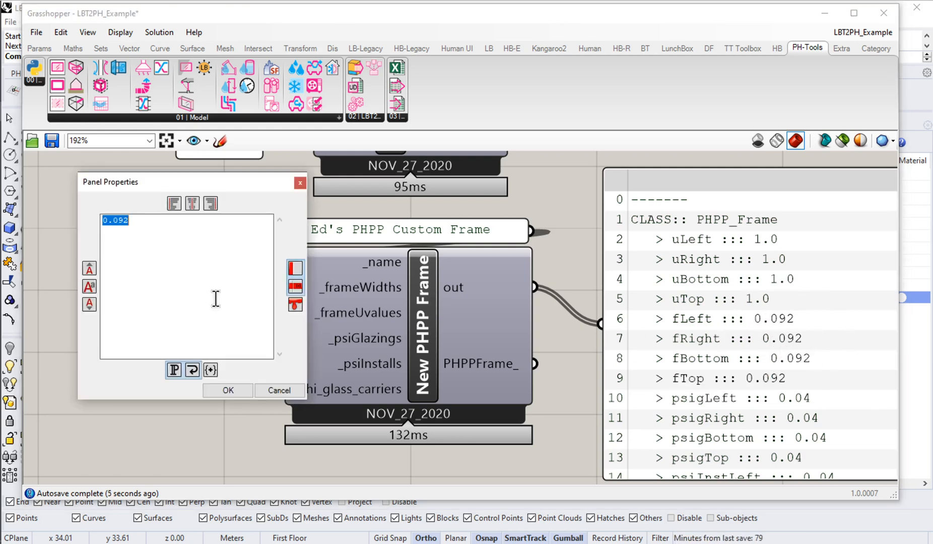
text(92mm)
click(220, 388)
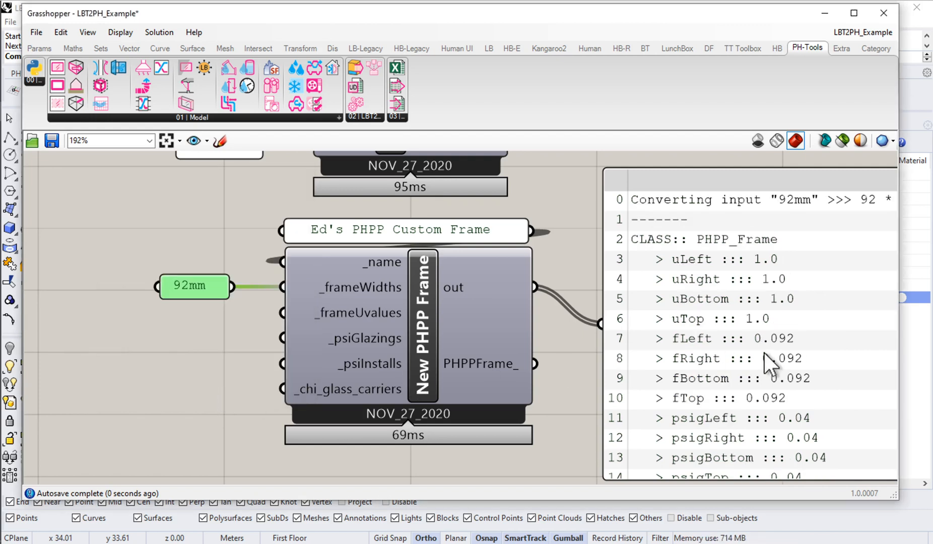
right_drag(760, 308, 491, 306)
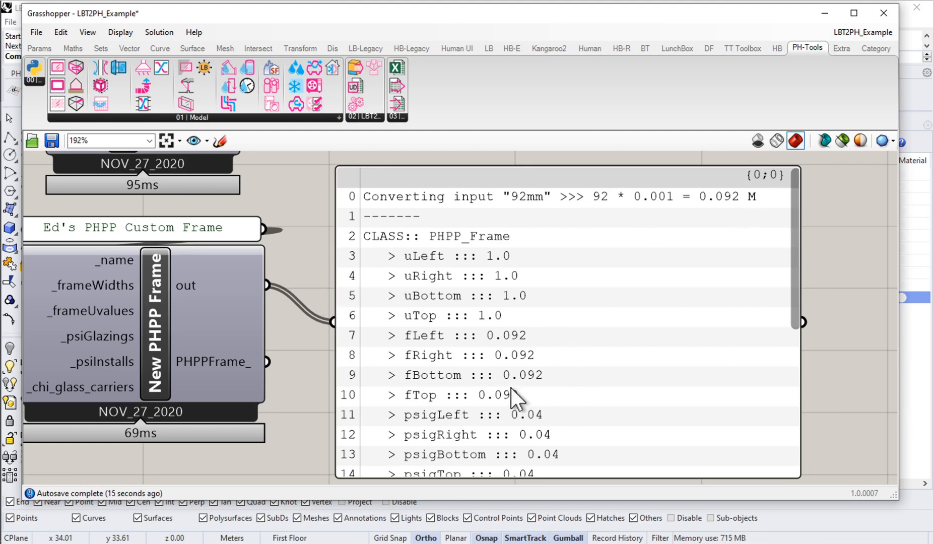
right_drag(176, 352, 404, 362)
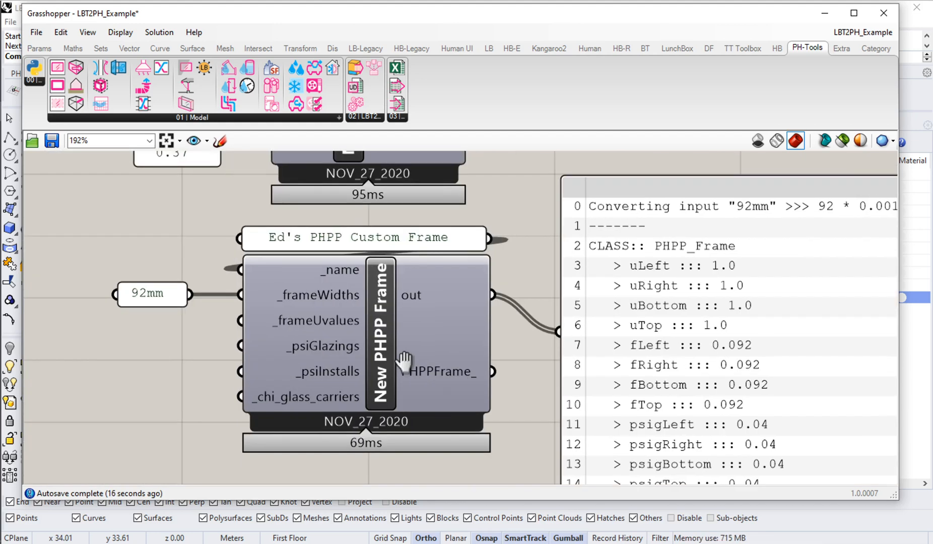
Step: Try a frame width of 4" in the panel, check its conversion in the output, and restore the value to 92mm
double_click(156, 291)
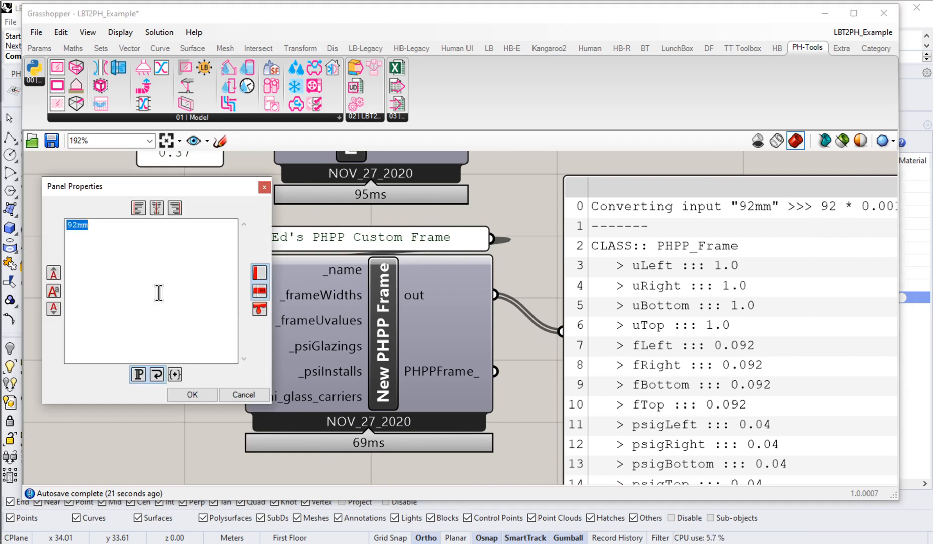
text(4")
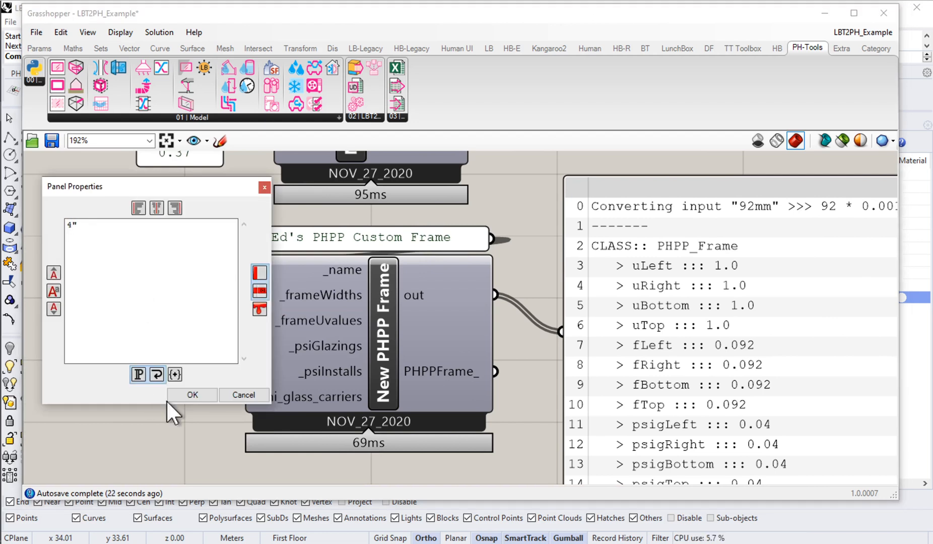
click(191, 394)
right_drag(735, 285, 562, 250)
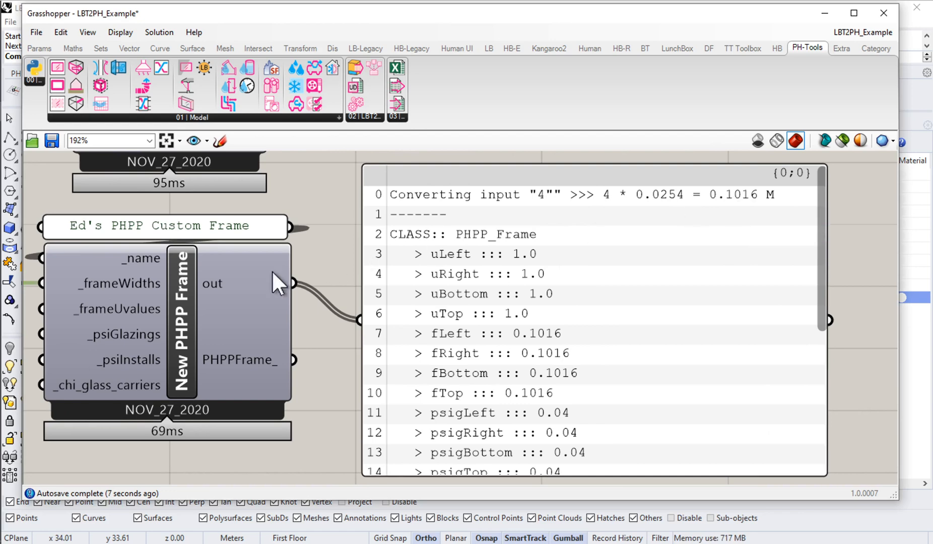
right_drag(272, 270, 519, 285)
double_click(204, 301)
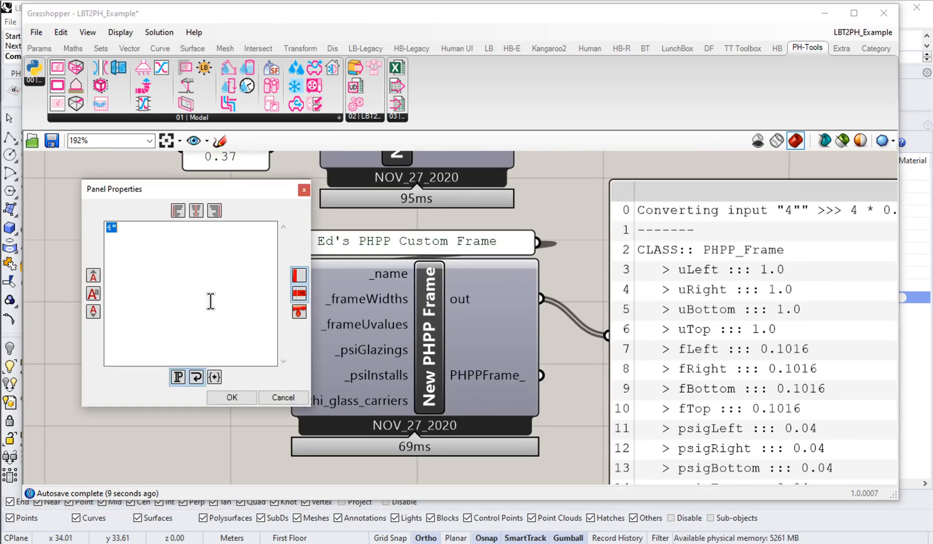
text(92mm)
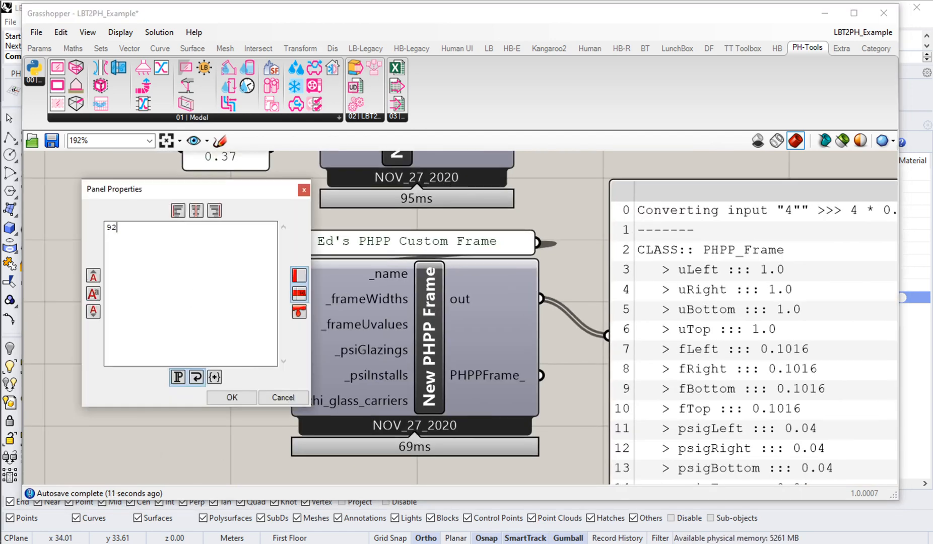
click(225, 399)
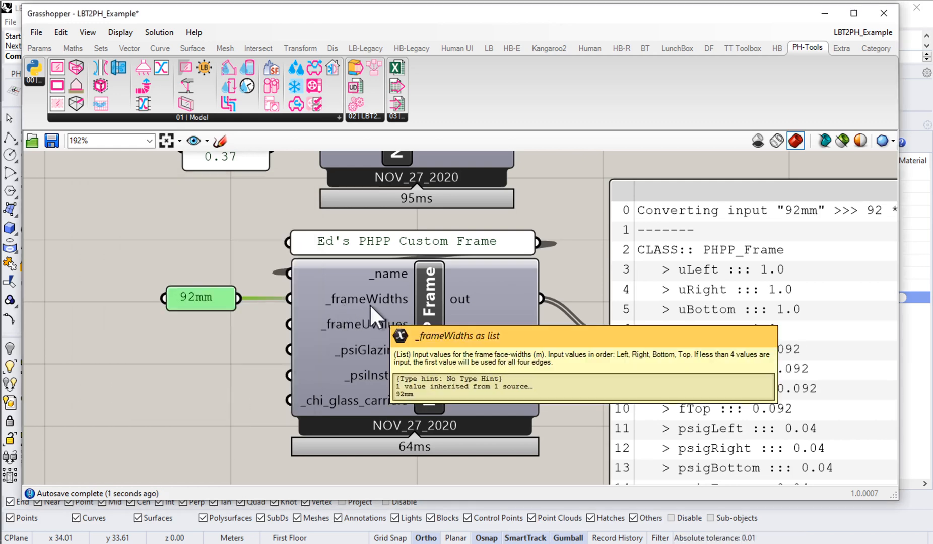
Step: Turn off multiline data for the frame-width panel, make it taller, and list 92mm on four separate lines
mouse_move(371, 302)
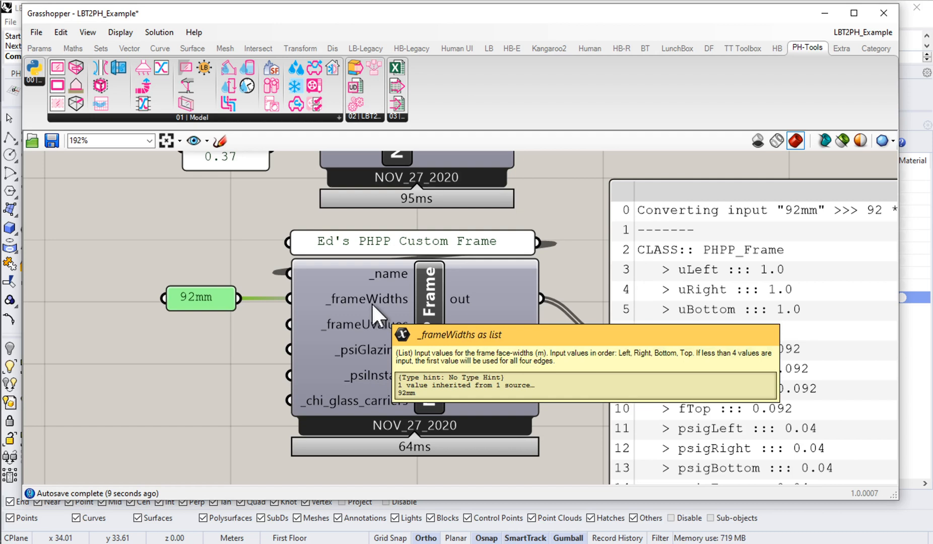
right_click(183, 296)
click(223, 255)
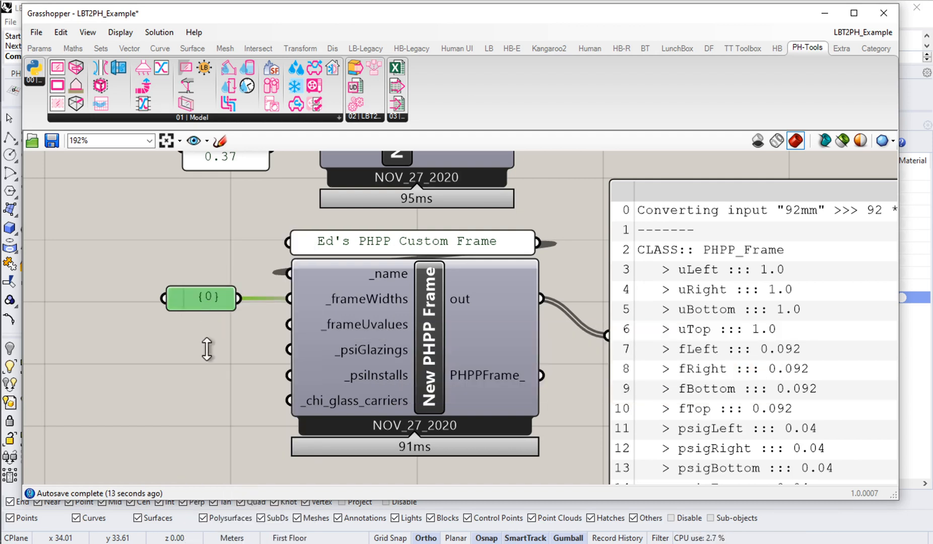
drag(206, 349, 202, 379)
double_click(211, 318)
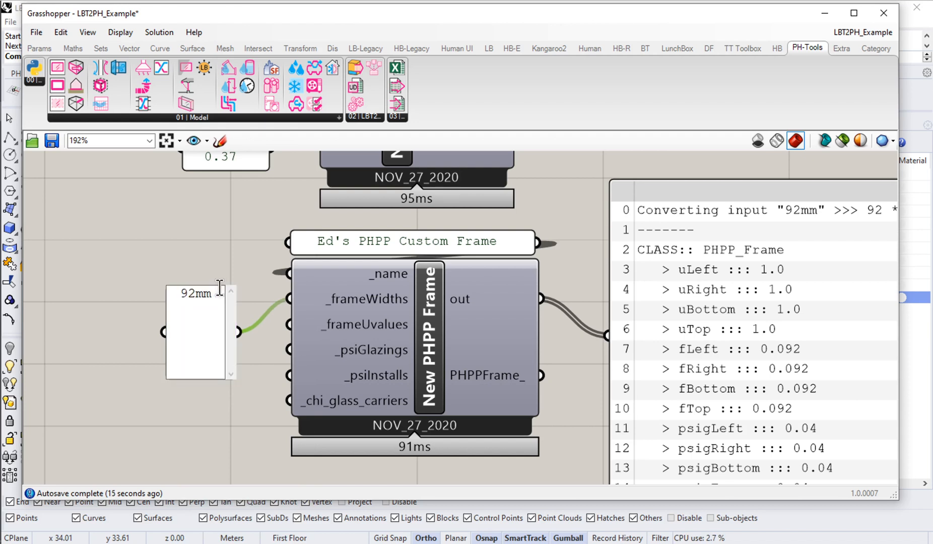
key(Return)
text(92mm)
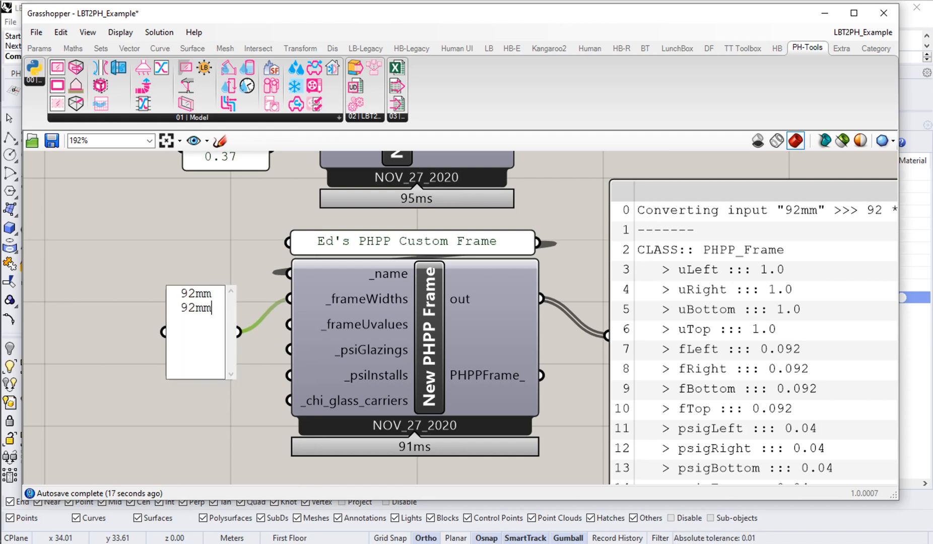
key(Return)
text(92mm)
key(Return)
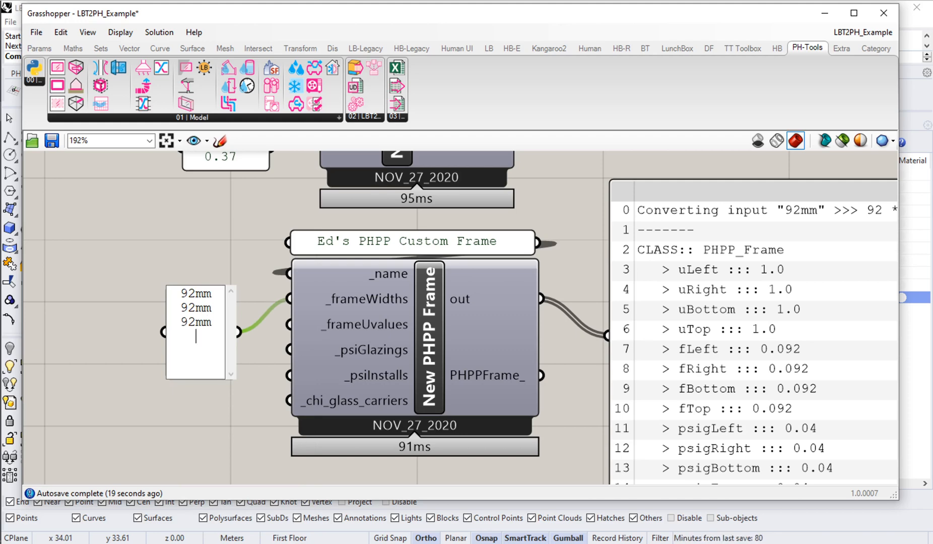
text(92mm)
click(180, 242)
Step: Enlarge the output panel and the frame-width panel to show all their entries, and check the _frameWidths input order
right_drag(714, 402, 650, 322)
drag(688, 412, 697, 469)
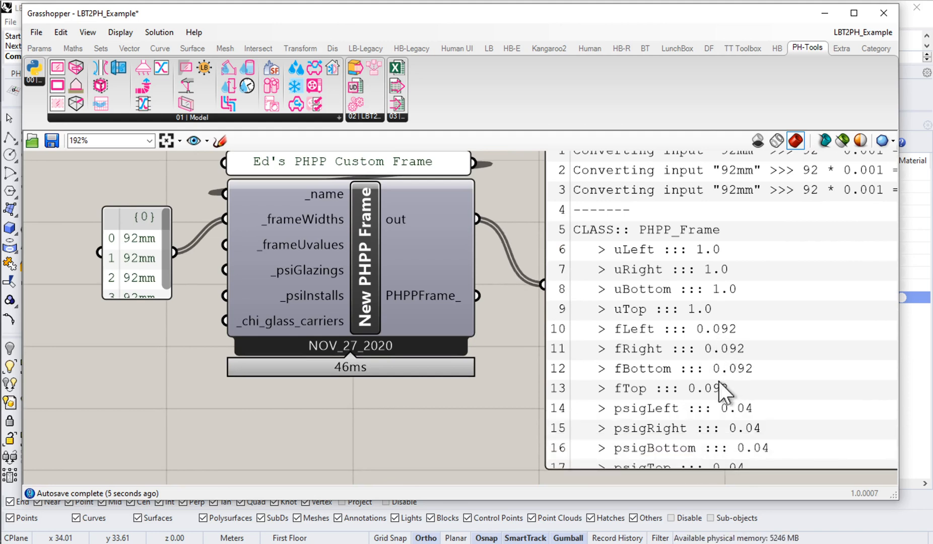
drag(168, 296, 187, 323)
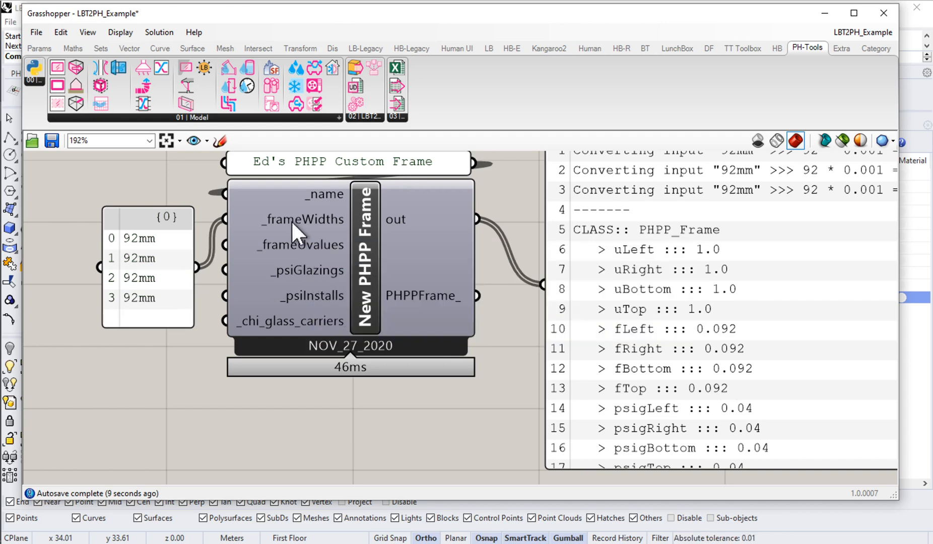
mouse_move(291, 220)
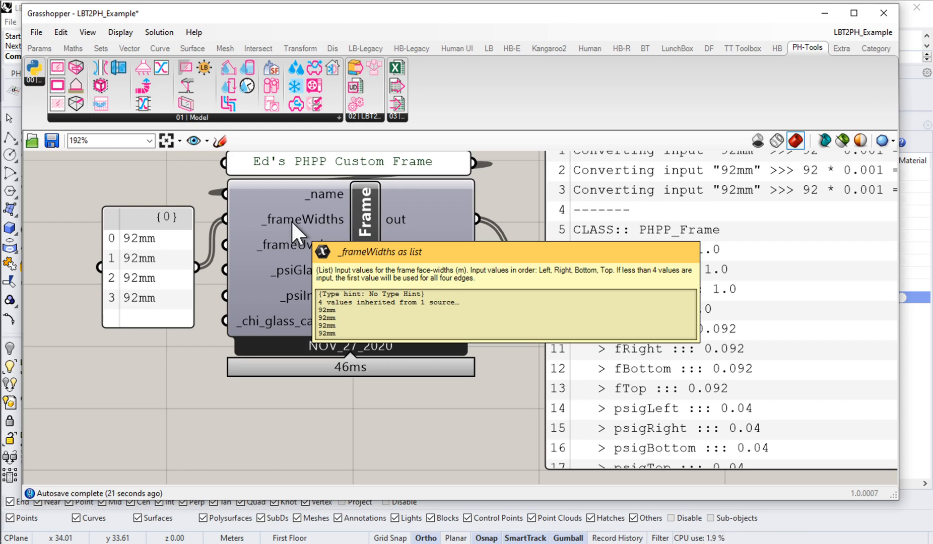
Step: Delete the three extra lines from the frame-width panel, leaving a single 92mm entry, and reduce the panel's height
click(129, 281)
double_click(153, 282)
click(164, 257)
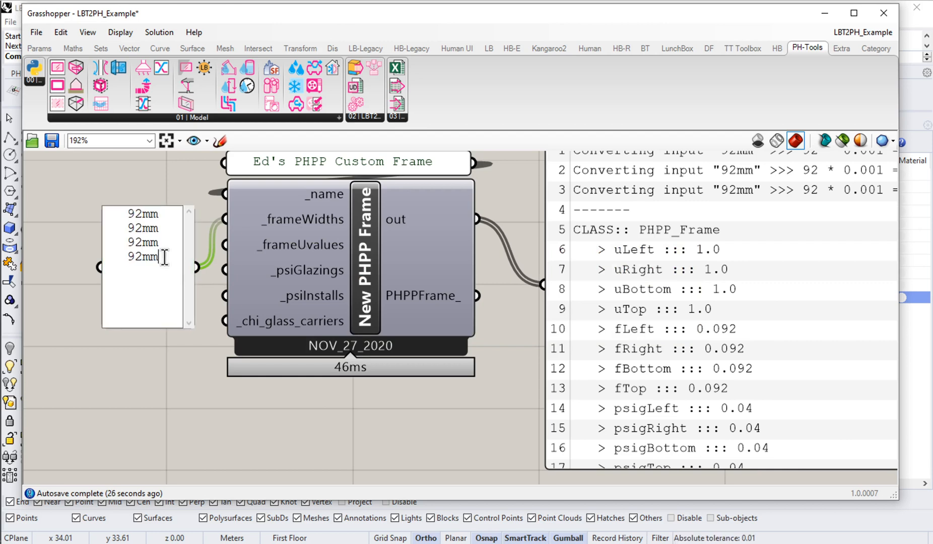
drag(164, 256, 106, 229)
key(BackSpace)
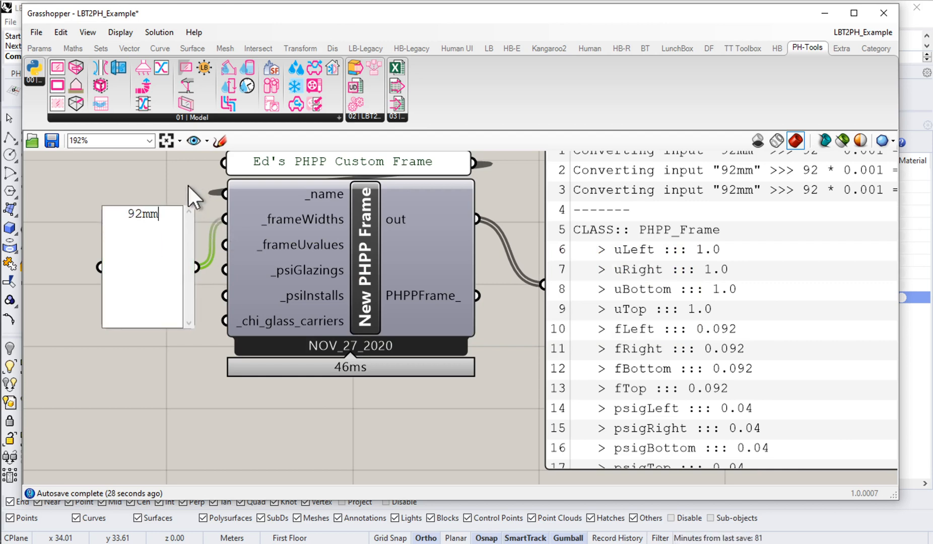
click(188, 184)
click(152, 329)
drag(151, 327, 152, 272)
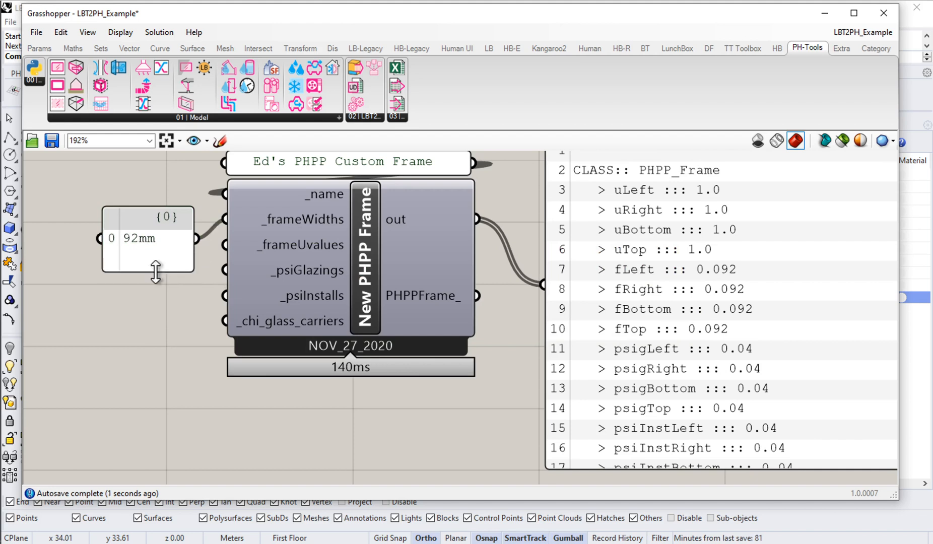
Step: Turn multiline data back on for the 92mm panel and align it with the _frameWidths input
right_click(176, 260)
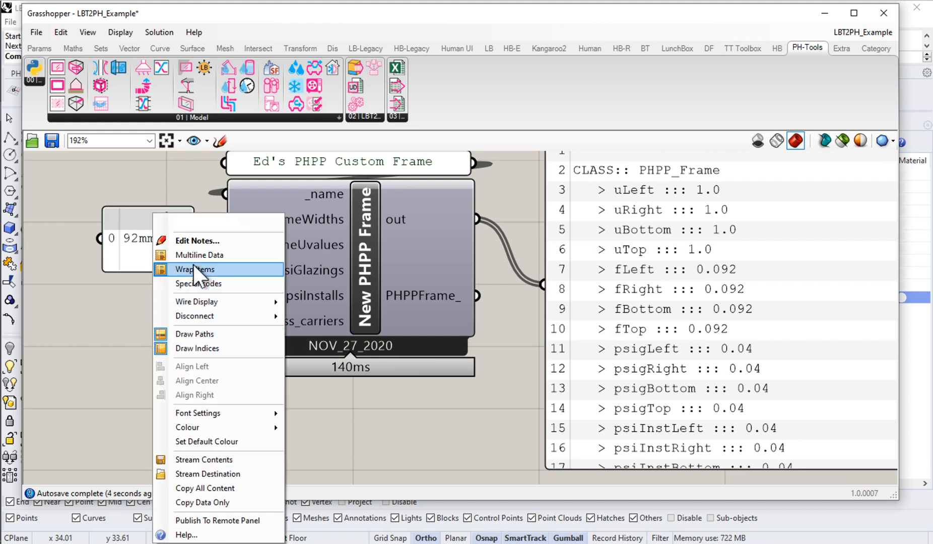
click(193, 249)
drag(144, 237, 176, 220)
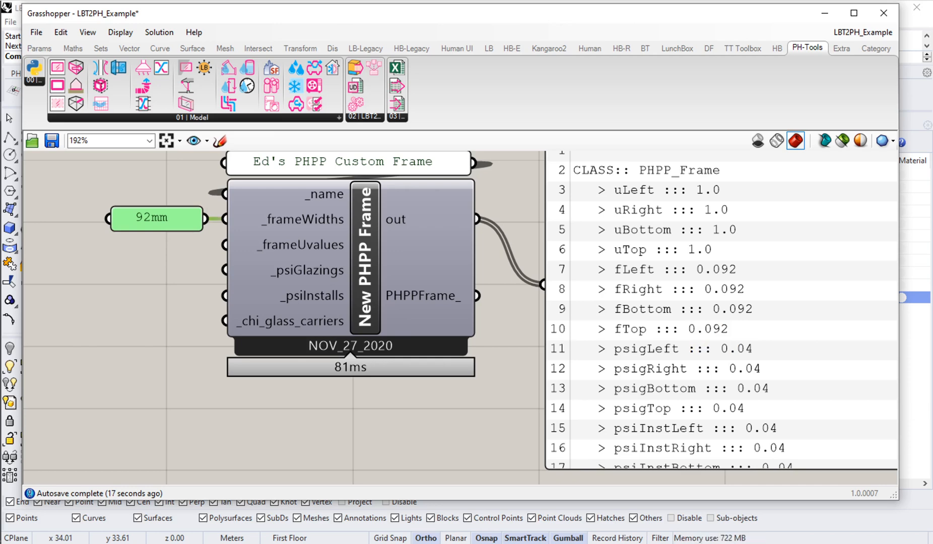
Step: Look up the frame U-values in the certificate, add a panel containing 0.76, and connect it to _frameUvalues
key(super+Tab)
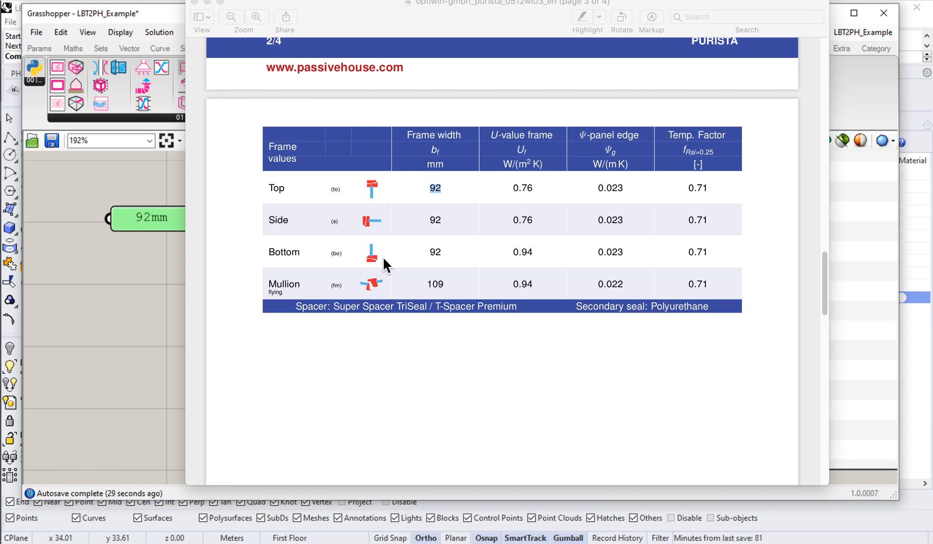
click(118, 258)
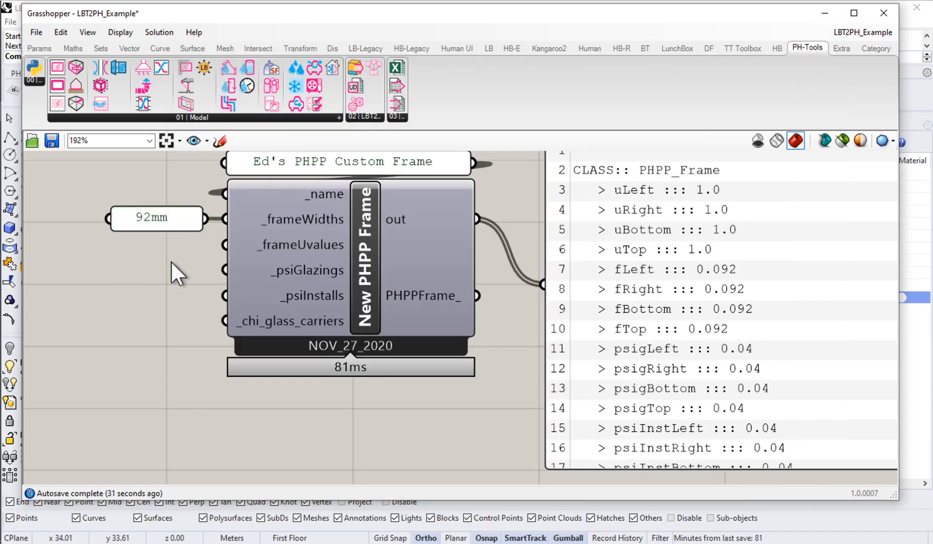
double_click(124, 259)
text("0.76)
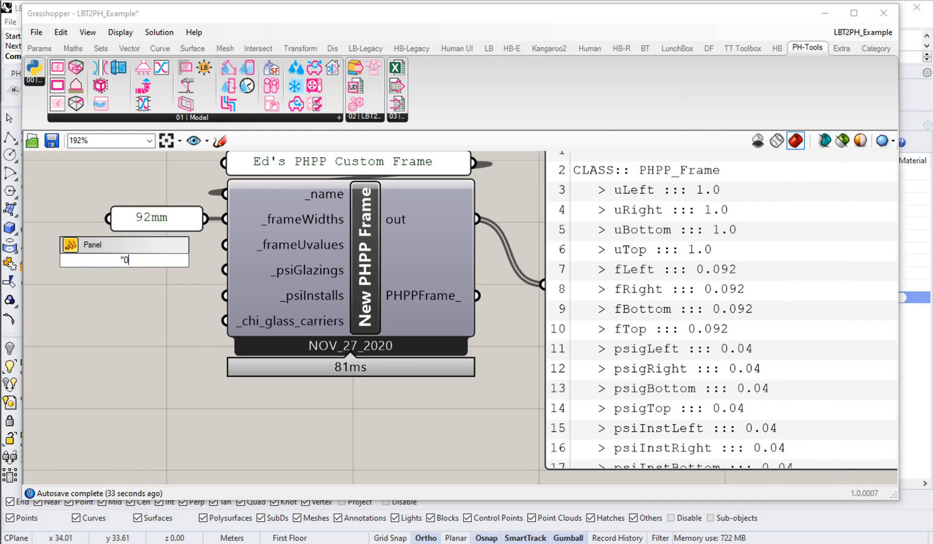
key(Return)
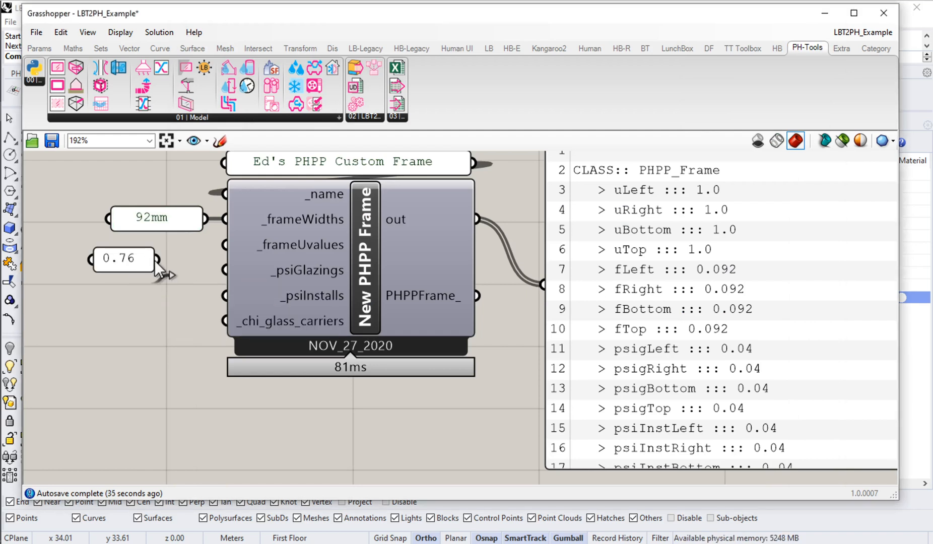
drag(212, 255, 225, 246)
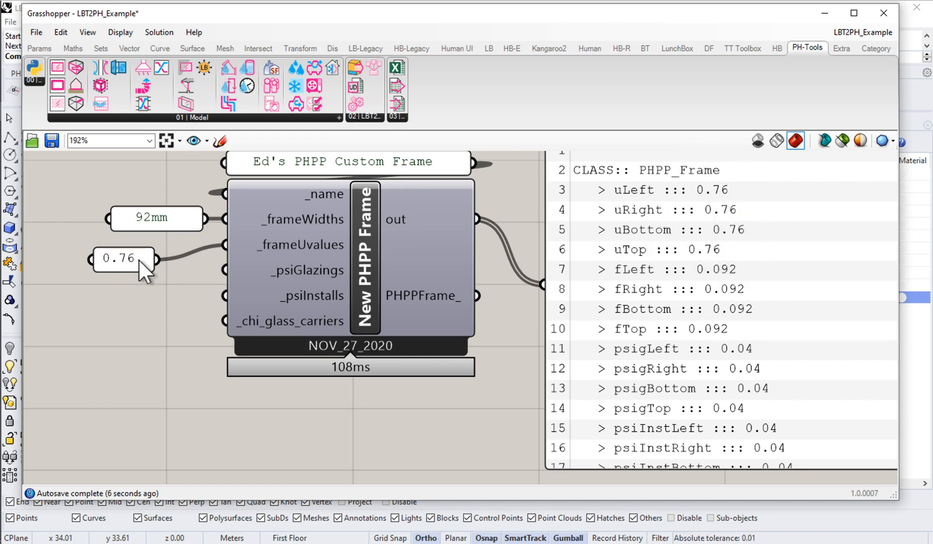
Step: Enlarge the 0.76 U-value panel and turn off its multiline data
drag(129, 300, 178, 360)
right_click(122, 307)
click(180, 255)
Step: List 0.76, 0.76, 0.94 and 0.76 on separate lines of the U-value panel, checking them against the certificate and the frame output
double_click(167, 298)
click(168, 294)
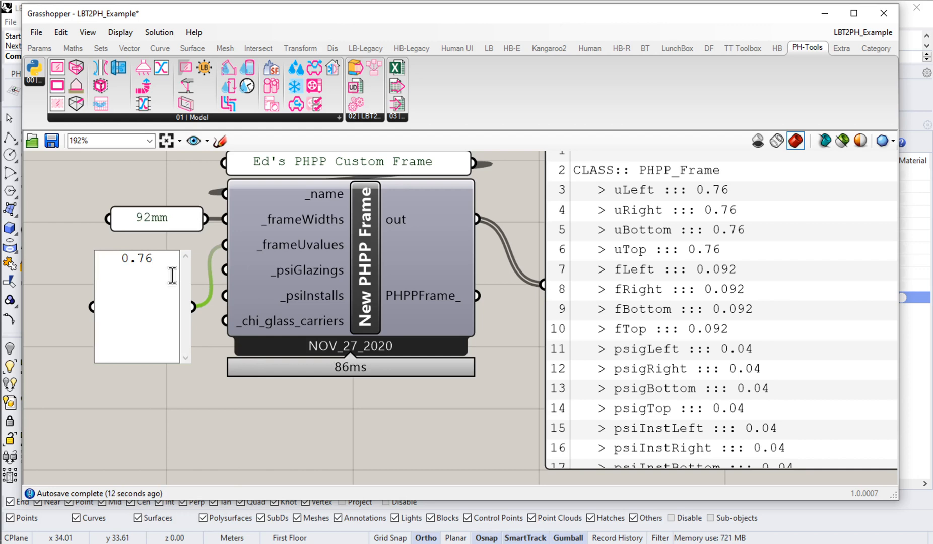
key(Return)
text(0.76)
key(Return)
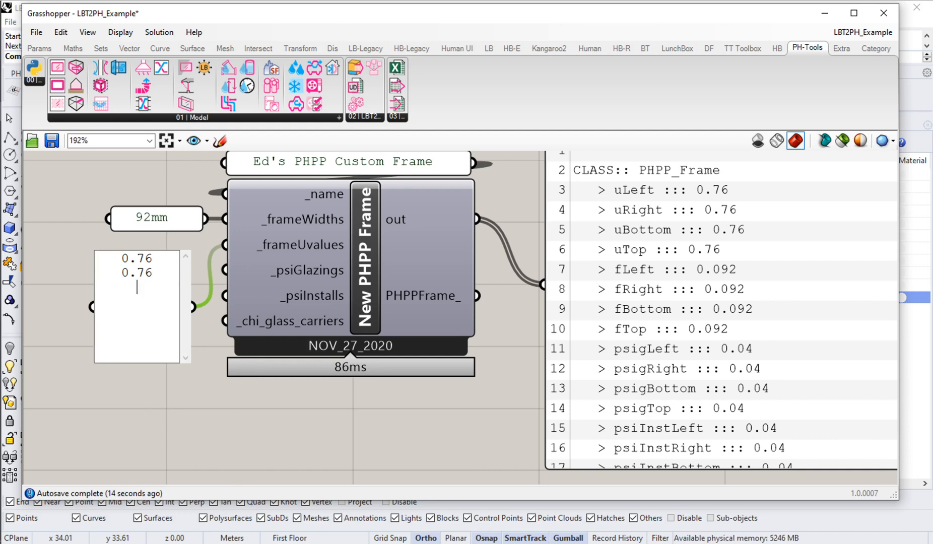
text(.94)
key(Return)
key(BackSpace)
key(BackSpace)
key(BackSpace)
key(BackSpace)
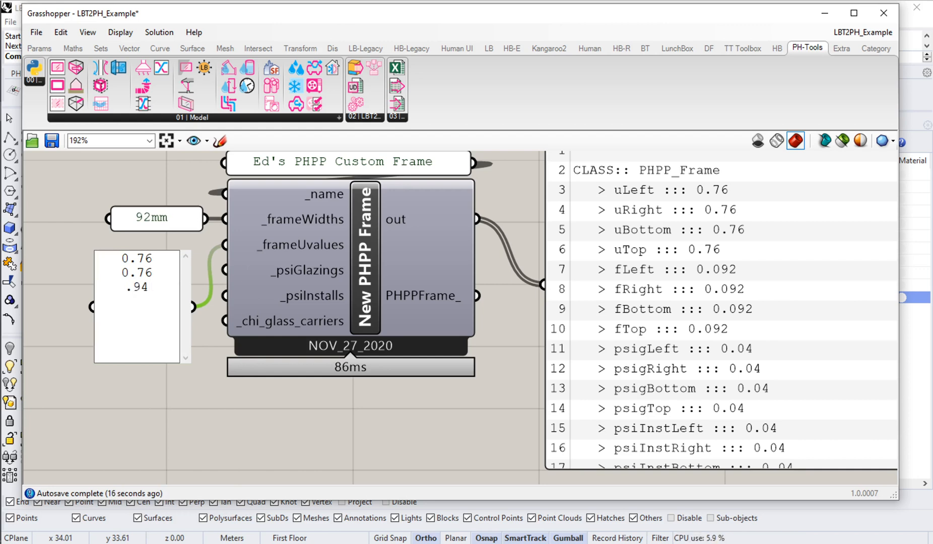
text(0.94)
key(Return)
text(0.76)
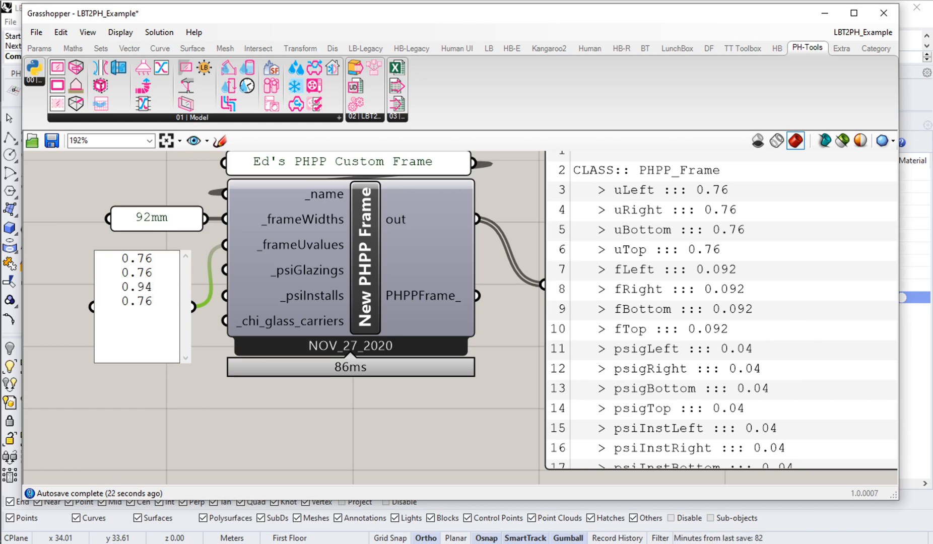
key(super+Tab)
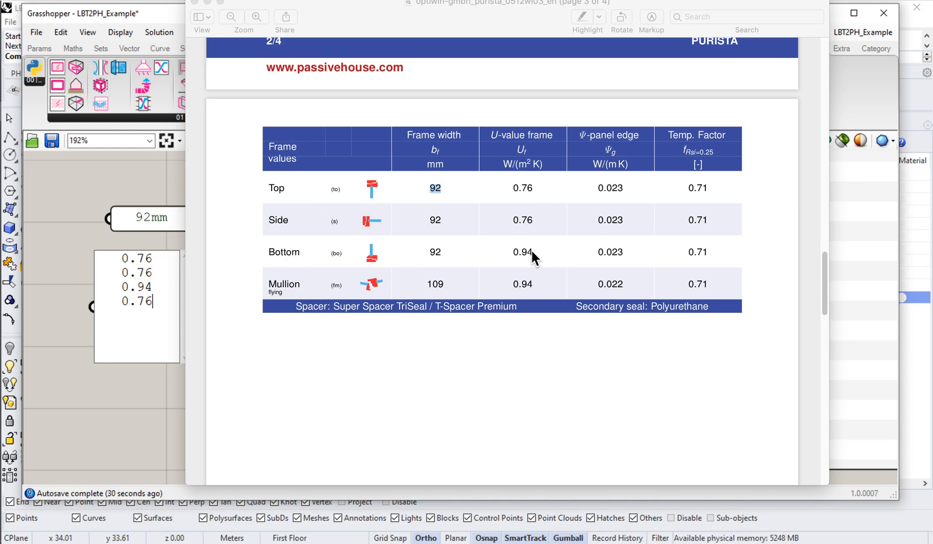
click(154, 16)
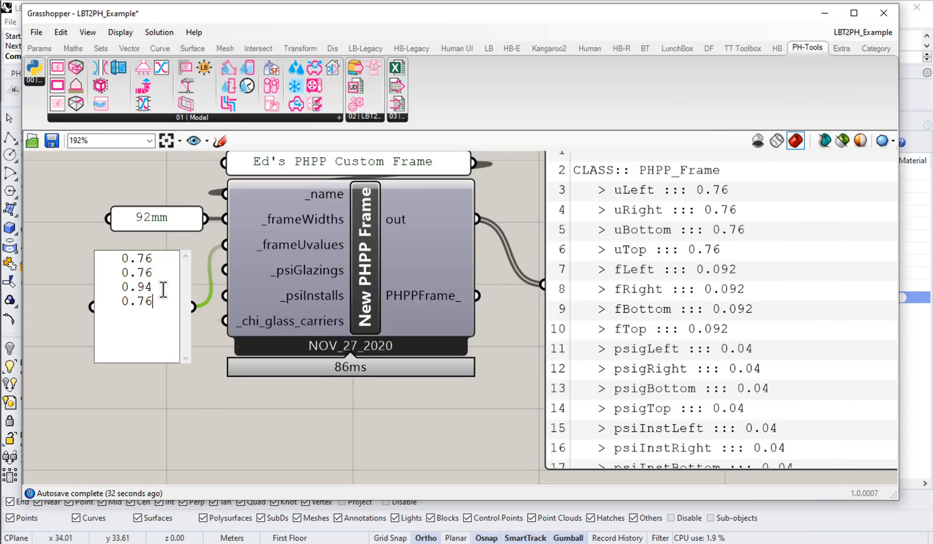
click(217, 382)
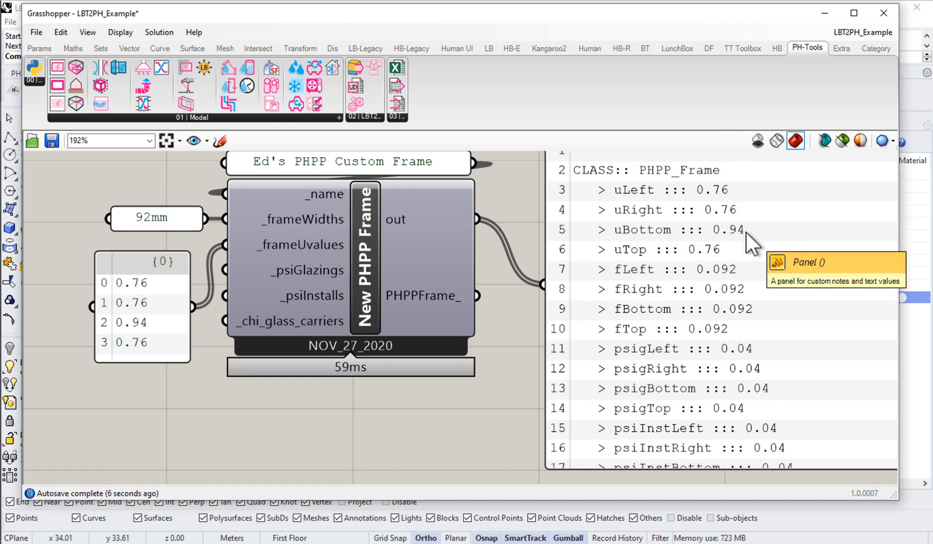
click(719, 251)
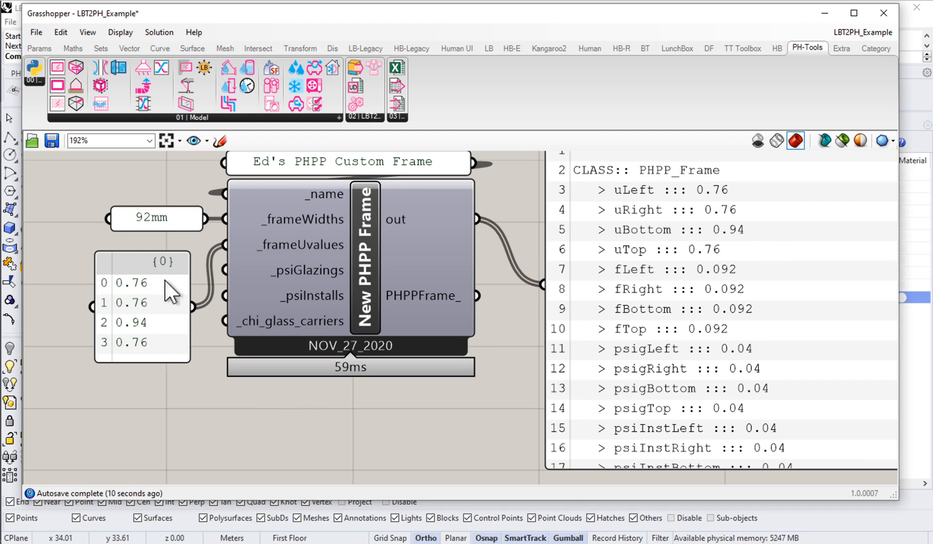
Step: Move the U-value panel beyond the 92mm panel, lined up with the _frameUvalues input
click(151, 223)
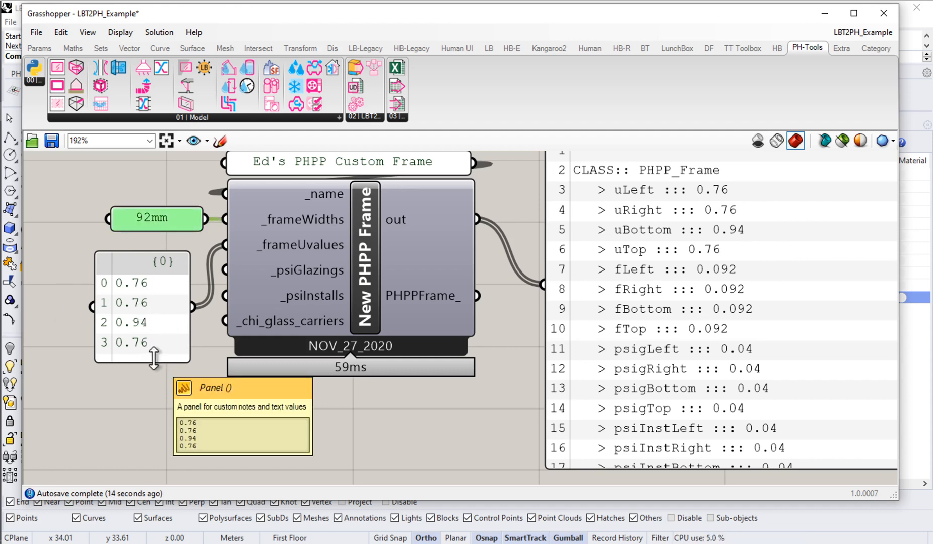
drag(160, 324, 113, 292)
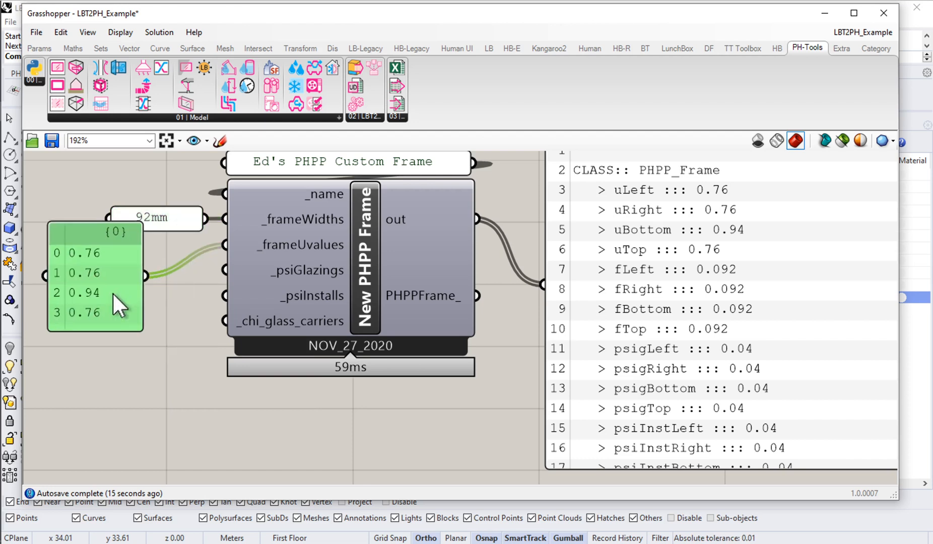
drag(177, 290, 126, 259)
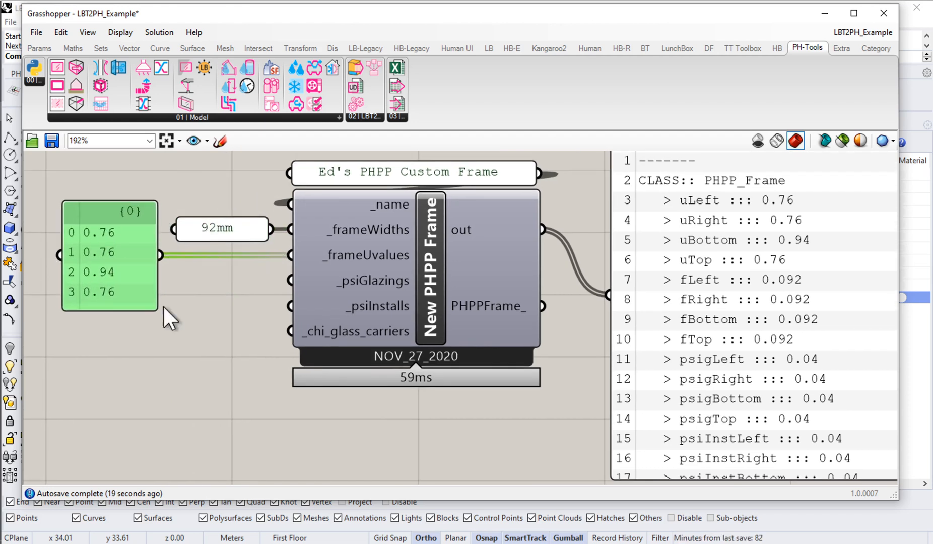
click(199, 373)
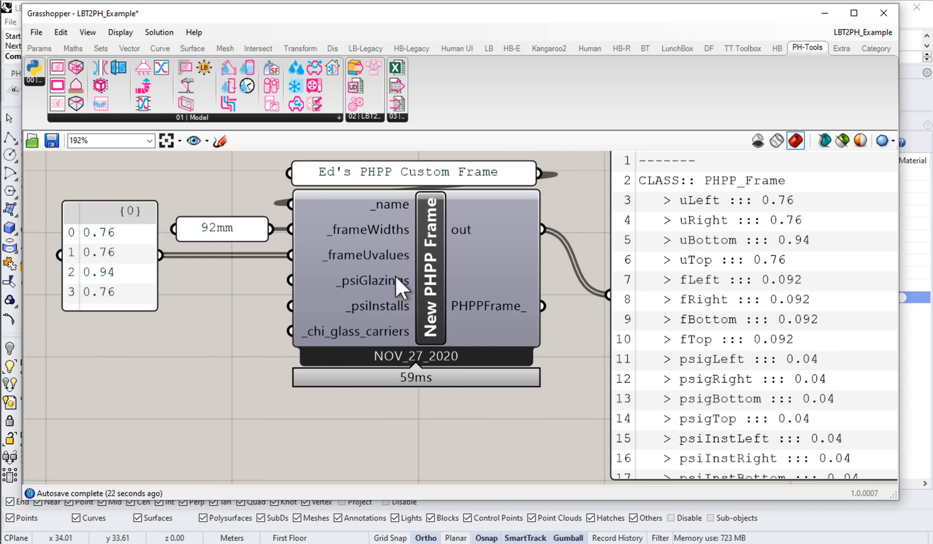
Step: Look up the Ψ-panel edge values in the certificate and place a copy of the 92mm panel below the original
mouse_move(396, 277)
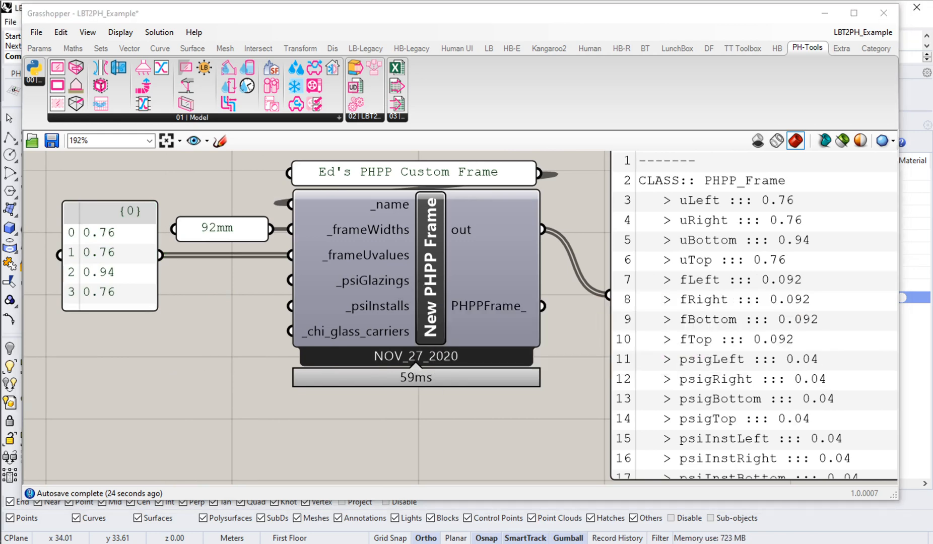
key(super+Tab)
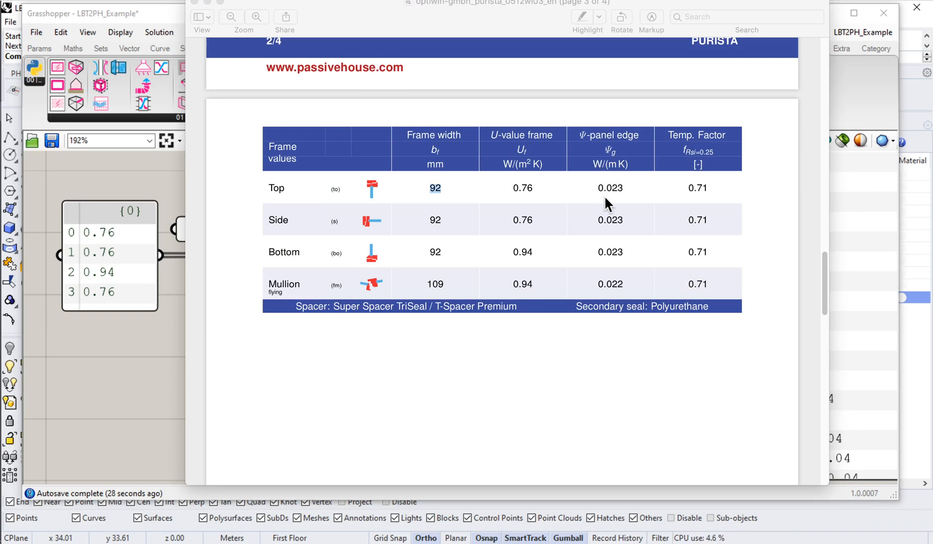
click(127, 348)
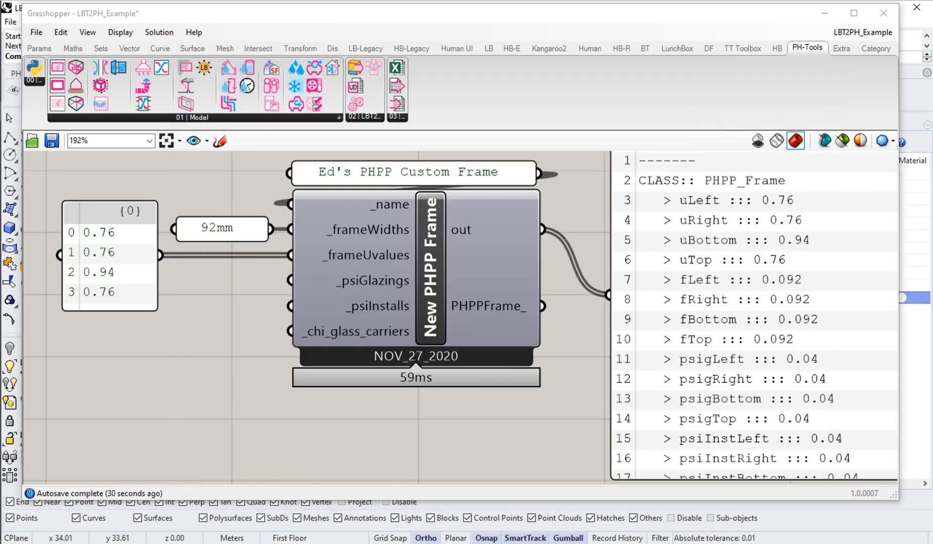
key(super+Tab)
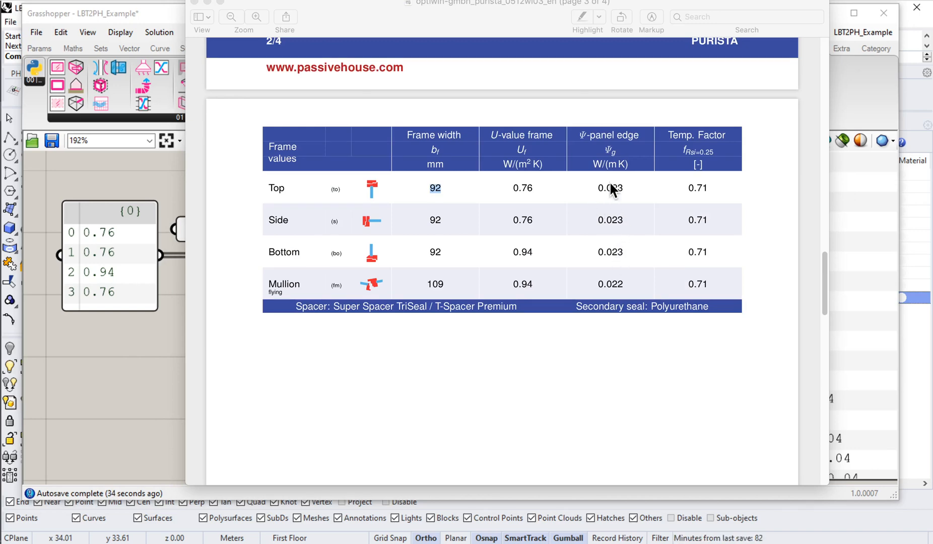
click(181, 308)
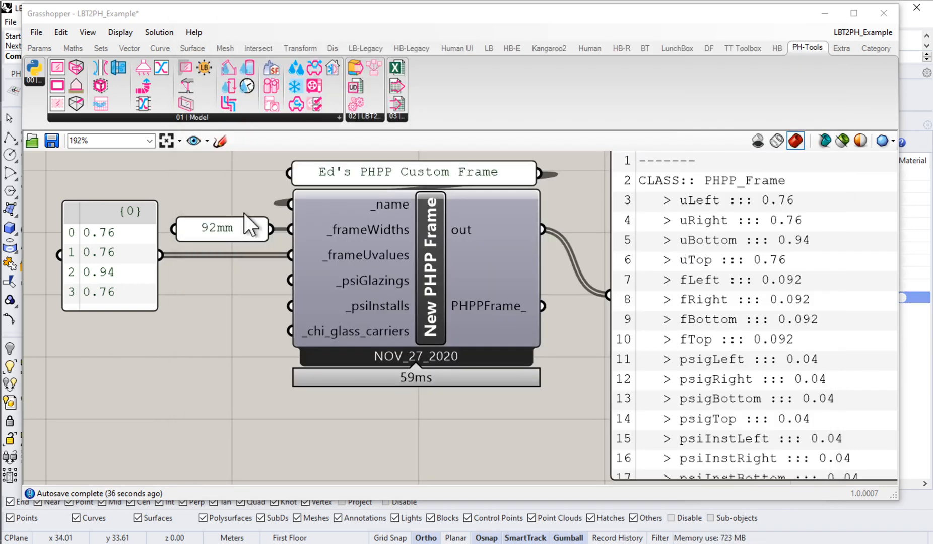
click(226, 231)
key(ctrl+c)
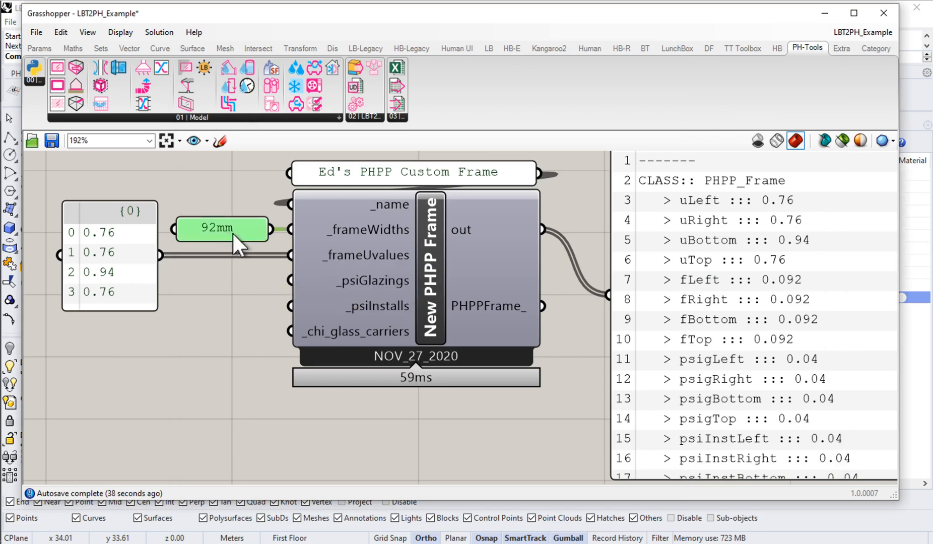
key(ctrl+v)
drag(237, 235, 227, 293)
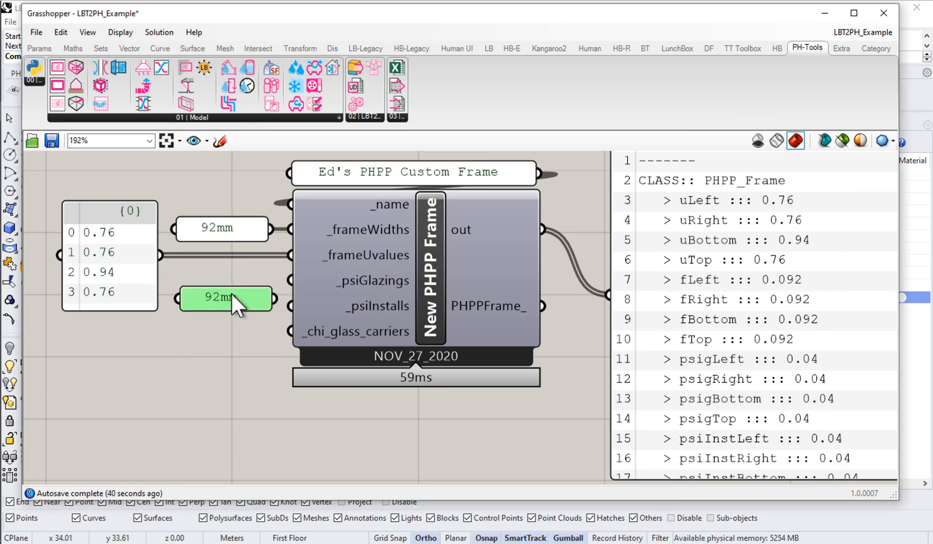
Step: Set the copied panel to 0.023, connect it to _psiGlazings, align it with that input, and check the psig output values
double_click(231, 293)
text(0.023)
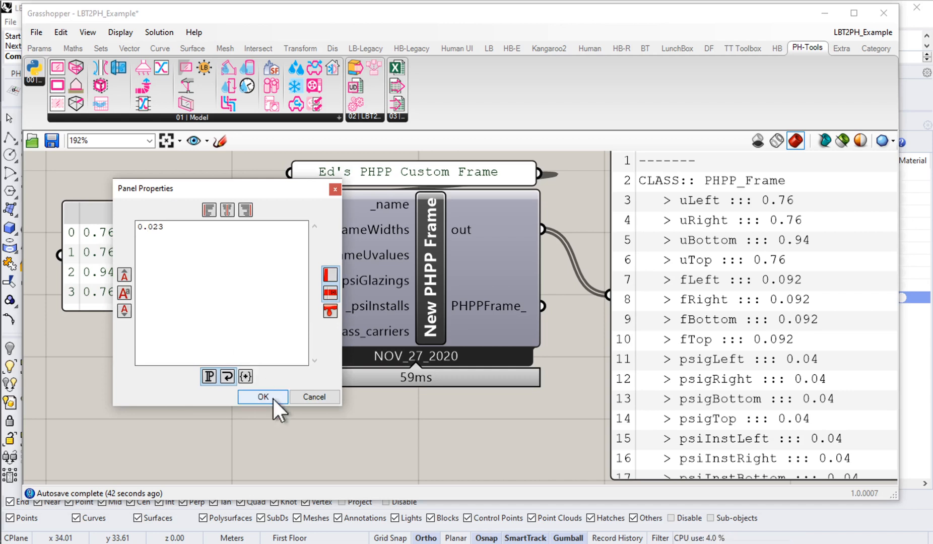
click(272, 397)
drag(275, 297, 290, 280)
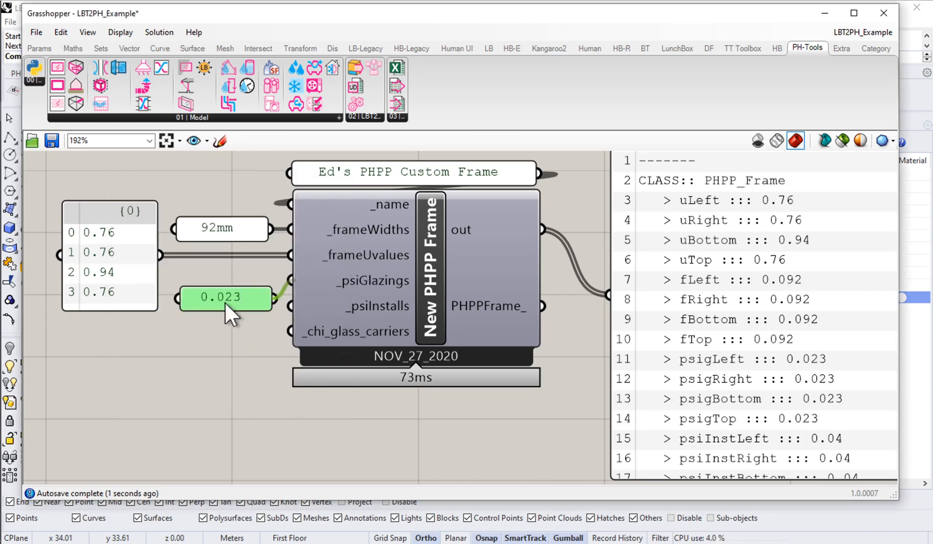
drag(237, 297, 232, 282)
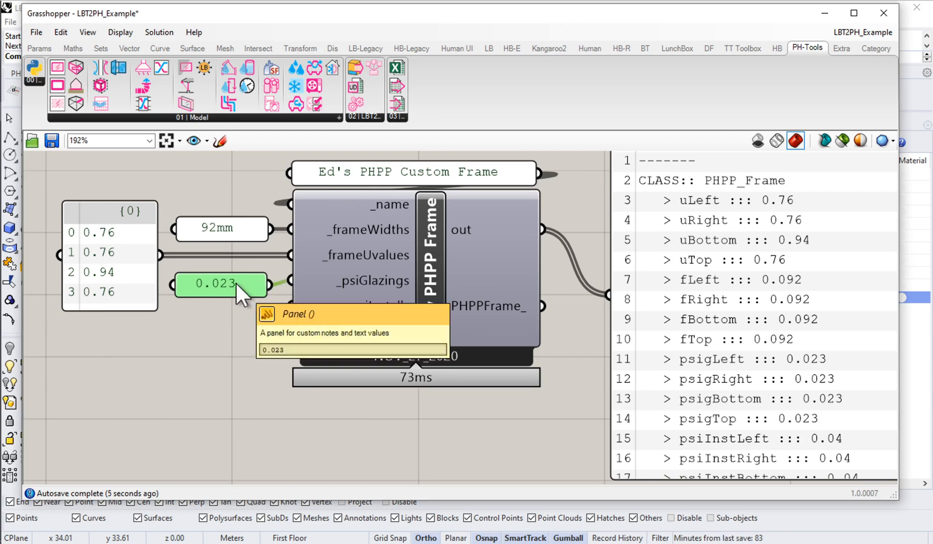
drag(235, 281, 235, 276)
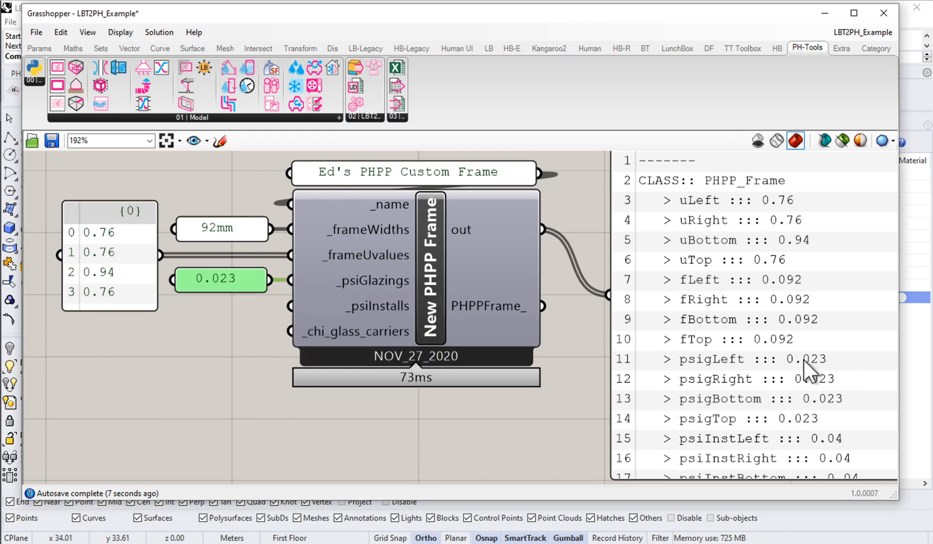
key(ctrl)
key(ctrl)
key(ctrl)
key(ctrl)
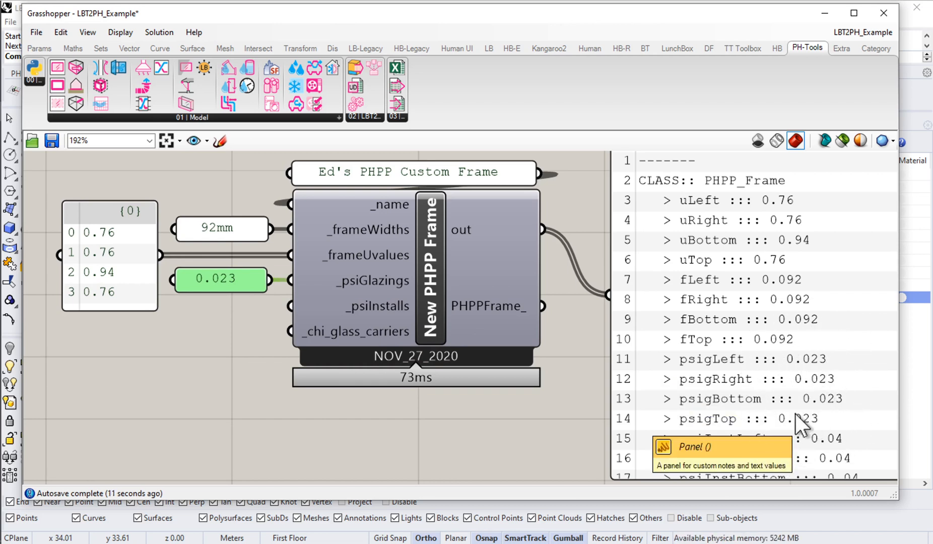
click(195, 365)
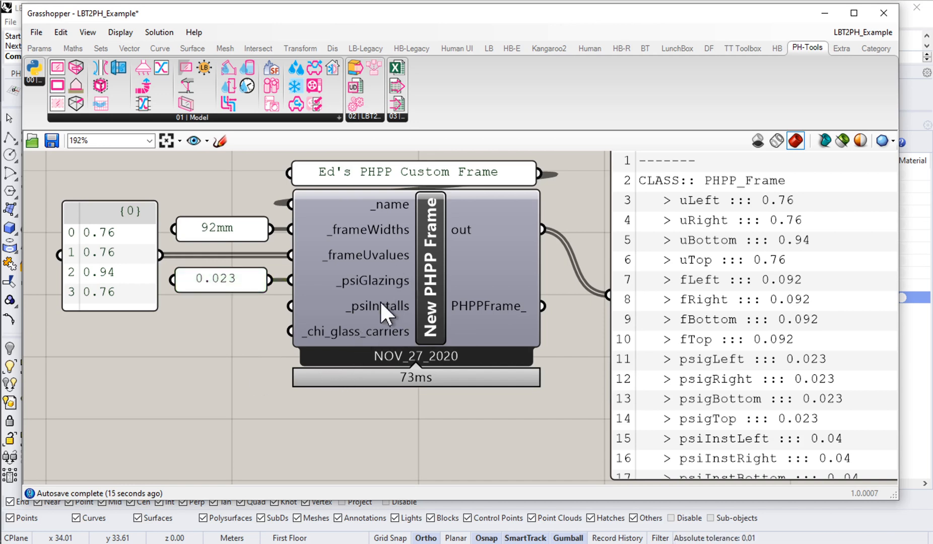
Step: Delete the output panel attached to the New PHPP Frame component
mouse_move(380, 302)
click(677, 321)
key(Delete)
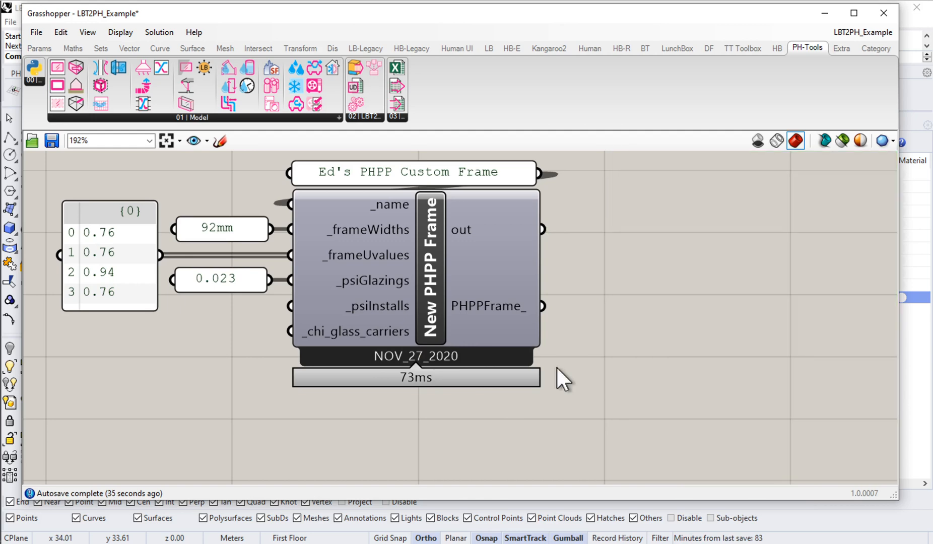
scroll(557, 373, down, 5)
right_drag(608, 267, 591, 337)
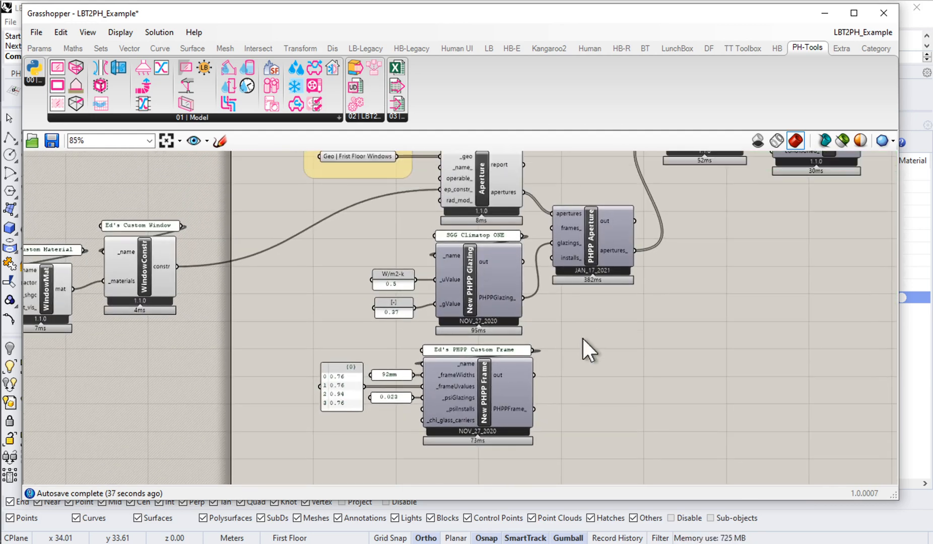
scroll(494, 391, up, 1)
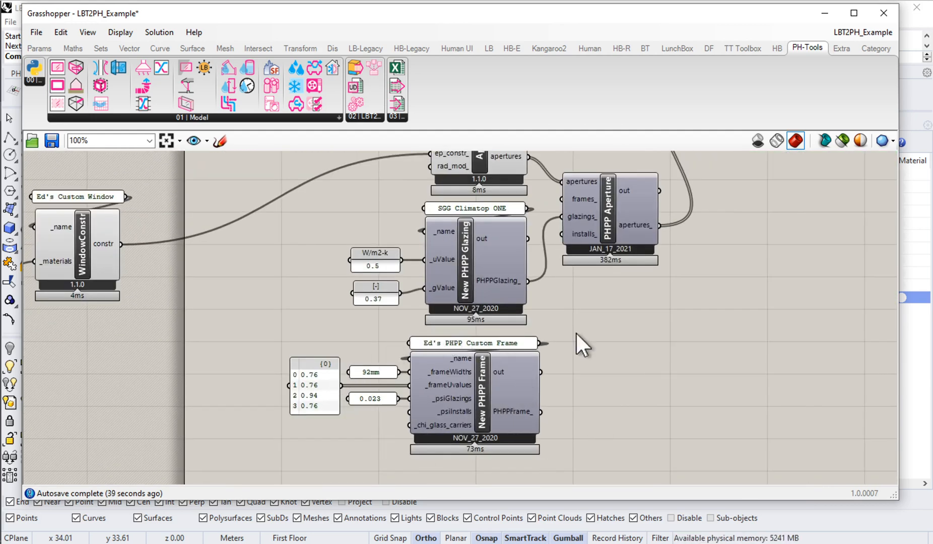
Step: Look up the product name in the frame certificate and rename the New PHPP Frame's name panel to Optiwin Purista
scroll(513, 360, up, 2)
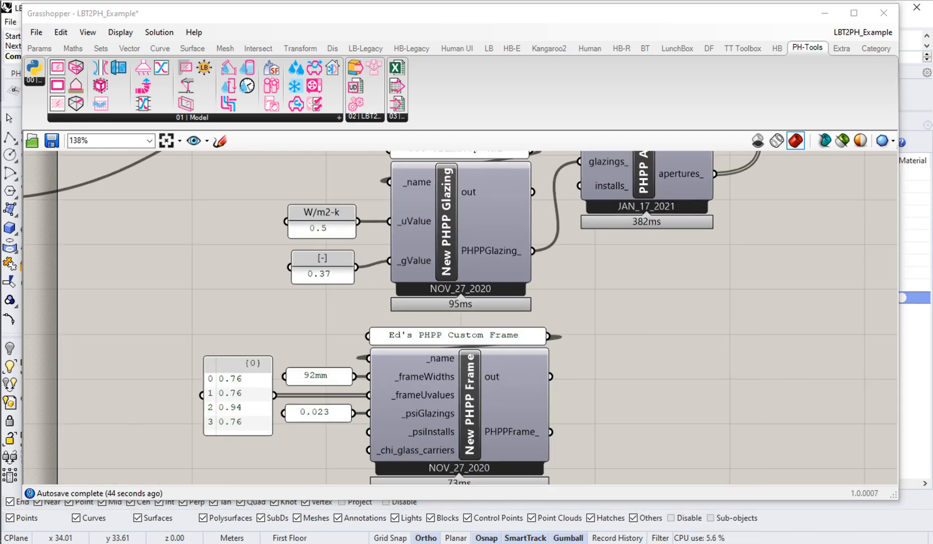
key(super+Tab)
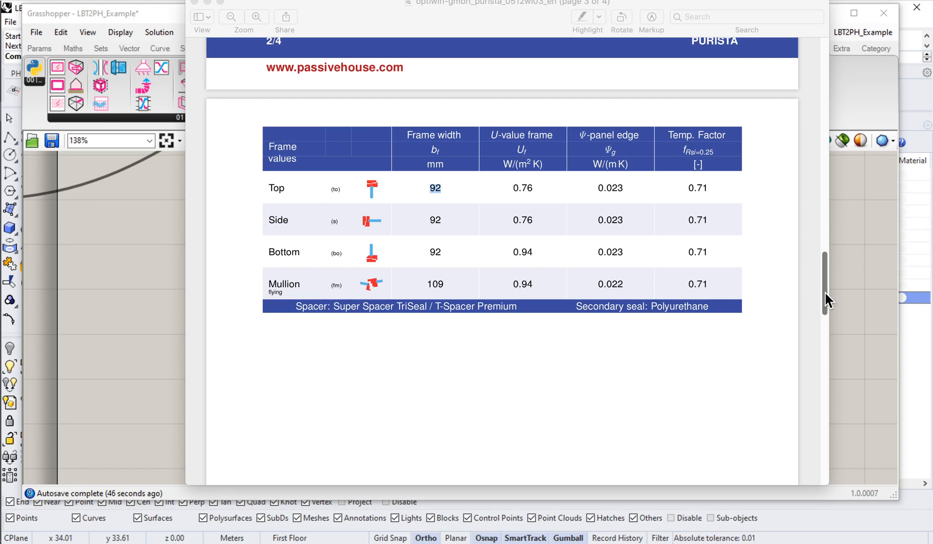
drag(825, 301, 817, 64)
scroll(455, 300, down, 5)
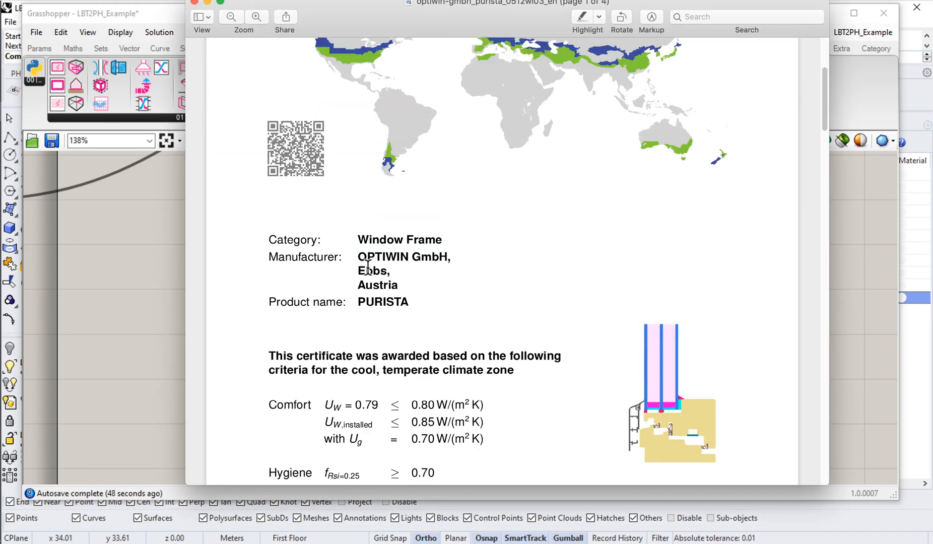
drag(358, 301, 414, 302)
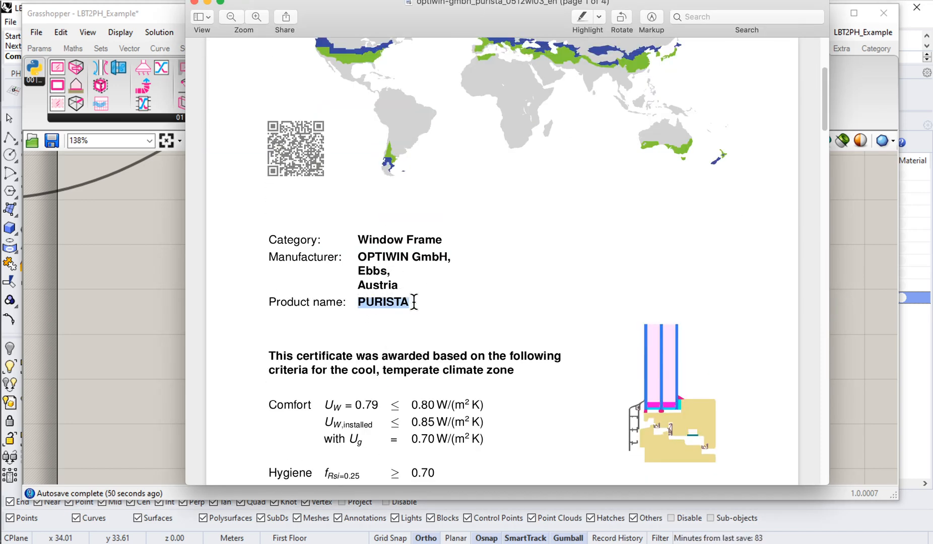
click(851, 282)
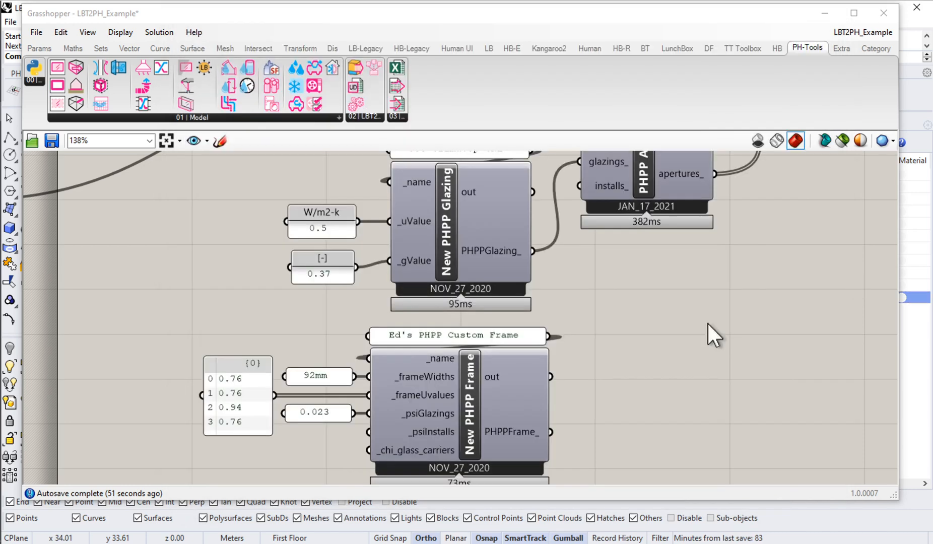
double_click(428, 335)
text(Opti)
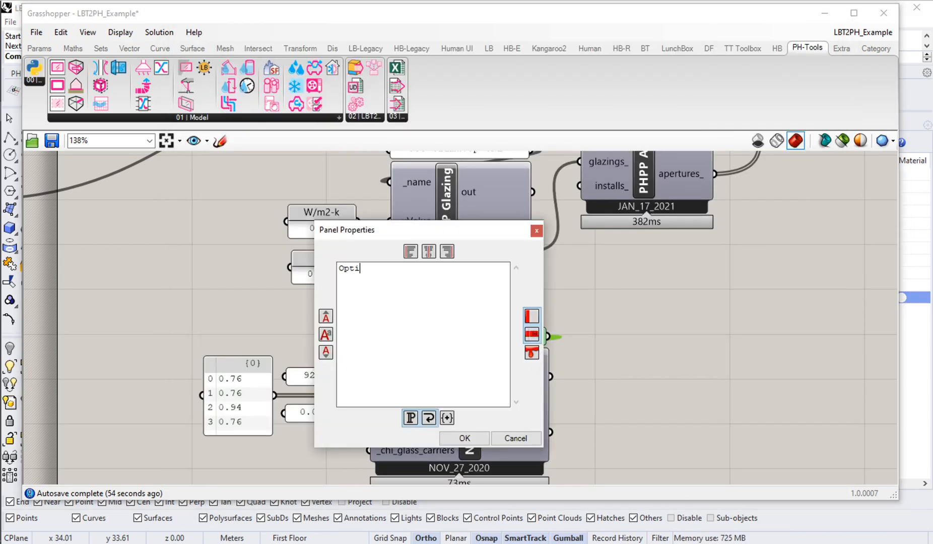
text(win Purista)
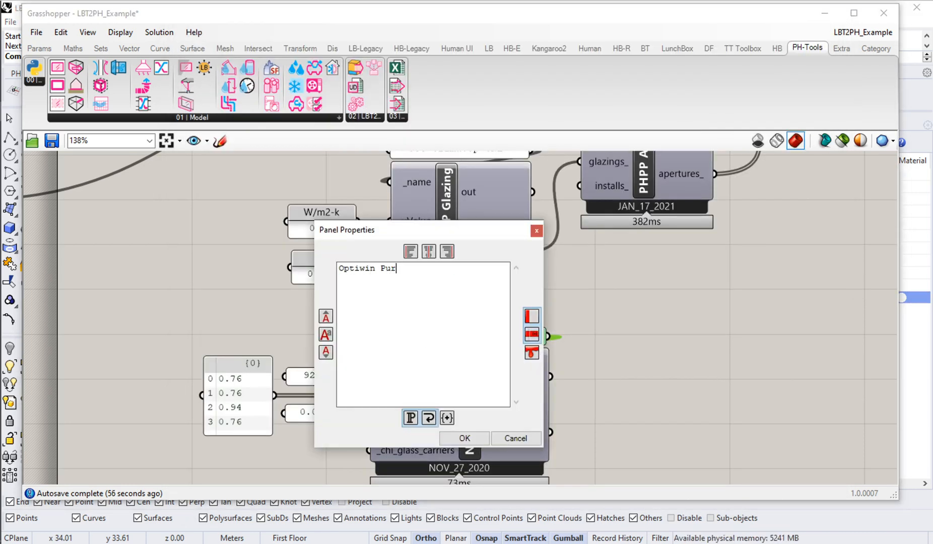
click(480, 436)
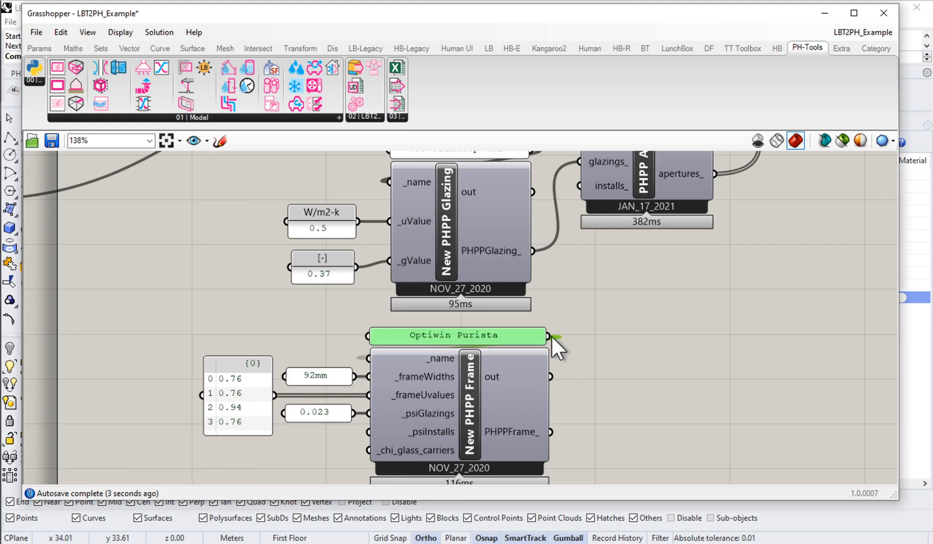
click(612, 351)
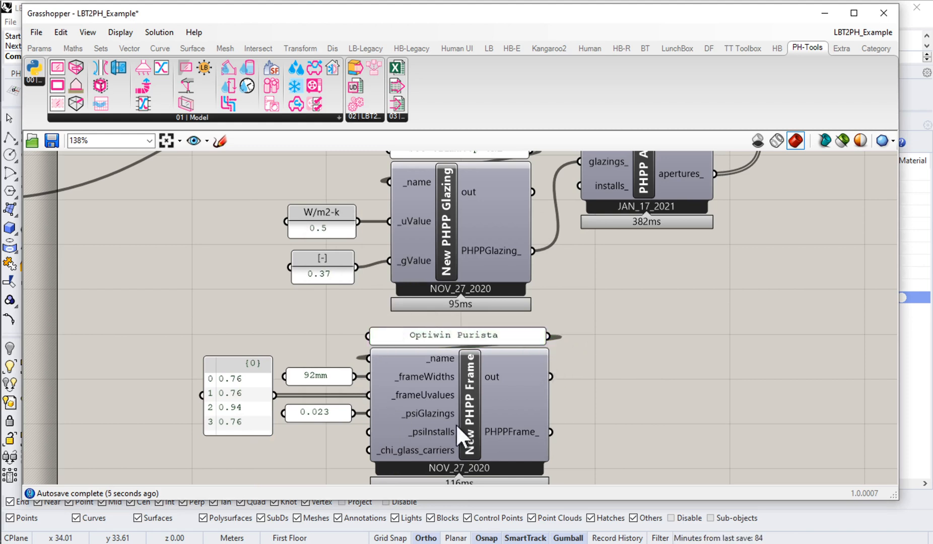
Step: Connect the PHPPFrame_ output of New PHPP Frame to the frames_ input of the PHPP Aperture component
right_drag(566, 364, 511, 366)
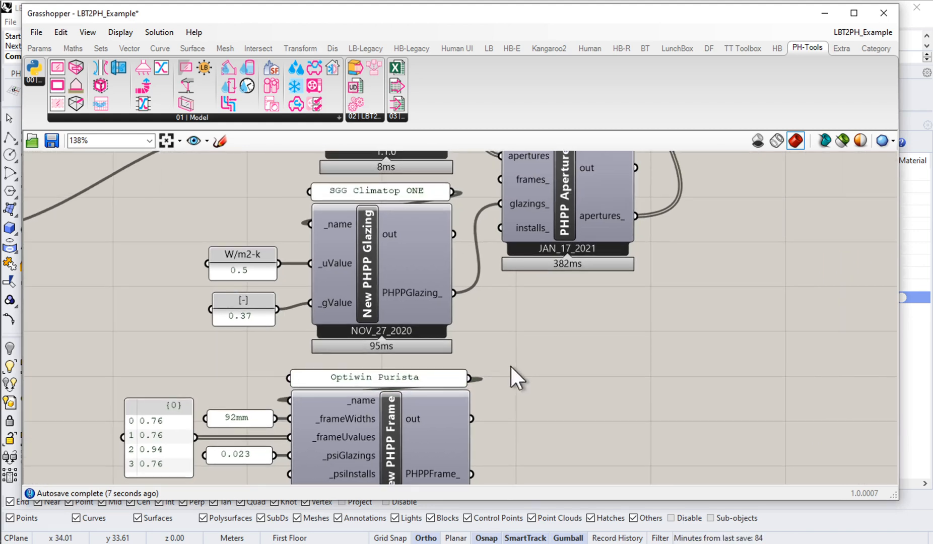
scroll(511, 365, down, 2)
mouse_move(436, 457)
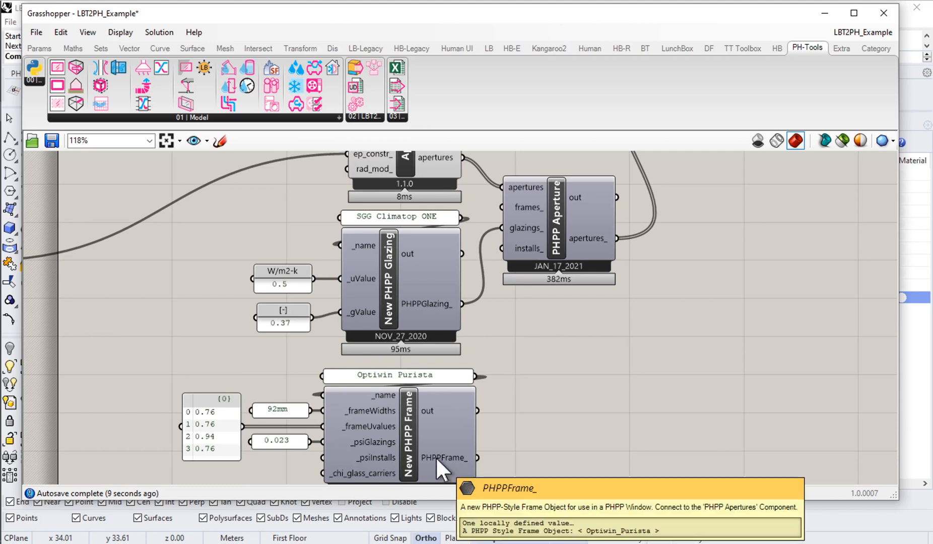
drag(476, 458, 502, 206)
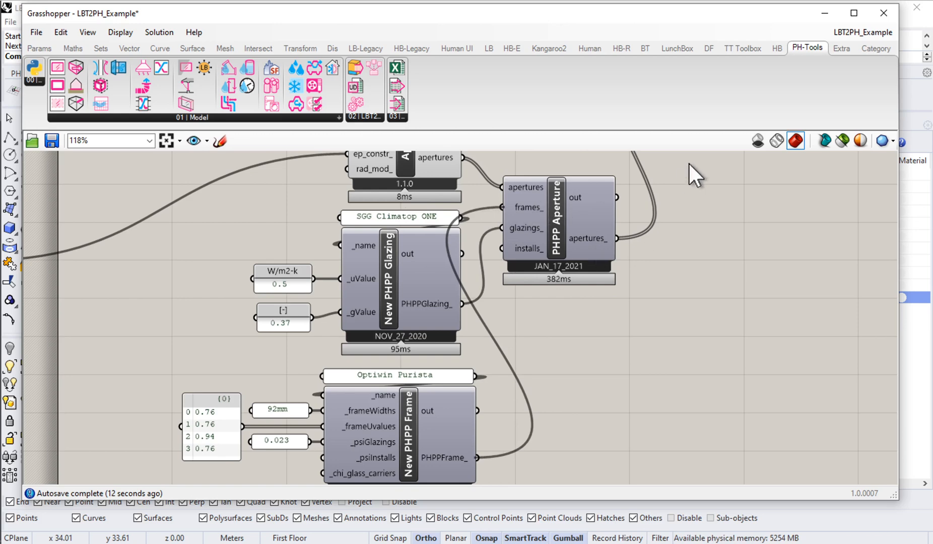
Step: Switch to the My_Results.xlsx workbook in Excel and check the window frame entry on Components and the frame assignments on Windows
right_drag(688, 183, 446, 353)
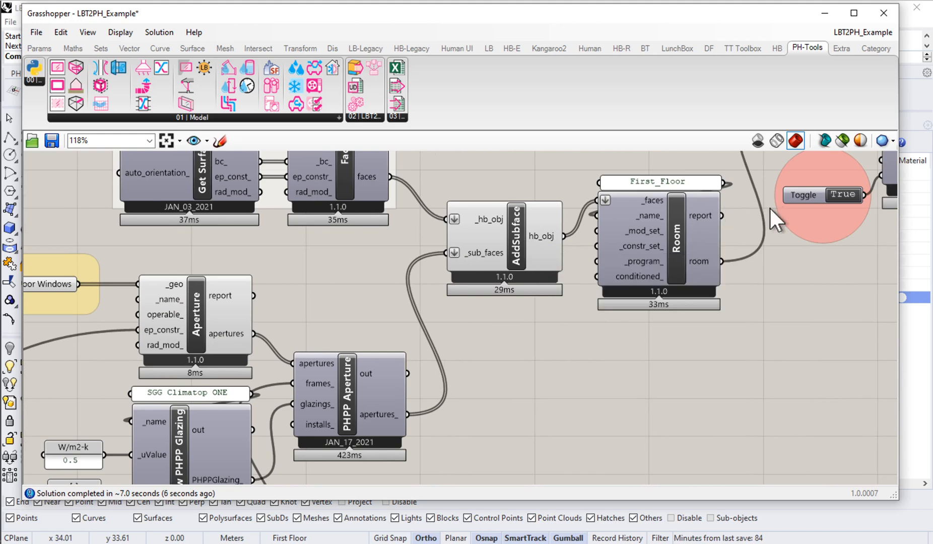
mouse_move(10, 106)
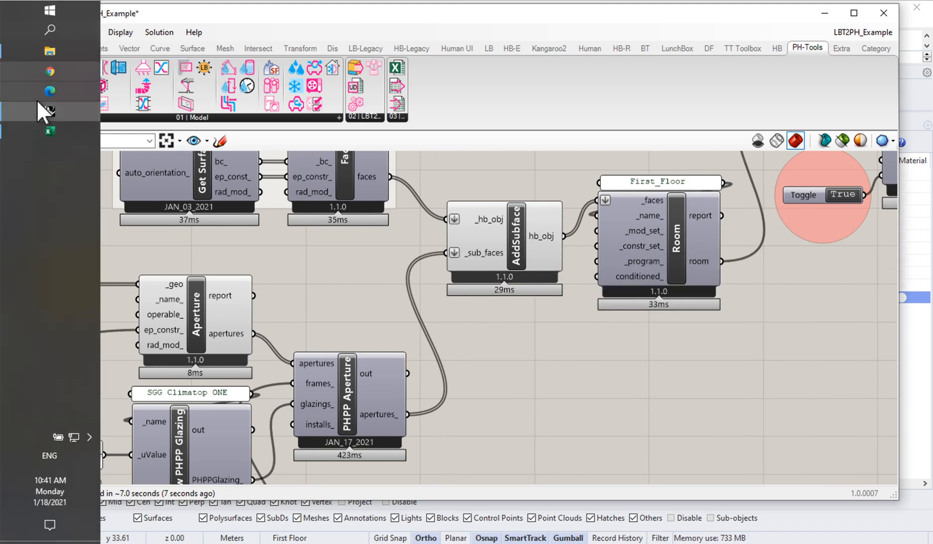
click(43, 131)
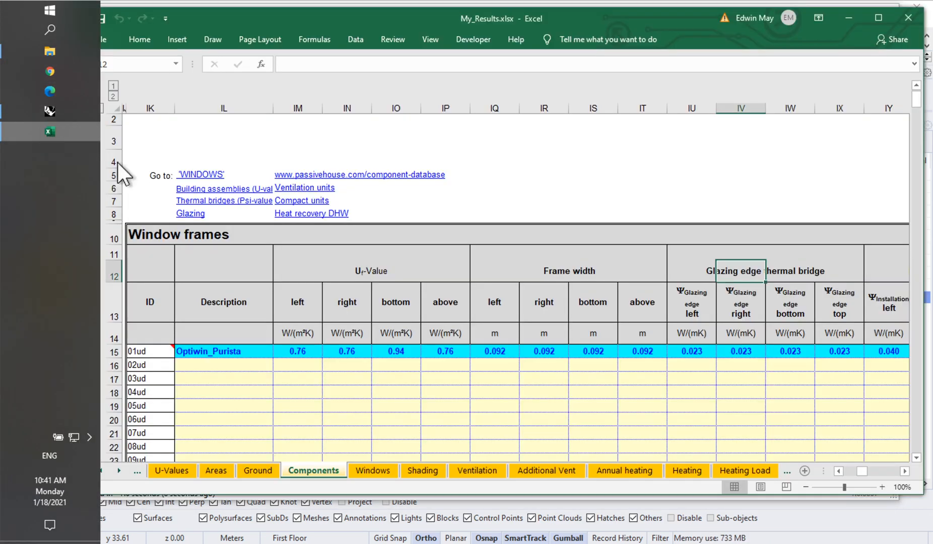
click(191, 355)
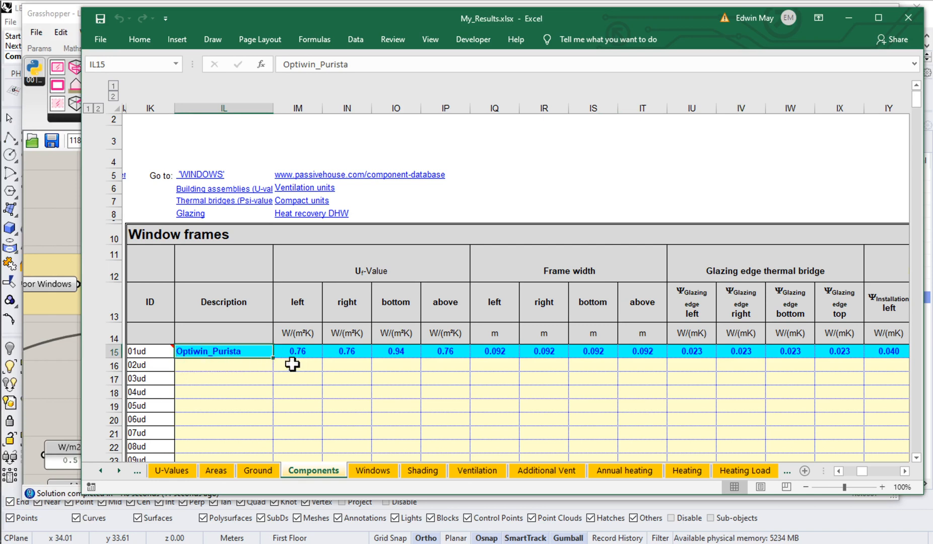
click(397, 351)
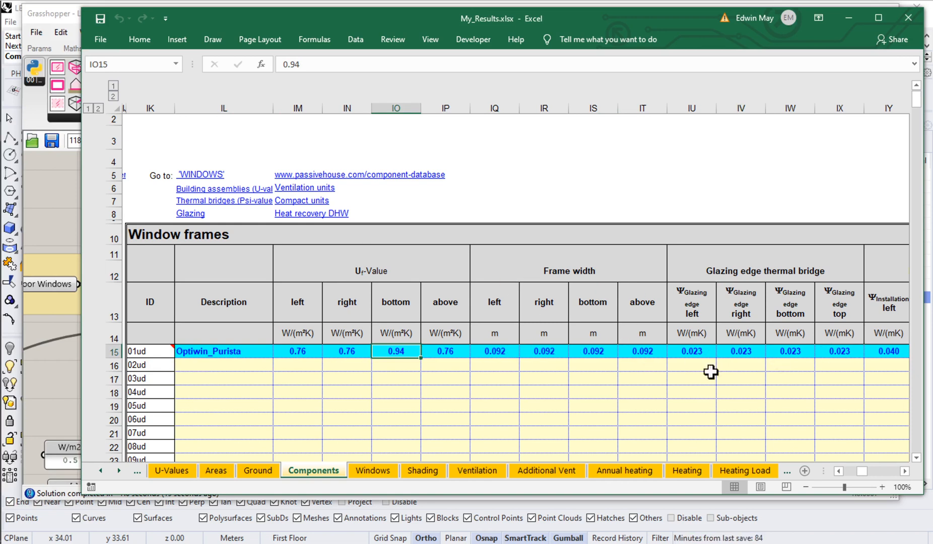
click(379, 472)
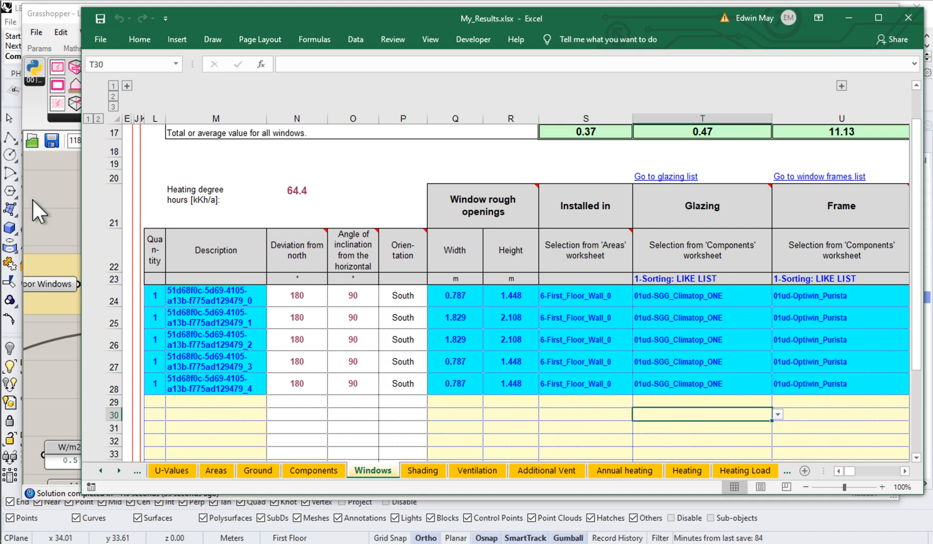
Step: Return to Grasshopper and delete the custom window material and window construction components together with their name and value panels
click(44, 213)
right_drag(271, 377, 552, 263)
scroll(549, 263, down, 3)
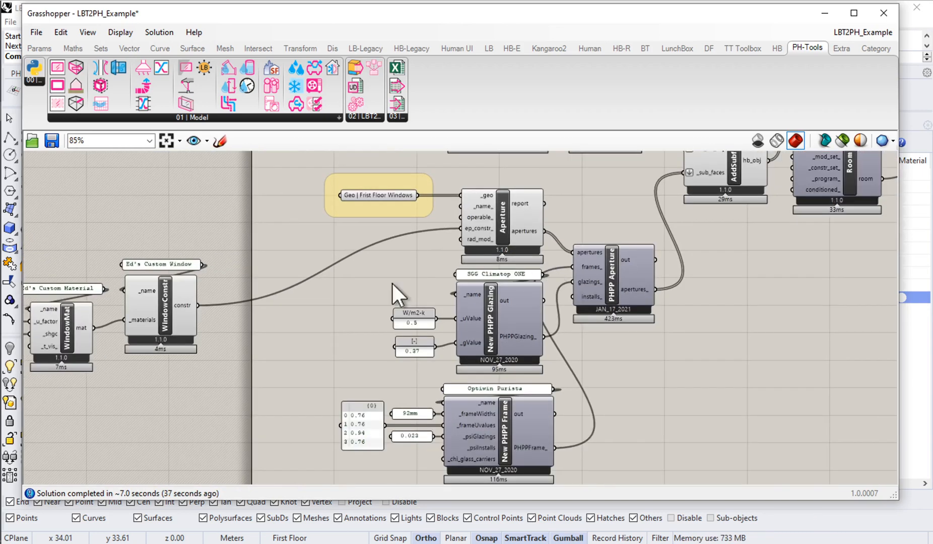
right_drag(230, 377, 449, 342)
drag(436, 191, 110, 372)
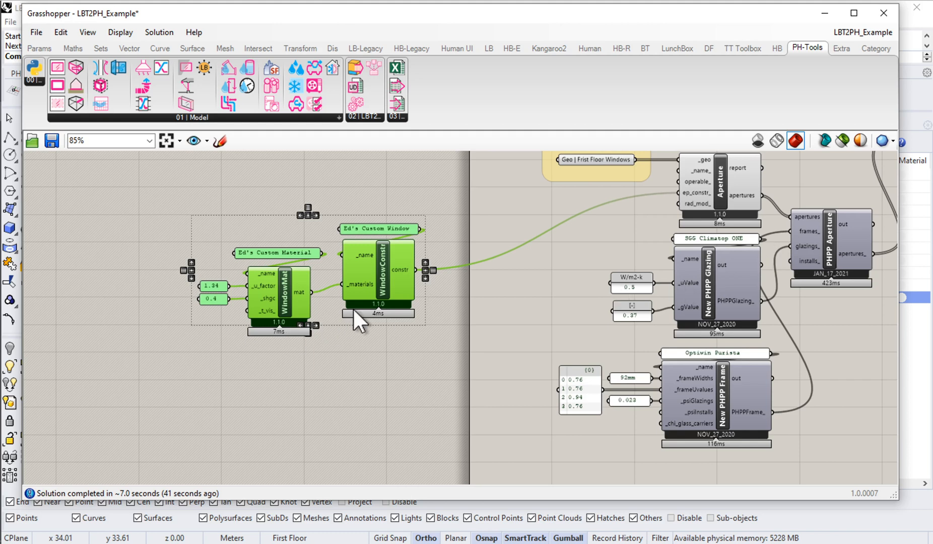
key(Delete)
Step: Review the glazing and frame components, and recheck the Windows and Components worksheets of the results workbook in Excel
right_drag(553, 227, 251, 238)
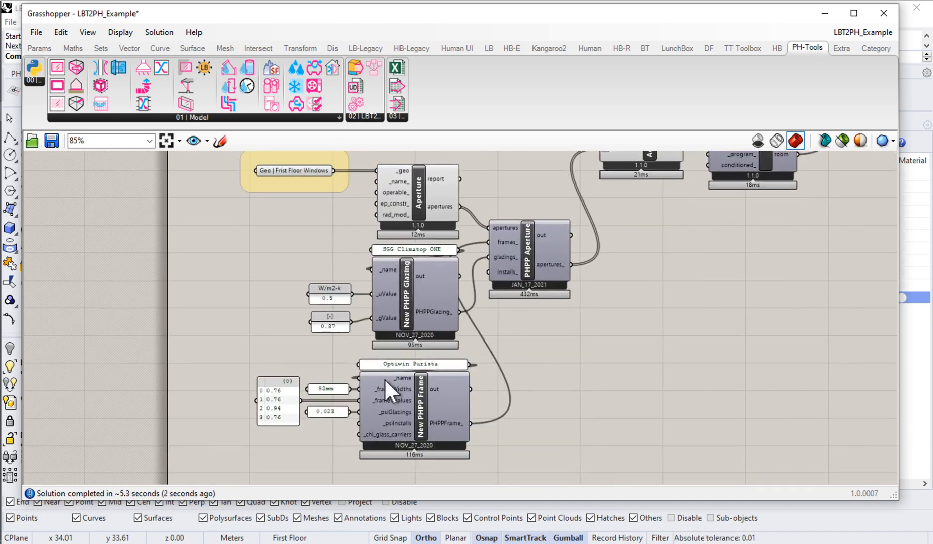
scroll(386, 382, up, 1)
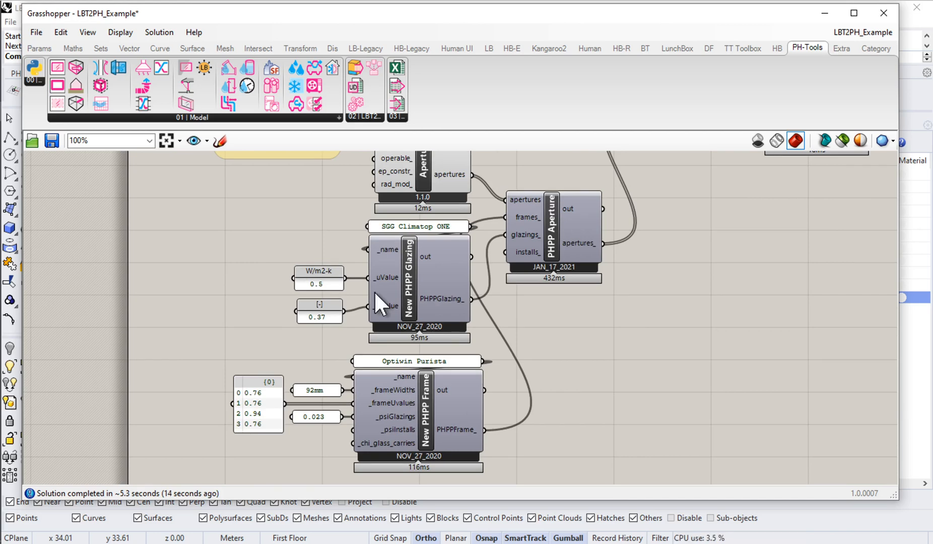
scroll(270, 415, up, 3)
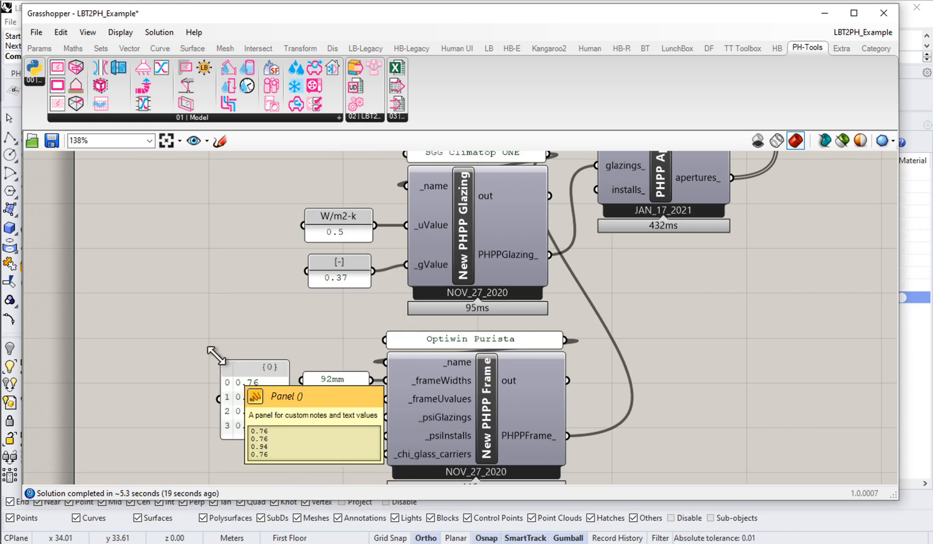
mouse_move(22, 71)
click(50, 132)
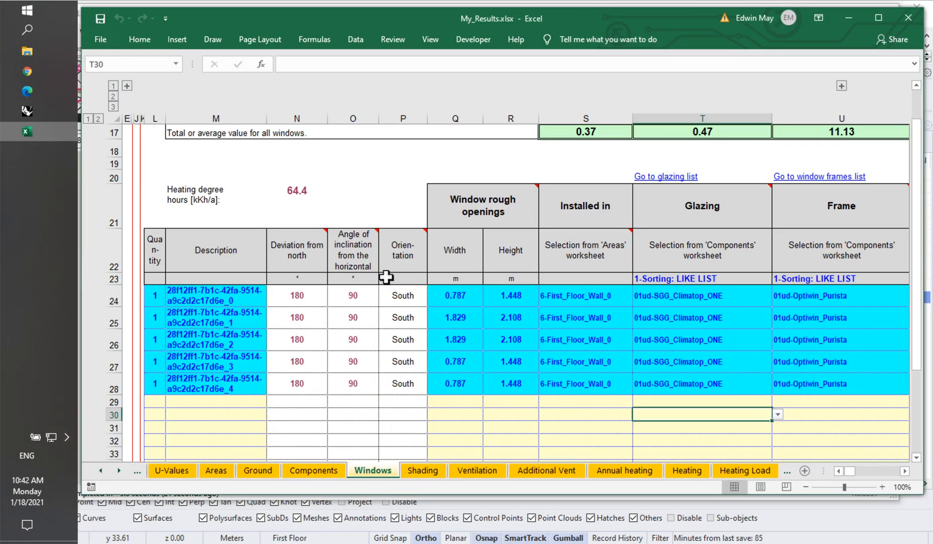
click(308, 469)
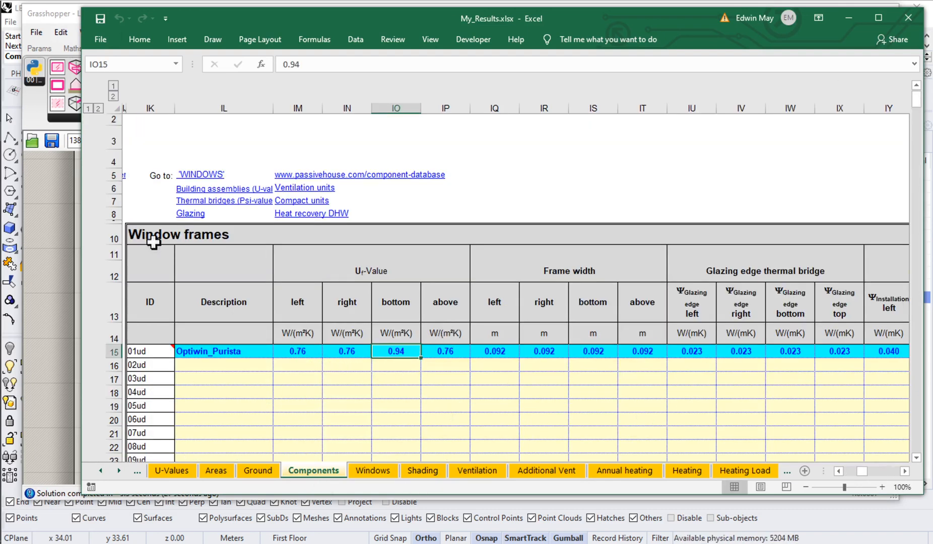
click(59, 242)
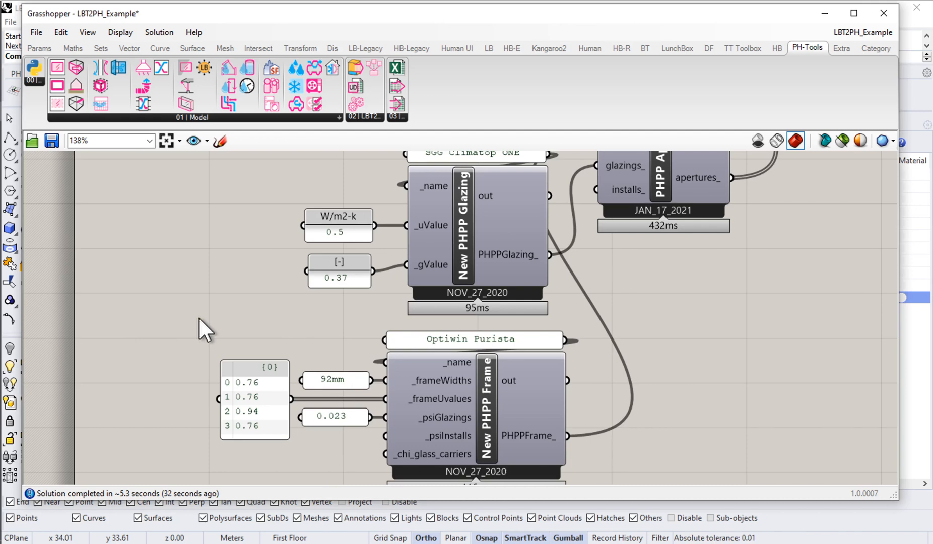
scroll(198, 317, down, 4)
right_drag(631, 225, 588, 337)
scroll(584, 335, down, 4)
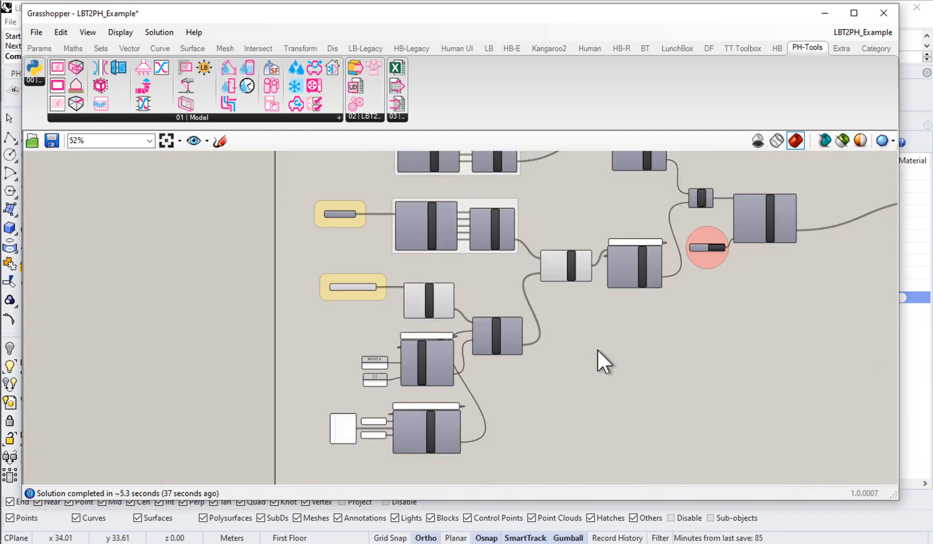
scroll(529, 347, up, 2)
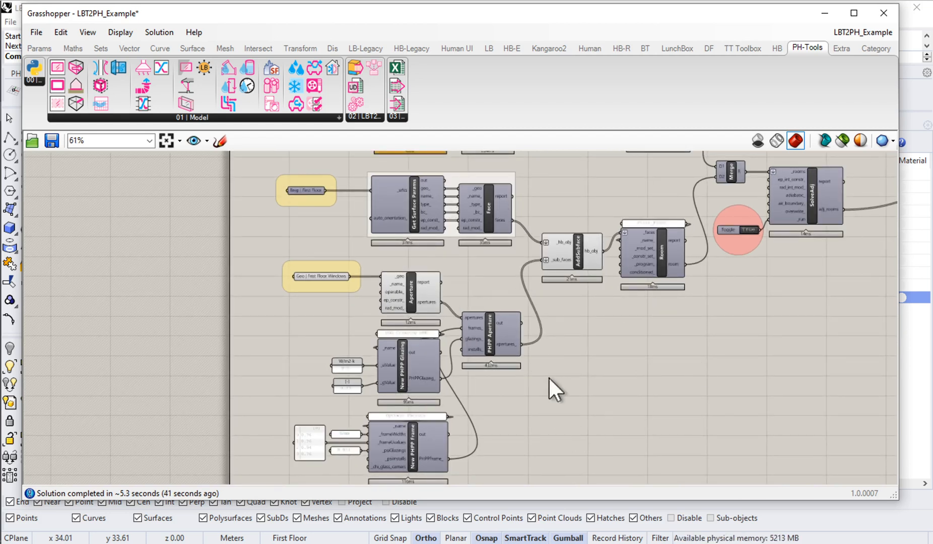
right_drag(510, 358, 509, 333)
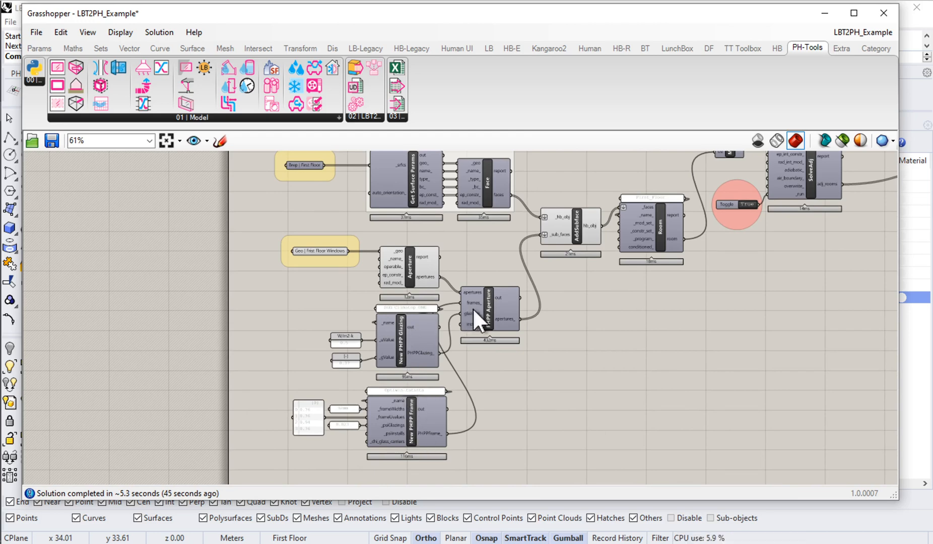
scroll(405, 443, up, 3)
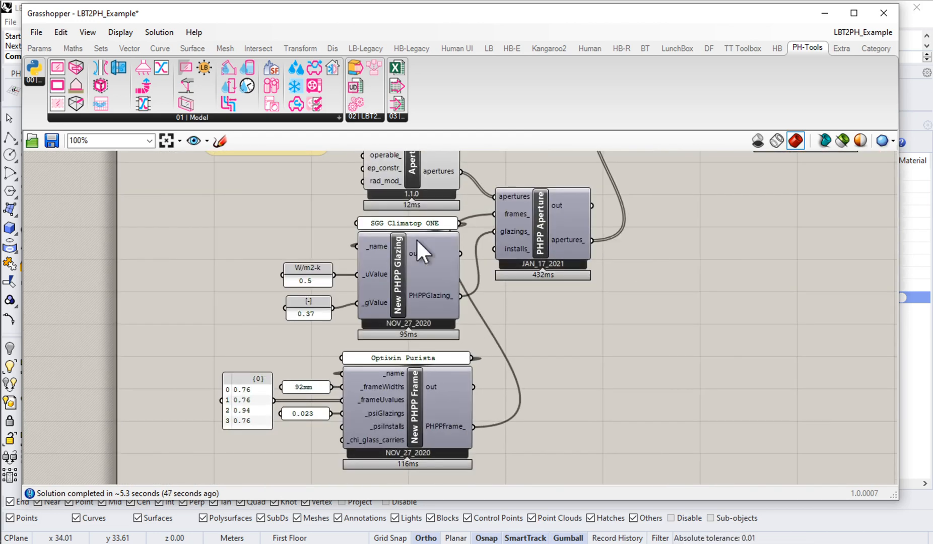